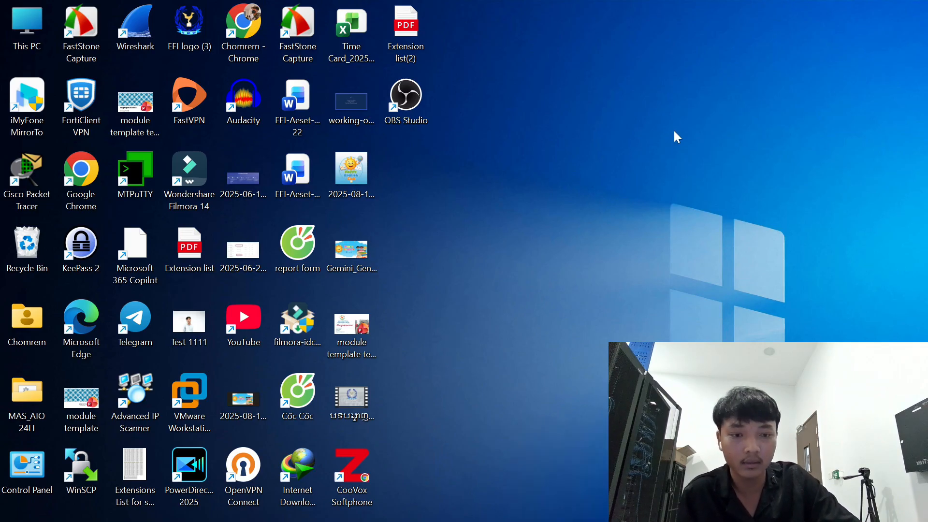
Launch and maximize Control Panel, then go via Network and Sharing Center to the adapter list.
key(super)
key(Escape)
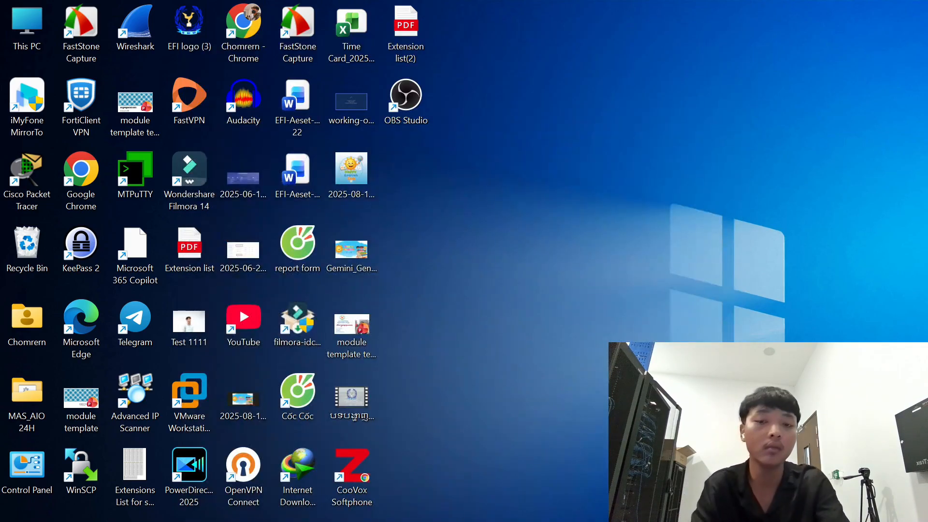
key(super)
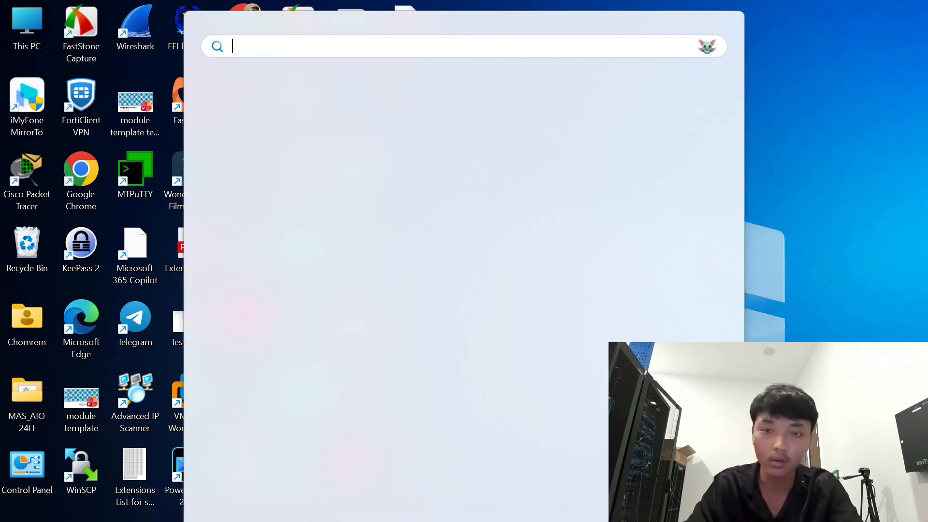
text(Control)
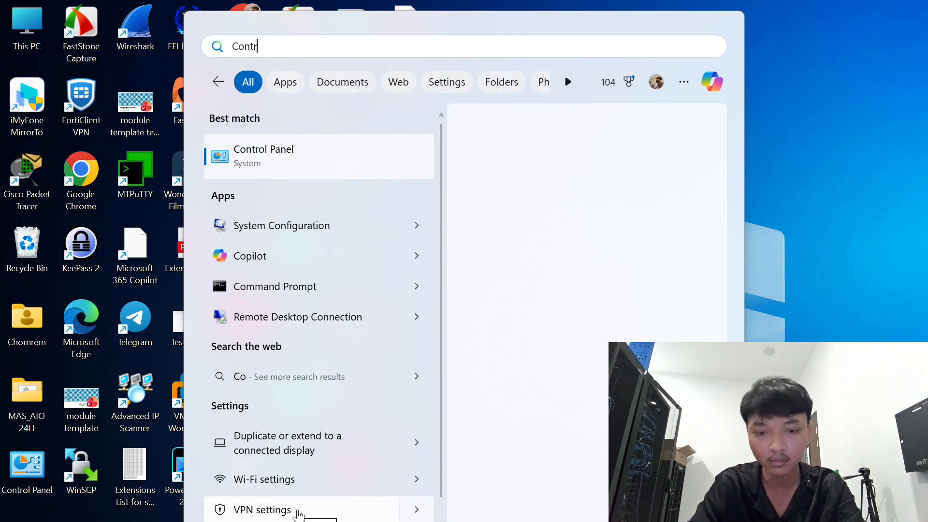
click(312, 153)
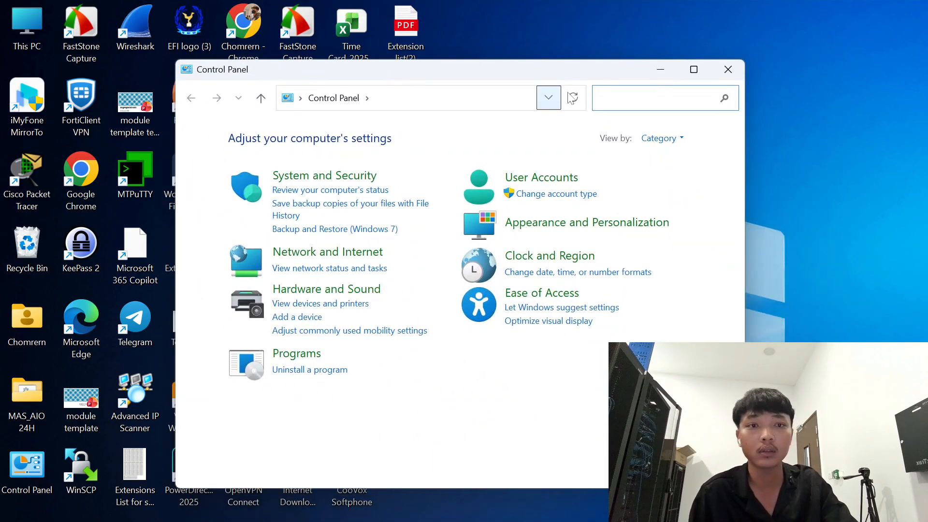
key(super+Up)
click(293, 181)
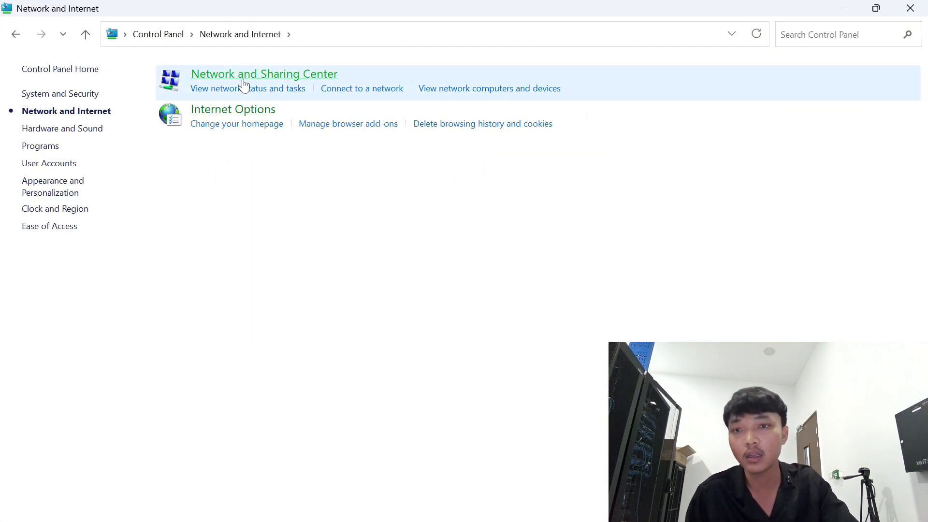
click(217, 76)
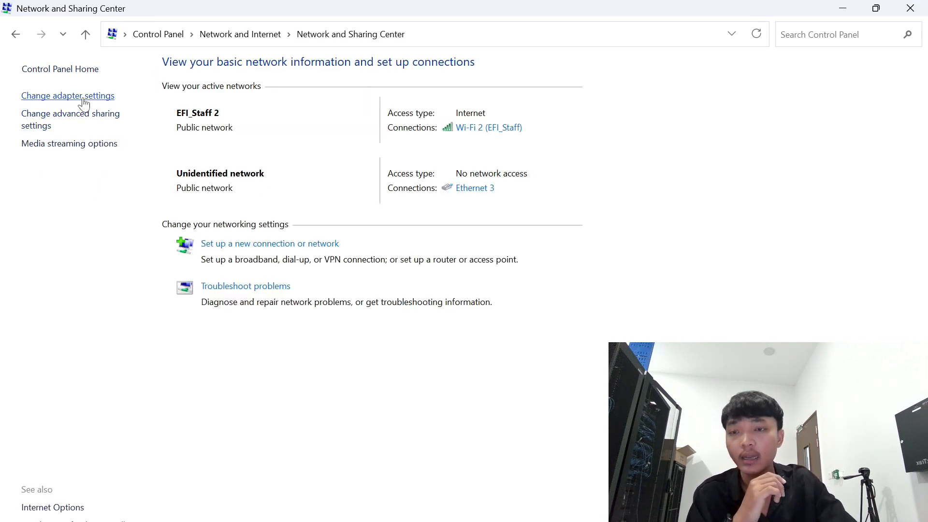
click(107, 99)
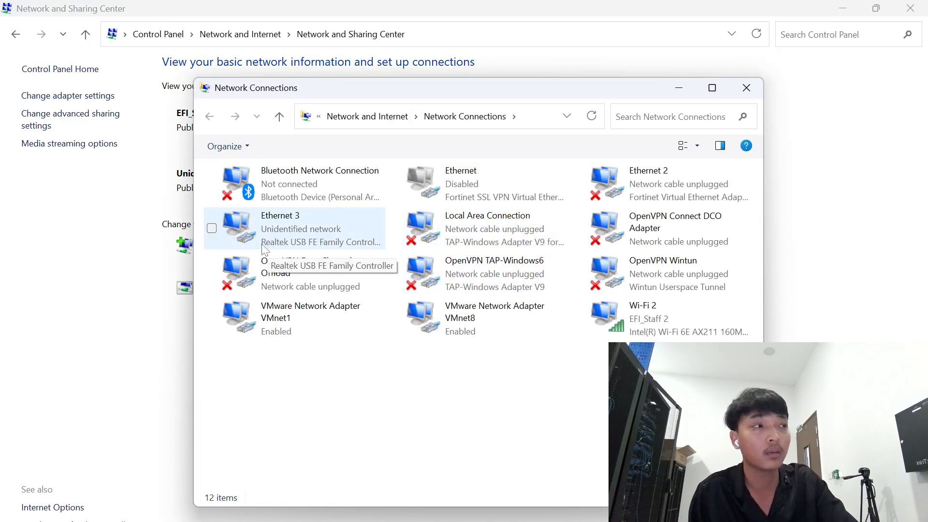
Open the Internet Protocol Version 4 (TCP/IPv4) properties of the Ethernet 3 adapter.
right_click(281, 220)
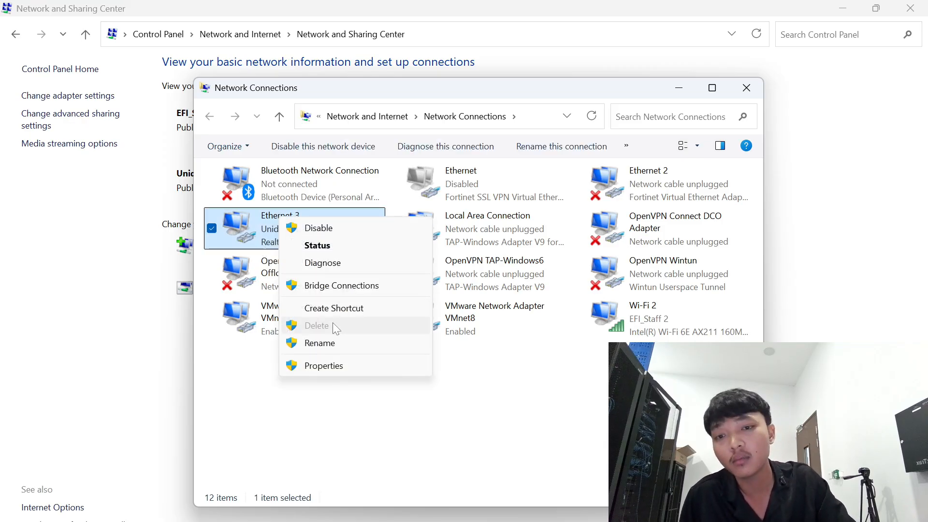
click(332, 366)
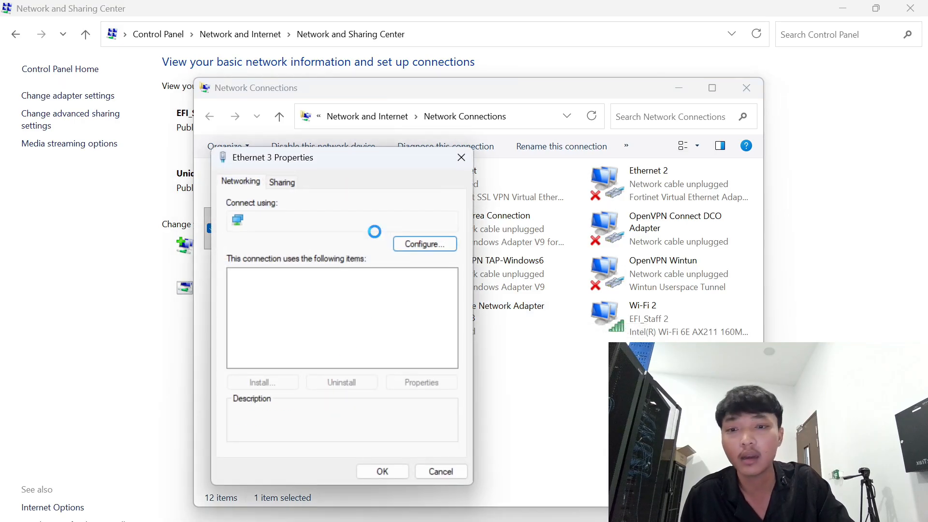
drag(349, 161, 439, 130)
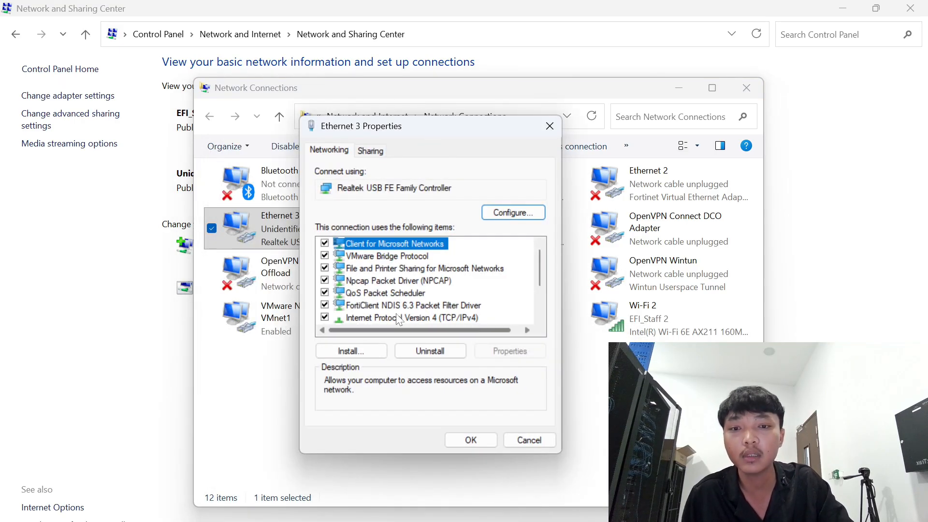
click(550, 126)
right_click(260, 226)
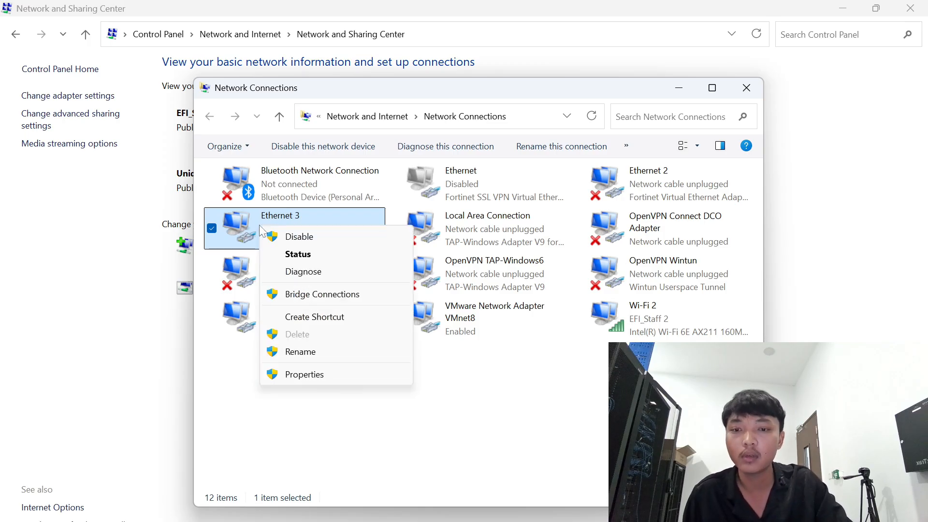
click(303, 374)
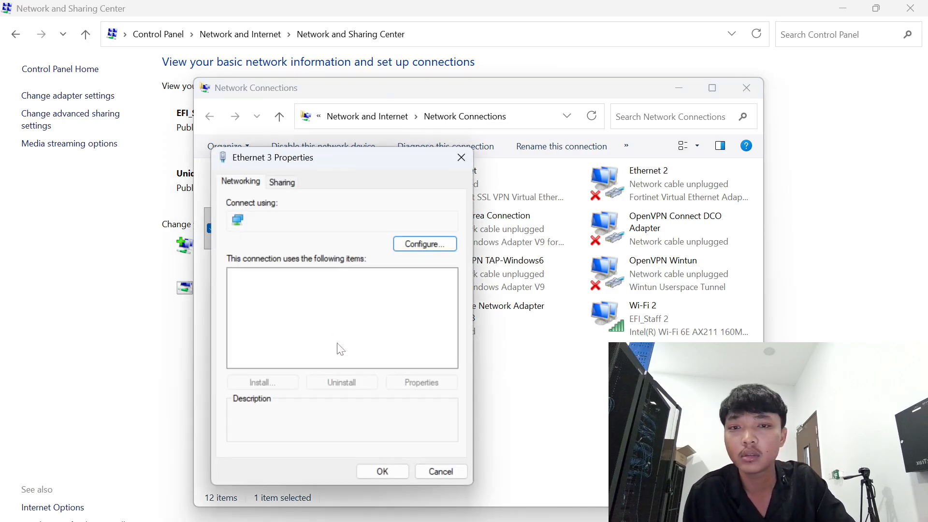
scroll(344, 312, down, 2)
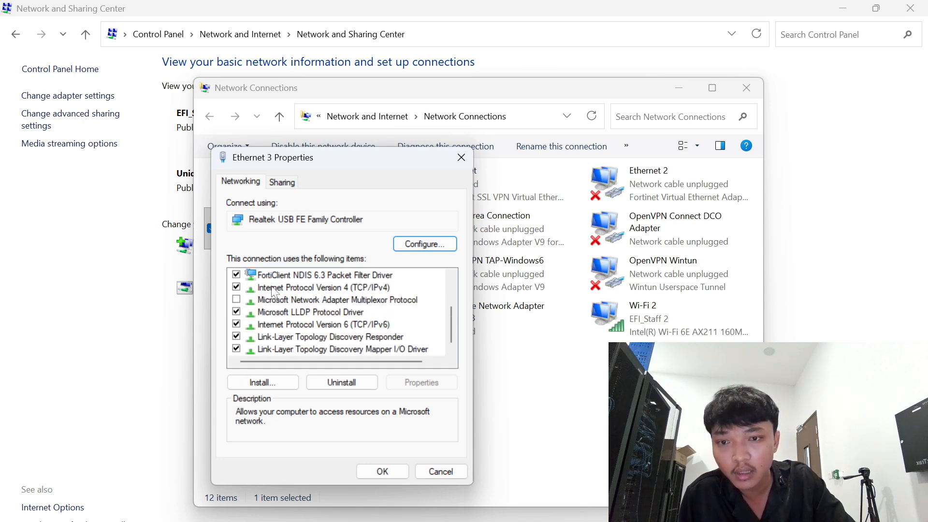
click(335, 290)
double_click(335, 289)
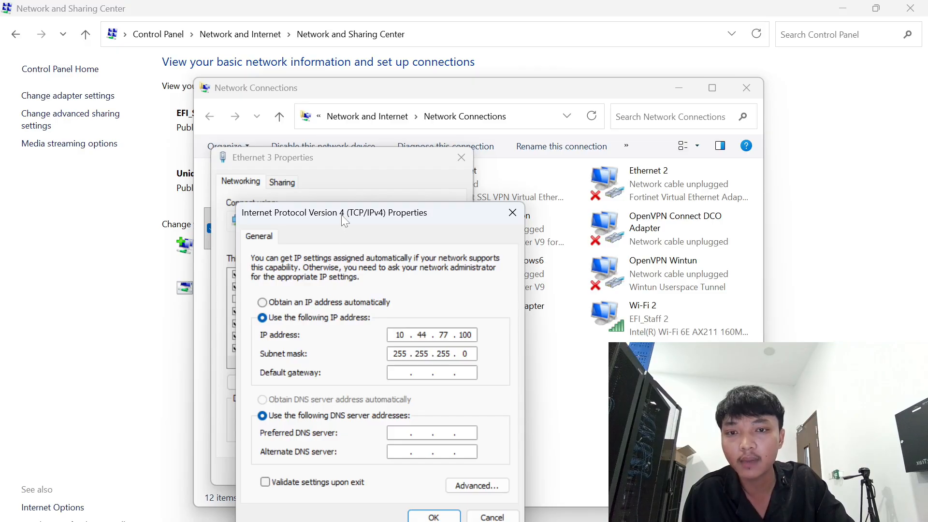
drag(339, 215, 421, 117)
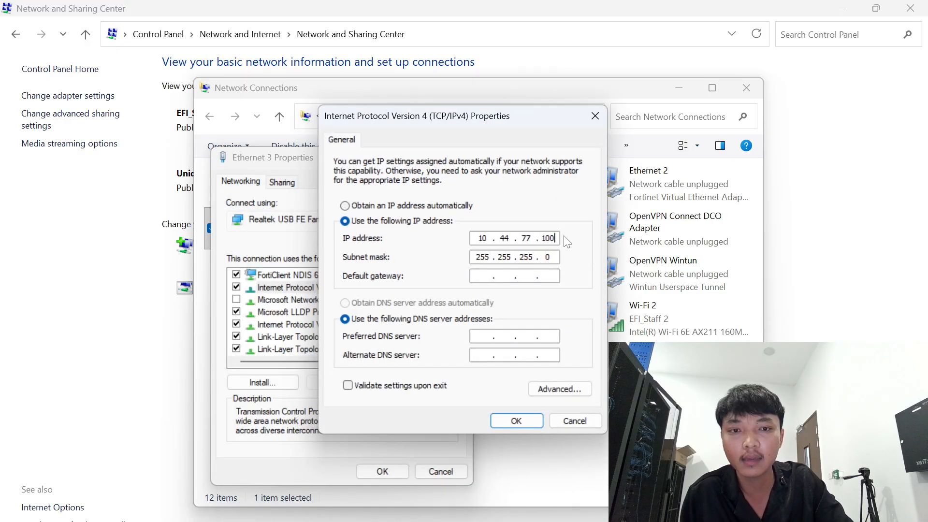
Erase the existing static IP address and subnet mask entries.
key(BackSpace)
key(BackSpace)
key(BackSpace)
key(BackSpace)
key(BackSpace)
key(BackSpace)
key(BackSpace)
key(BackSpace)
key(BackSpace)
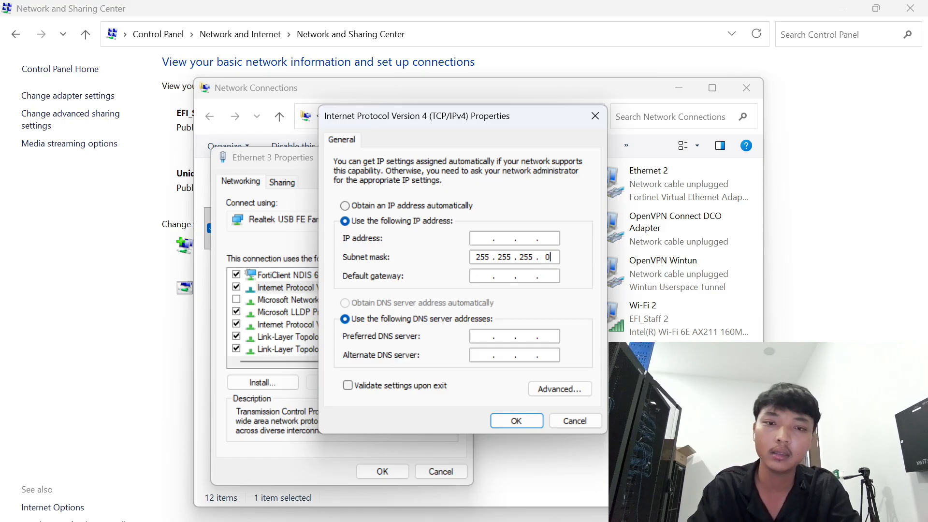
key(BackSpace)
key(BackSpace)
key(BackSpace)
key(BackSpace)
key(BackSpace)
key(BackSpace)
key(BackSpace)
key(BackSpace)
key(BackSpace)
key(BackSpace)
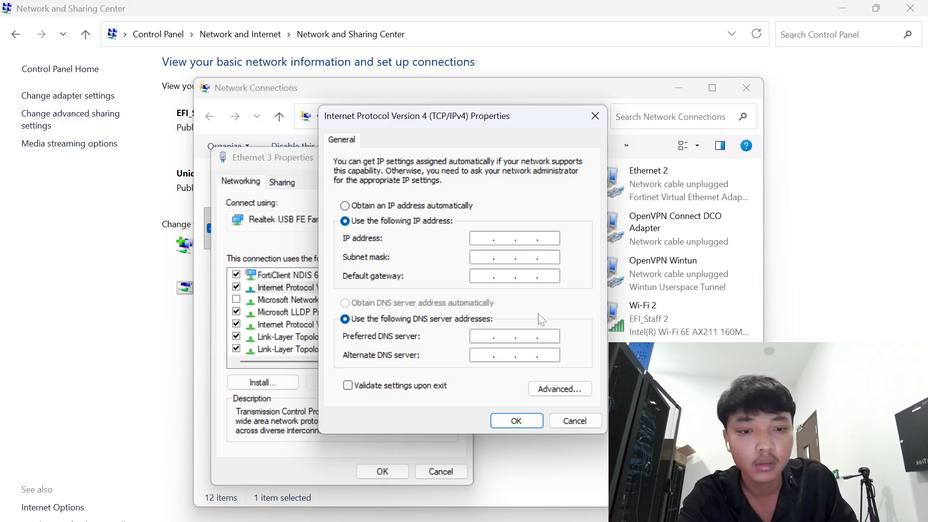
mouse_move(503, 521)
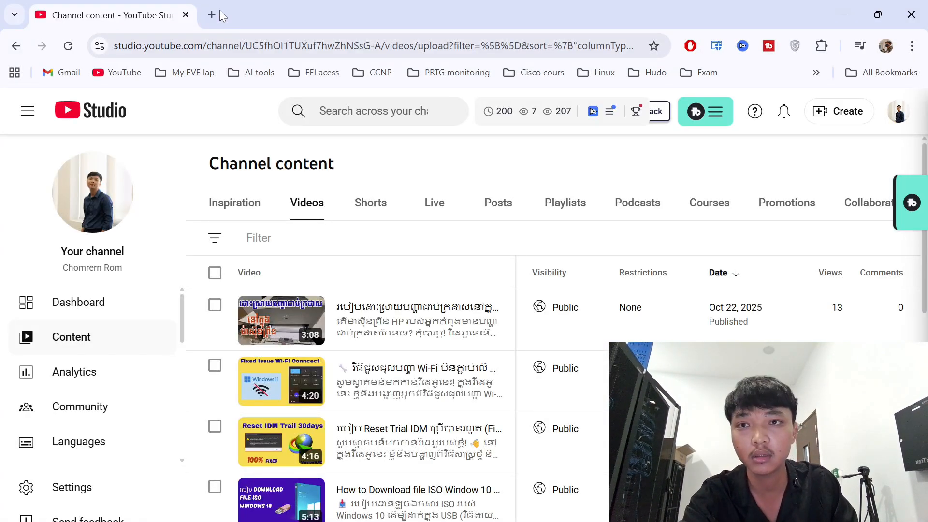
In Chrome, close the YouTube Studio tab and search 'ruijie reyee switch default ip'.
click(209, 14)
click(173, 19)
click(186, 15)
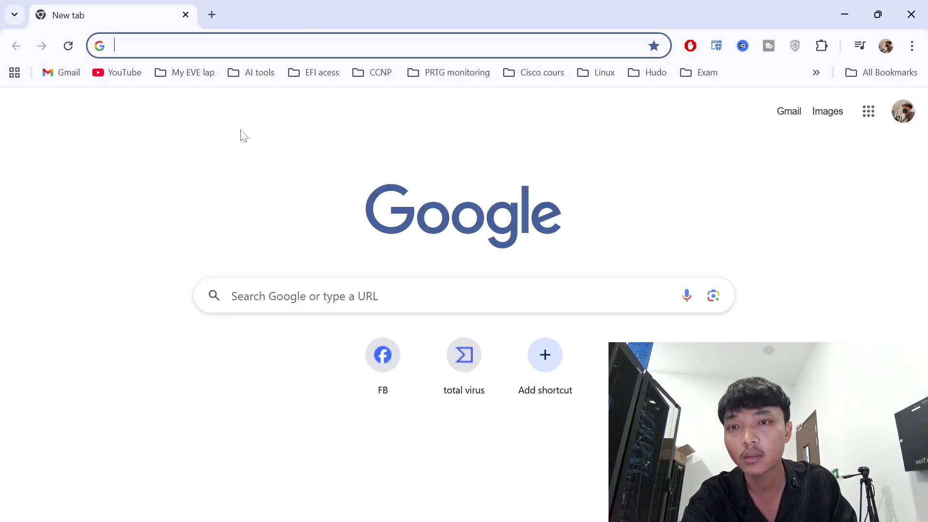
click(271, 296)
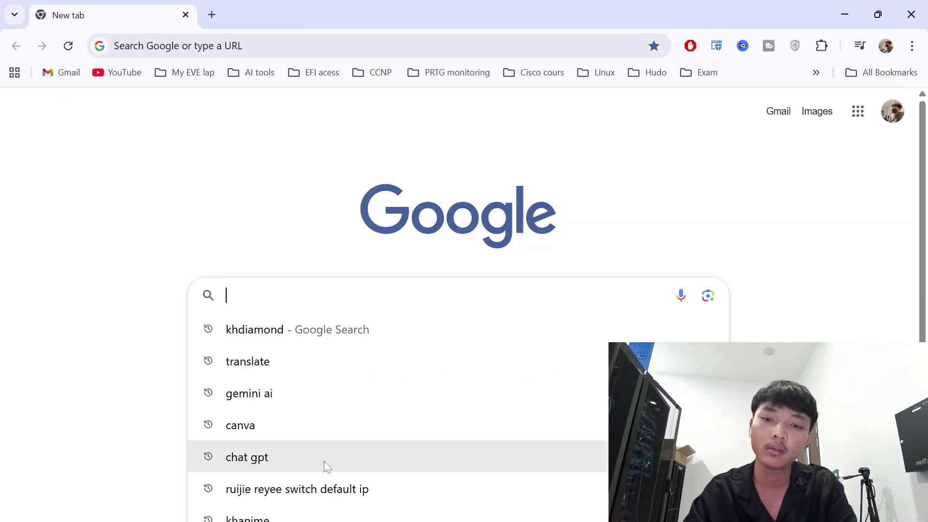
click(356, 493)
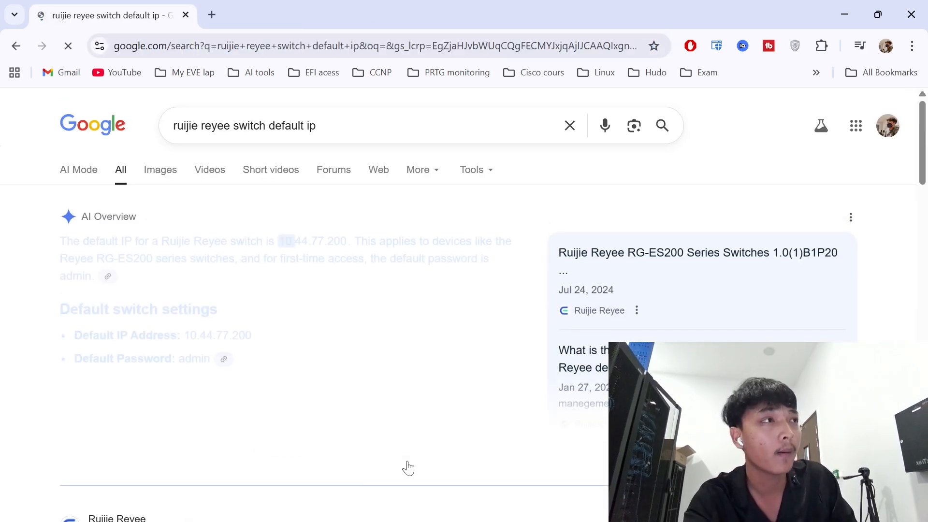
scroll(126, 469, down, 3)
scroll(126, 473, up, 3)
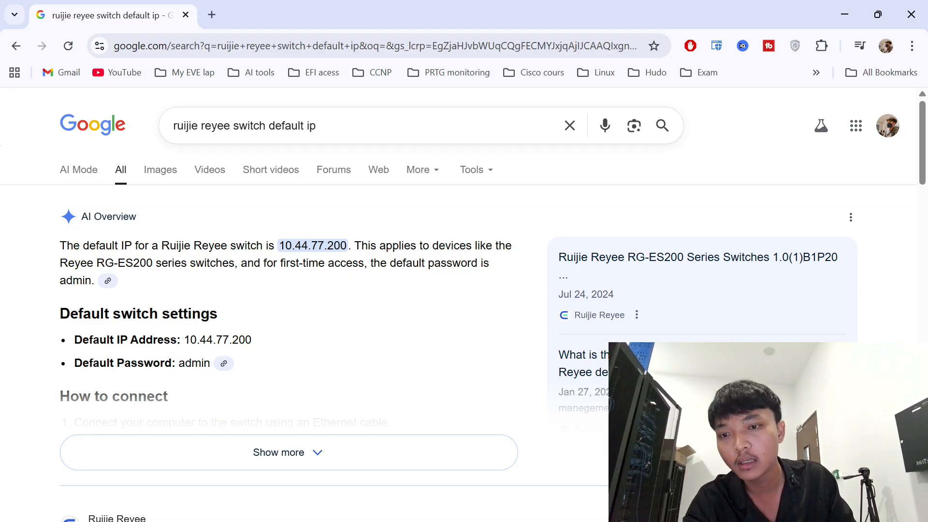
Copy the default IP 10.44.77.200 from the results and return to the network settings.
drag(182, 340, 261, 342)
drag(184, 340, 251, 339)
key(ctrl+c)
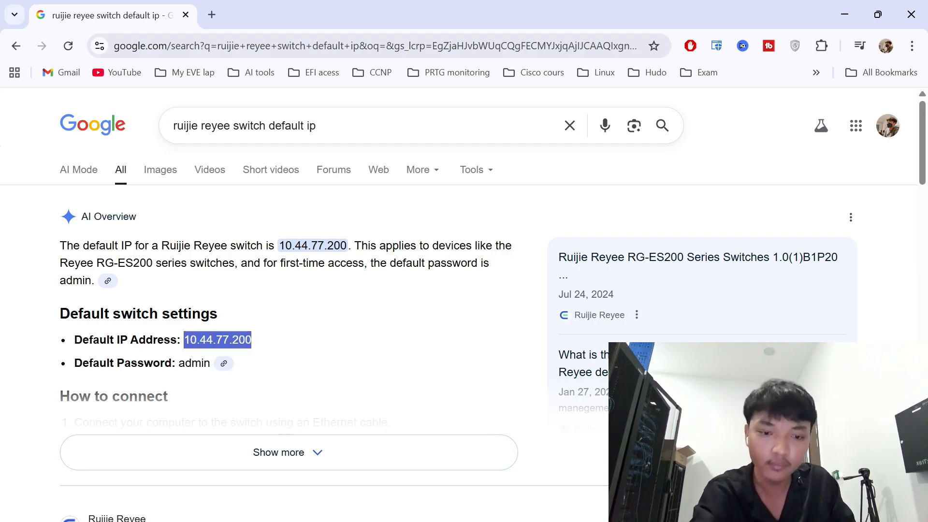
click(609, 521)
Enter IP 10.44.77.100 and mask 255.255.255.0 for Ethernet 3 and confirm with OK.
click(667, 476)
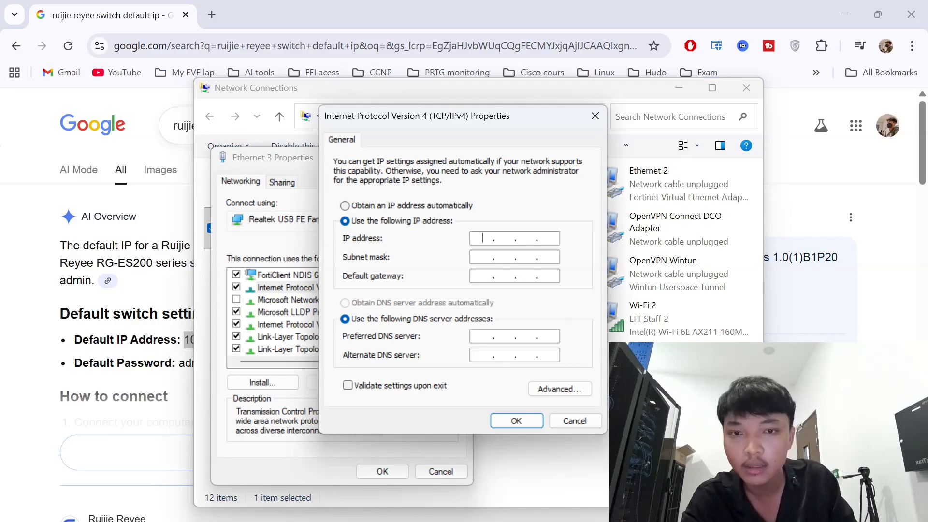
click(483, 238)
key(ctrl+v)
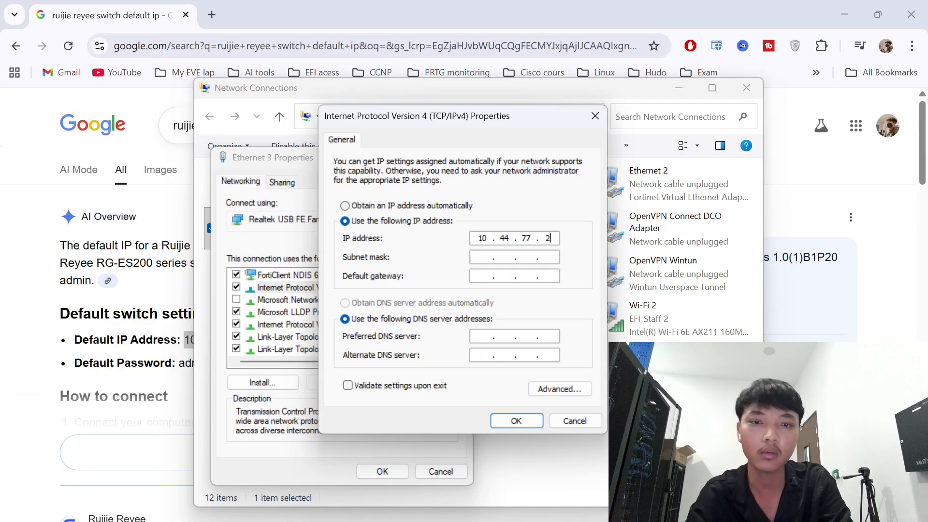
text(100)
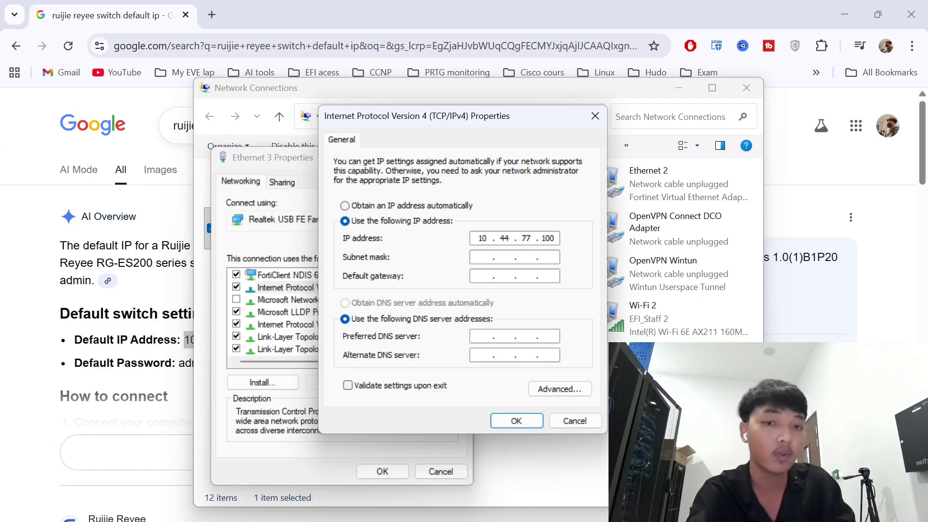
click(486, 257)
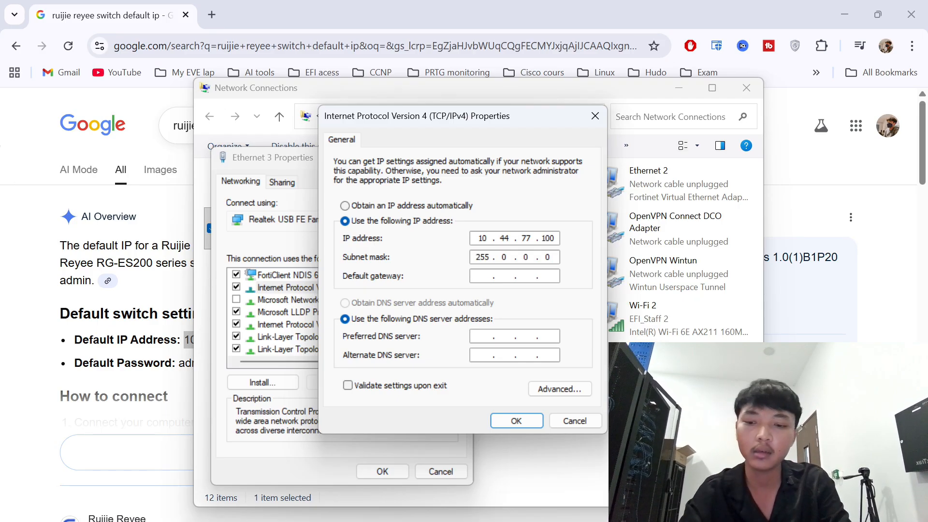
text(255 . )
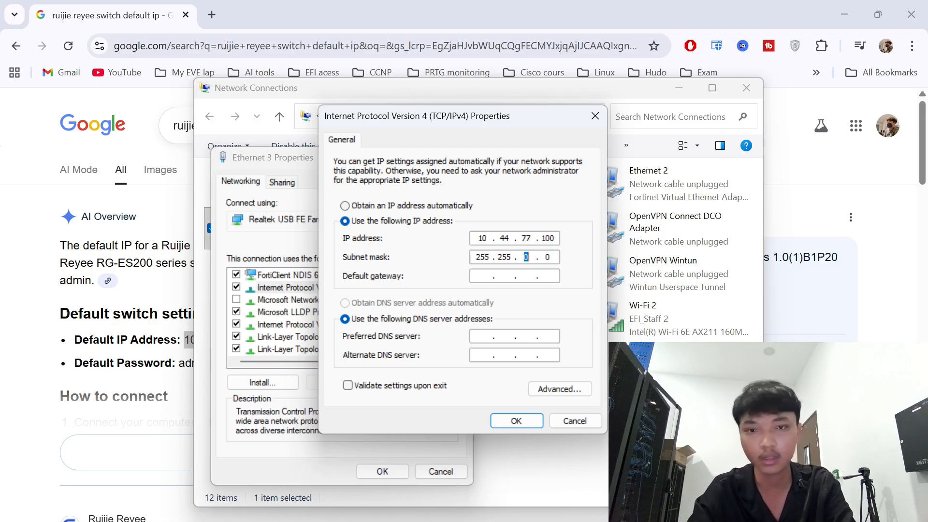
text(255 .)
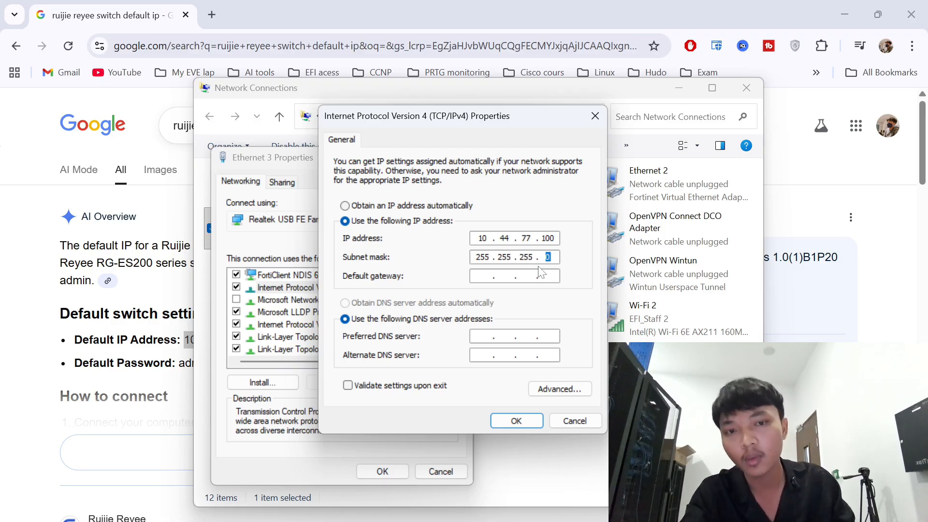
click(524, 426)
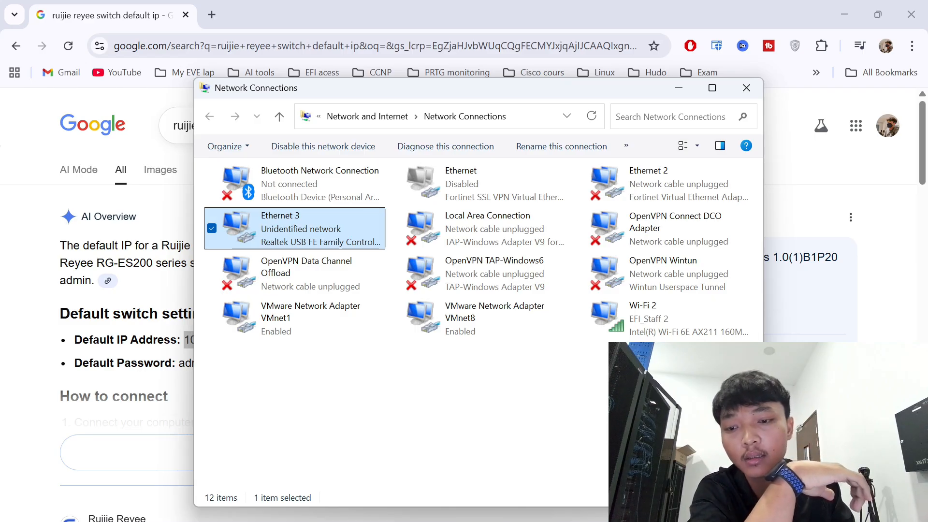
Ping 10.44.77.200 from Command Prompt, confirm 4 of 4 replies, then close it.
key(super+s)
text(cmd)
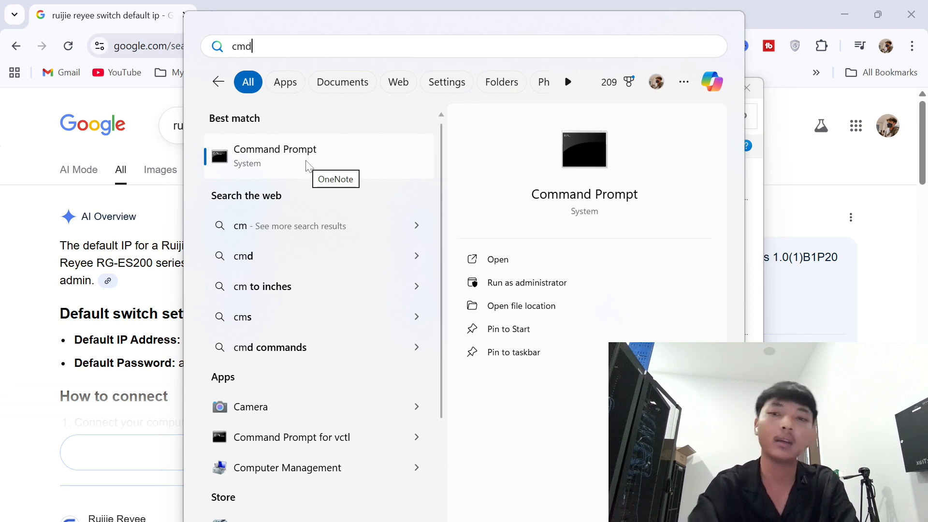
key(Return)
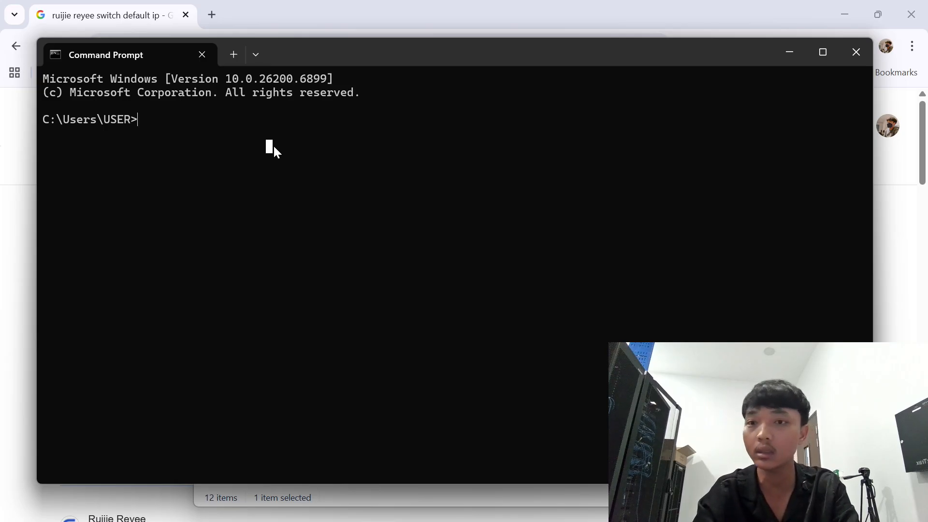
text(ping )
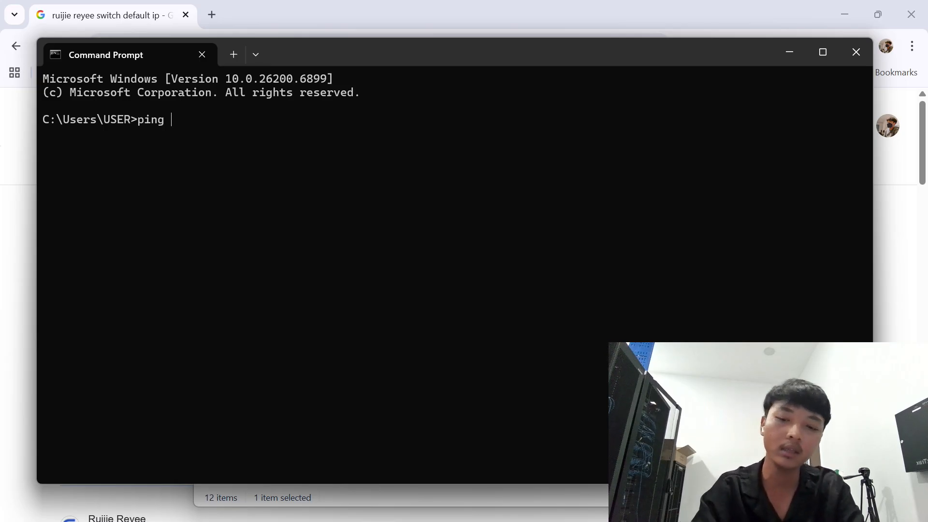
text(10.44.77.200)
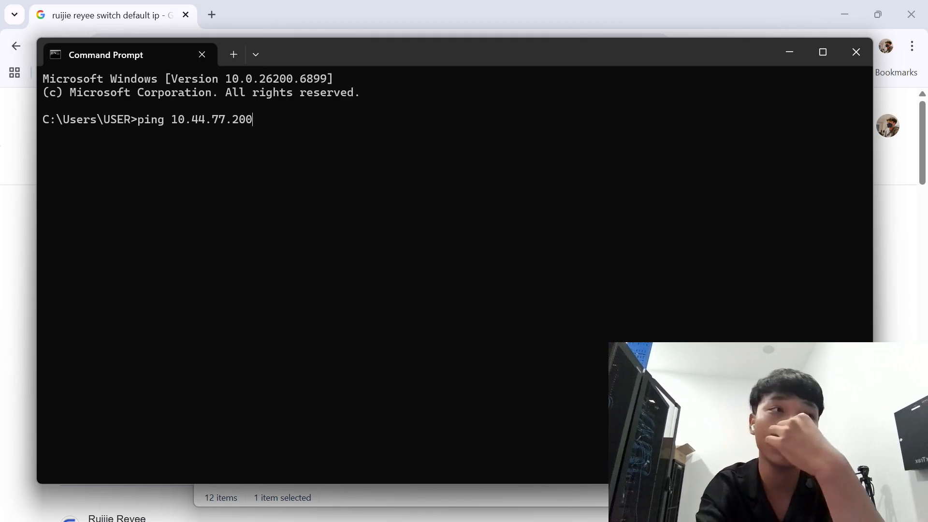
key(Return)
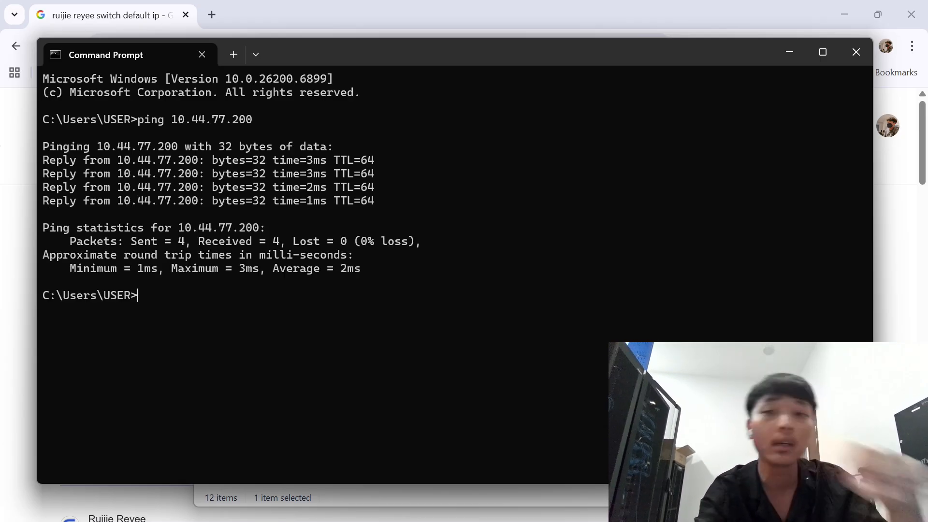
click(788, 52)
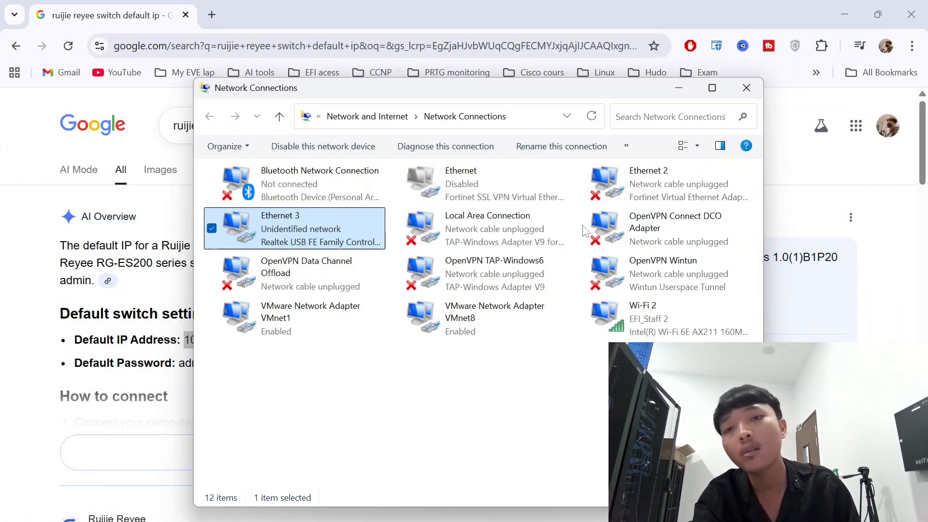
Close Network Connections and load 10.44.77.200 in a new Chrome tab.
click(746, 87)
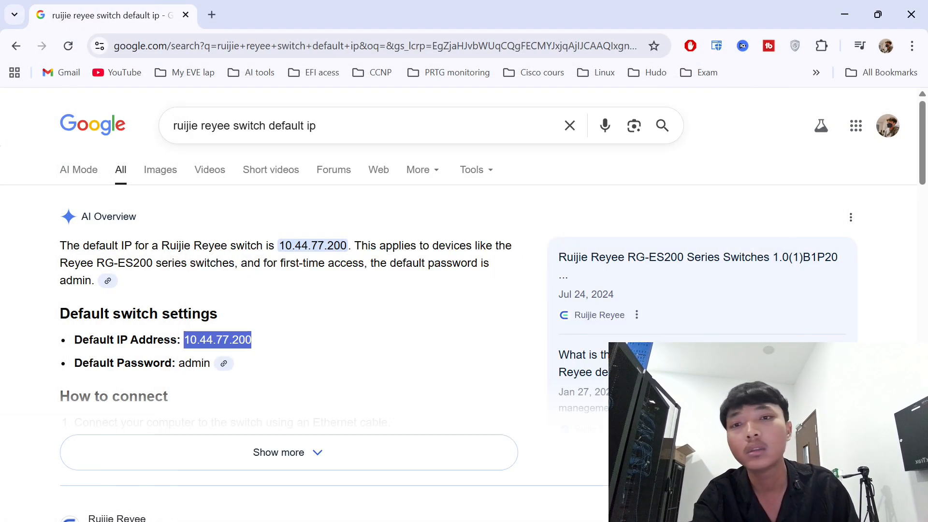
click(212, 14)
click(123, 48)
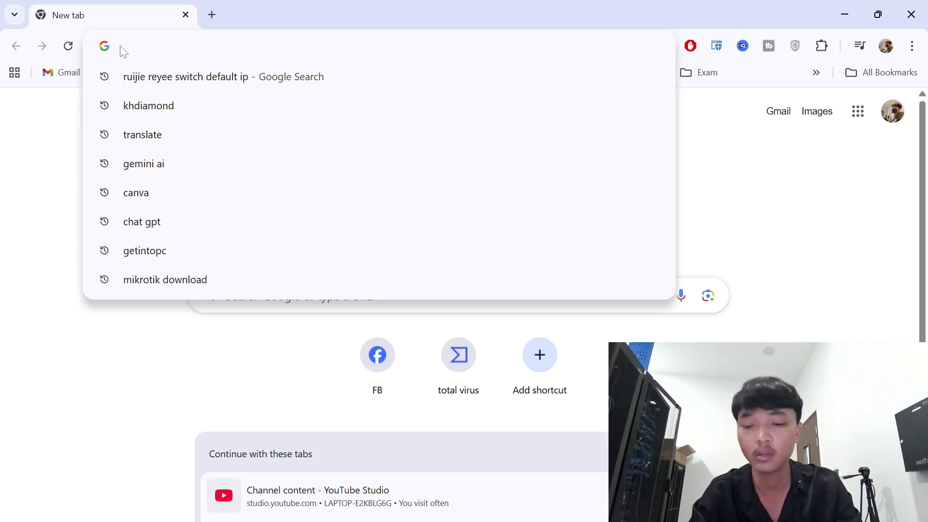
text(10.44.77.200)
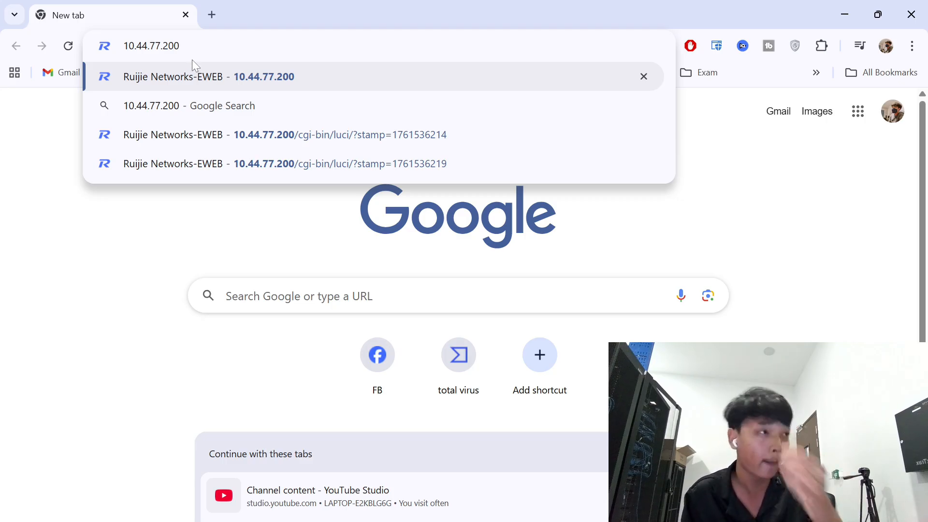
key(Return)
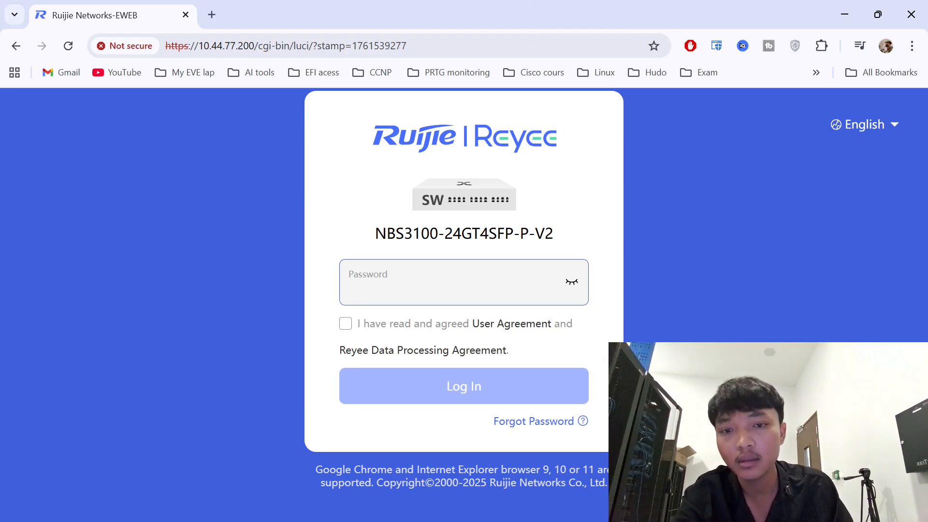
click(212, 15)
Reopen the 'ruijie reyee switch default ip' search, find the default password, and return to the login tab.
click(338, 290)
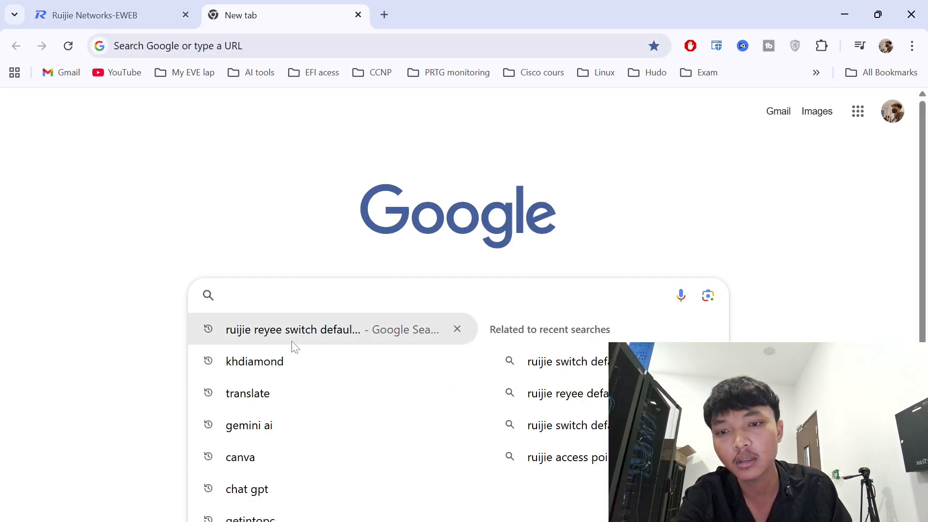
click(291, 332)
scroll(166, 263, down, 5)
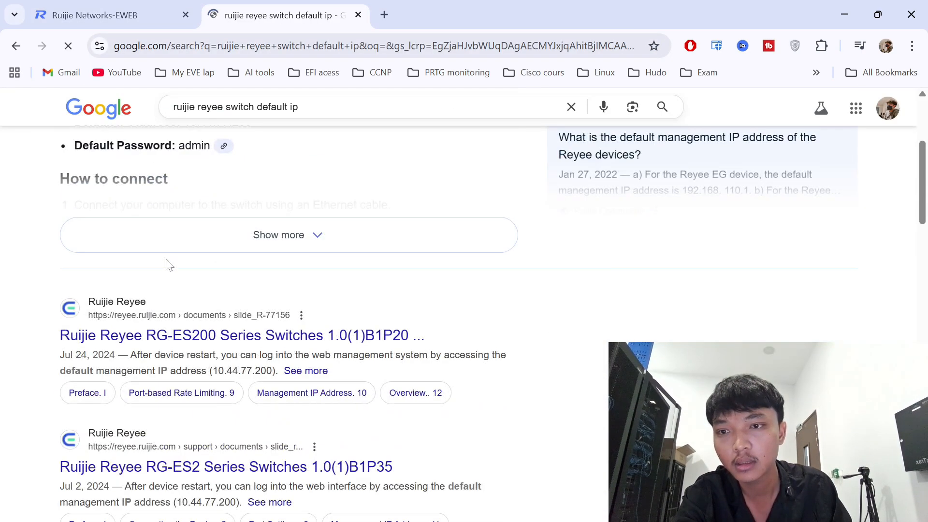
scroll(121, 240, up, 2)
scroll(124, 261, down, 2)
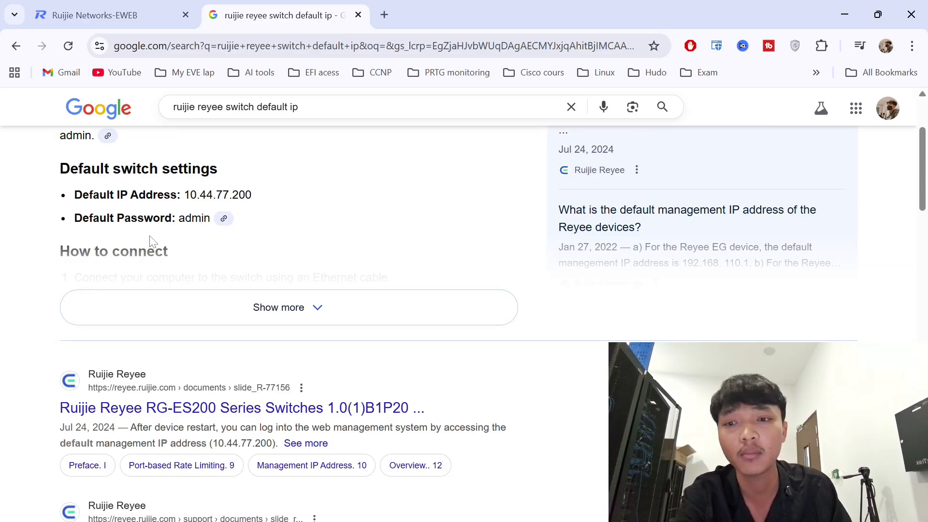
drag(178, 218, 213, 222)
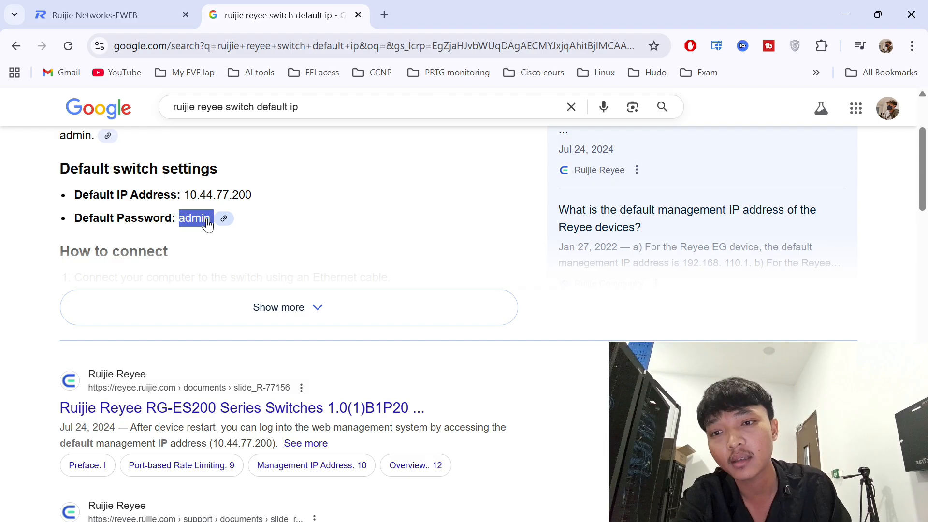
key(ctrl+shift+Tab)
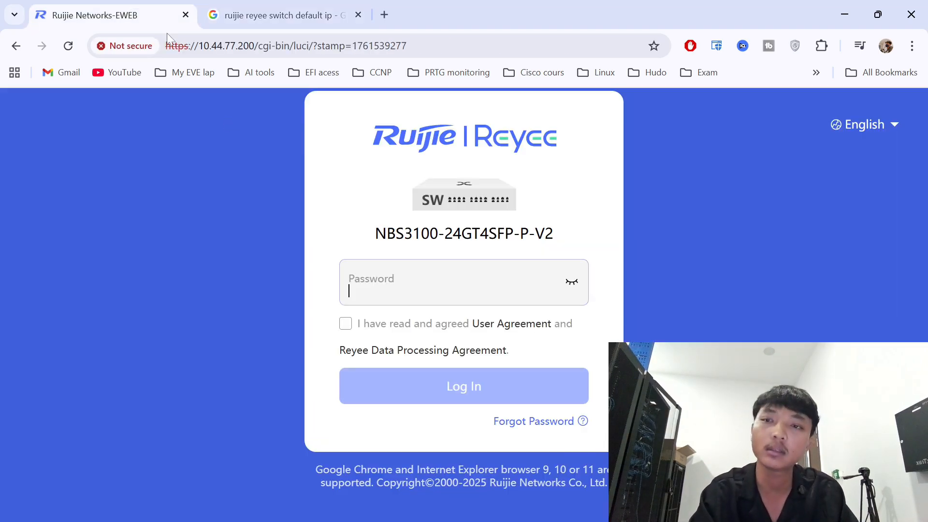
Reveal the password, accept the user agreement, and log in, retyping the default password after the error.
click(568, 281)
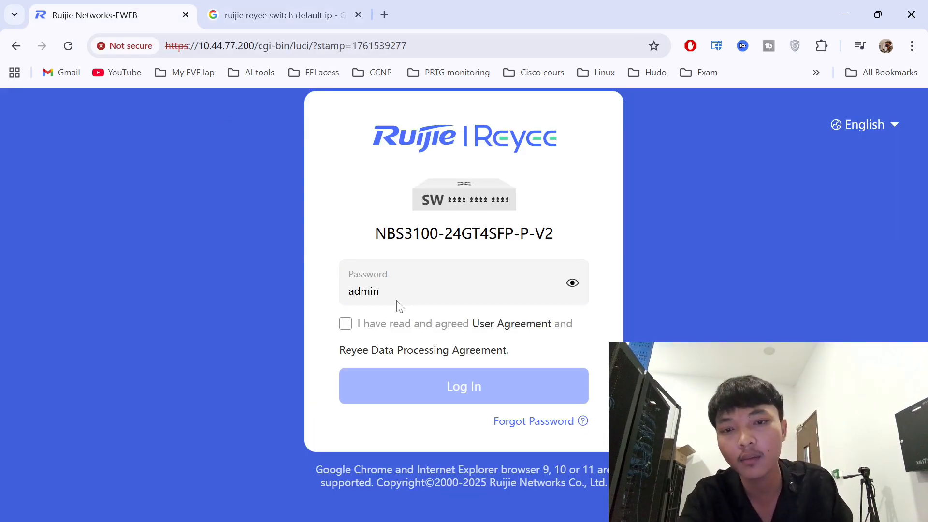
click(345, 324)
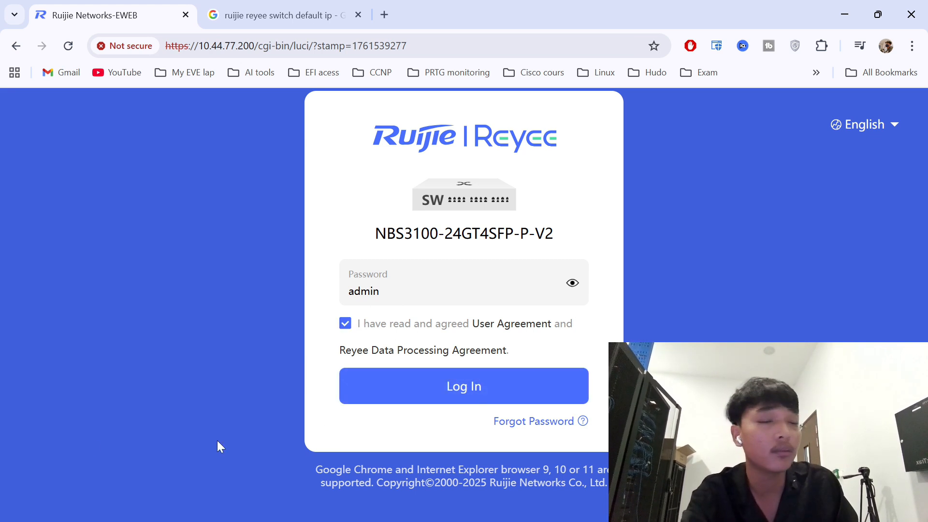
click(452, 386)
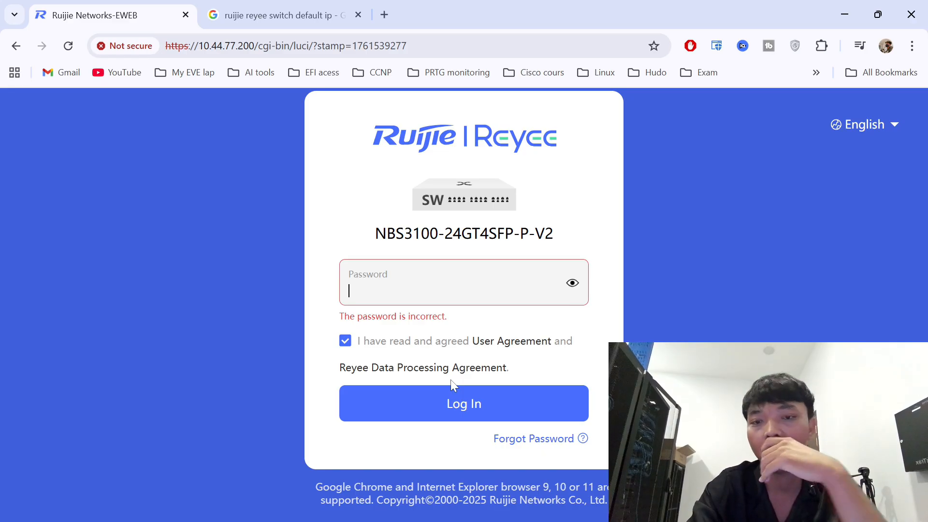
key(Return)
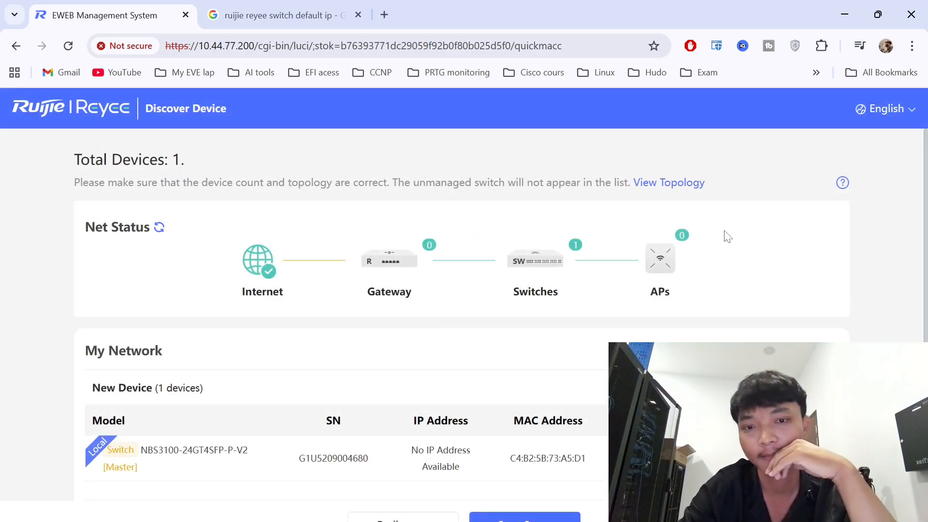
Review the Discover Device list showing the NBS3100-24GT4SFP-P-V2 switch and keep English as the language.
scroll(740, 275, down, 1)
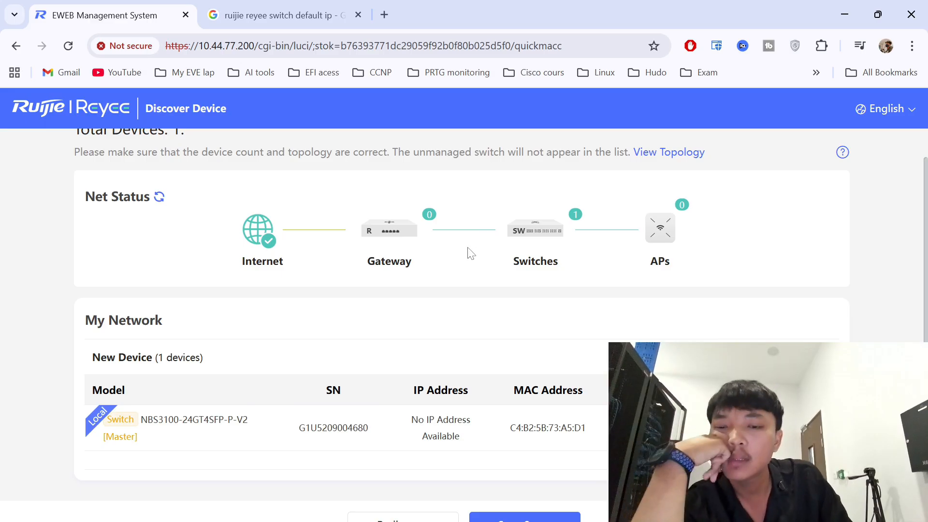
scroll(346, 239, up, 1)
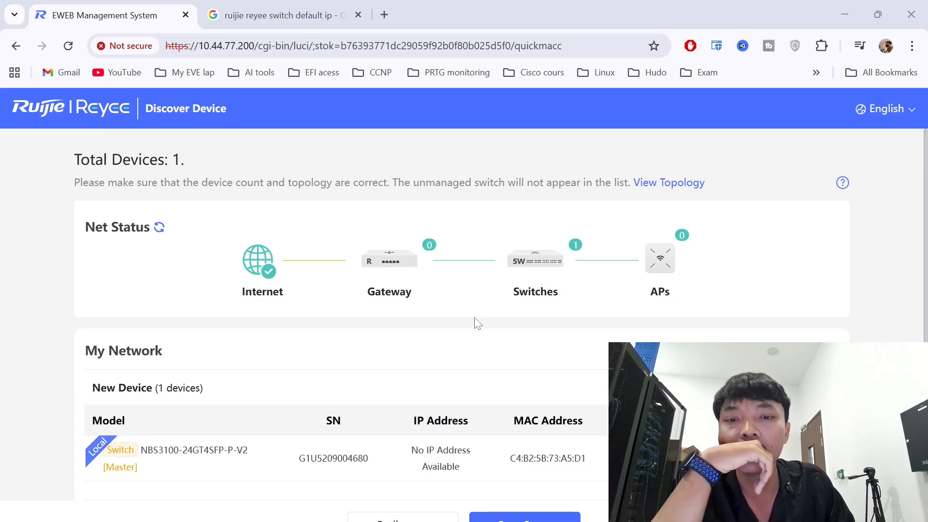
scroll(474, 321, down, 1)
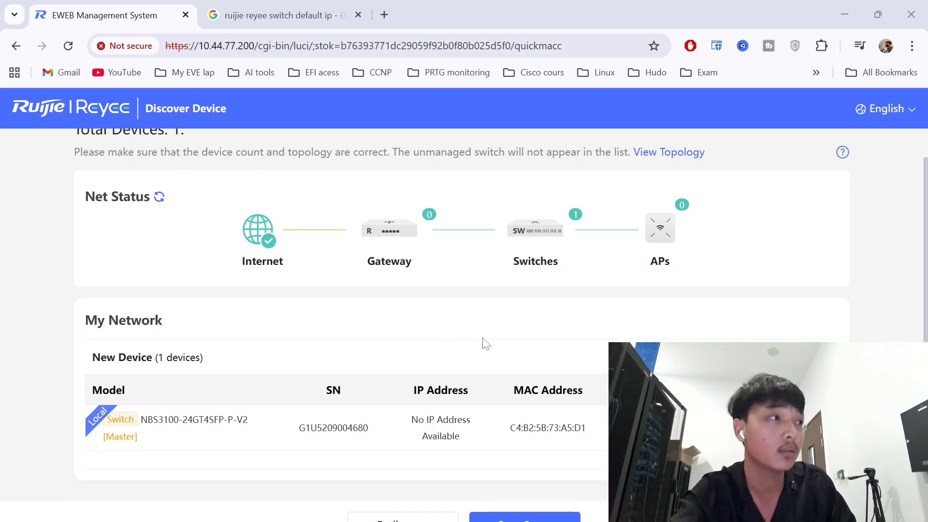
scroll(461, 335, up, 1)
scroll(459, 337, down, 1)
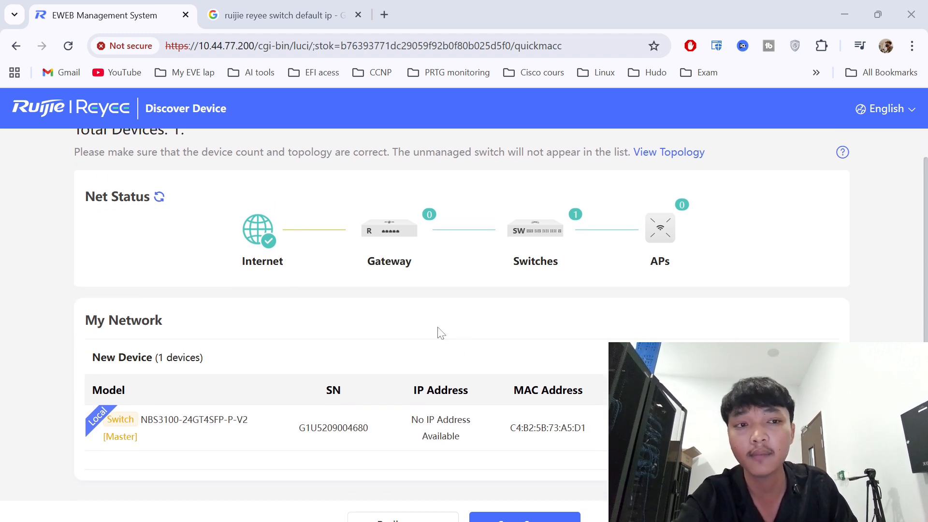
scroll(511, 290, up, 1)
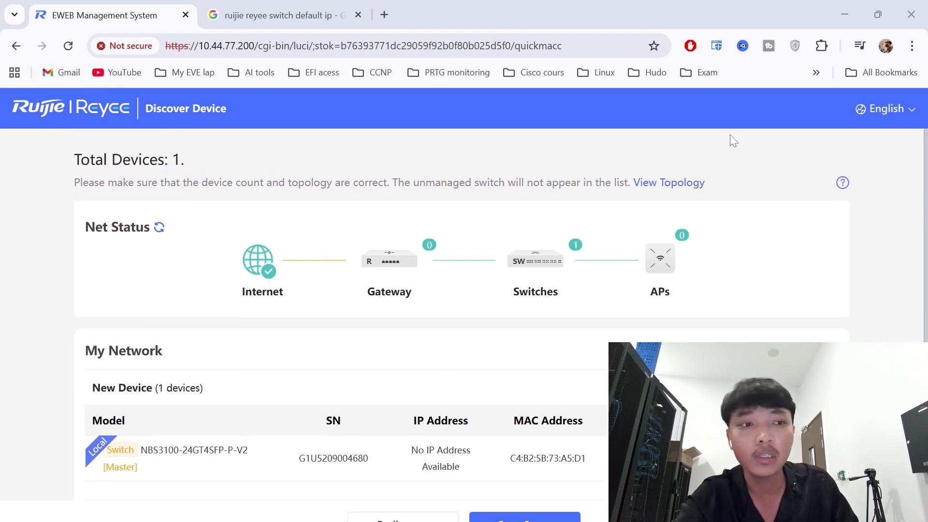
click(907, 118)
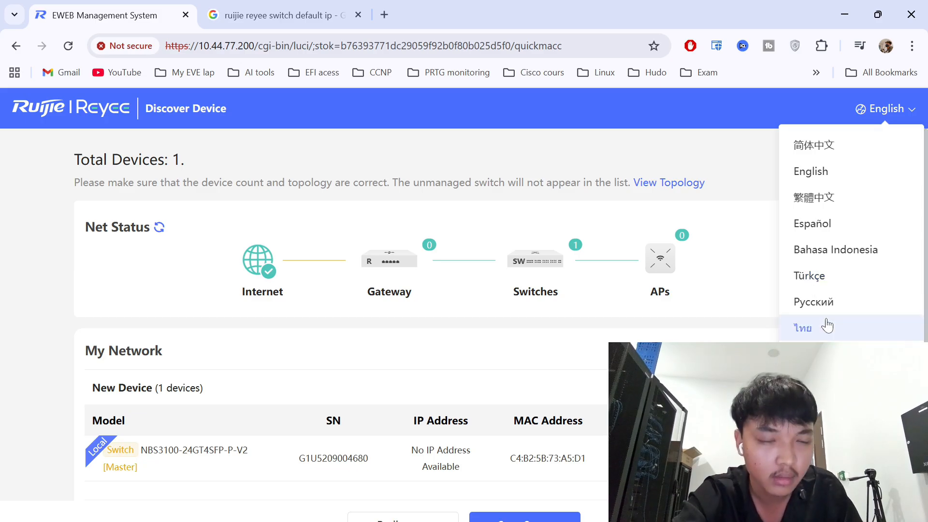
click(835, 176)
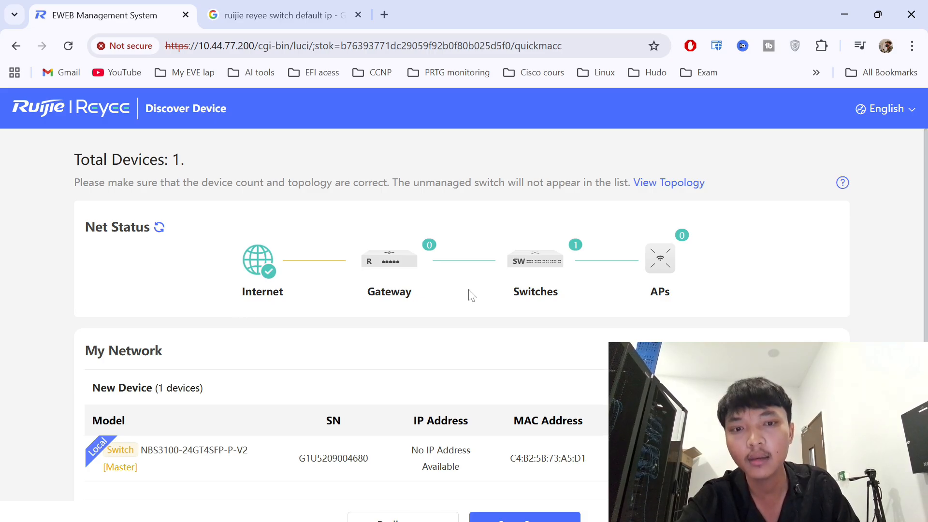
scroll(588, 321, down, 1)
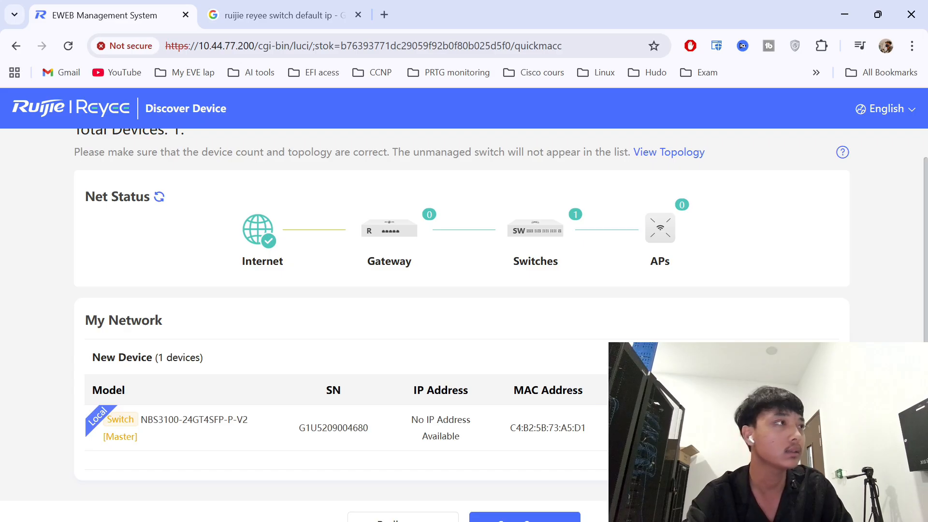
Zoom Chrome out and back to 100% while viewing the Discover Device page with the NBS3100 switch.
click(912, 45)
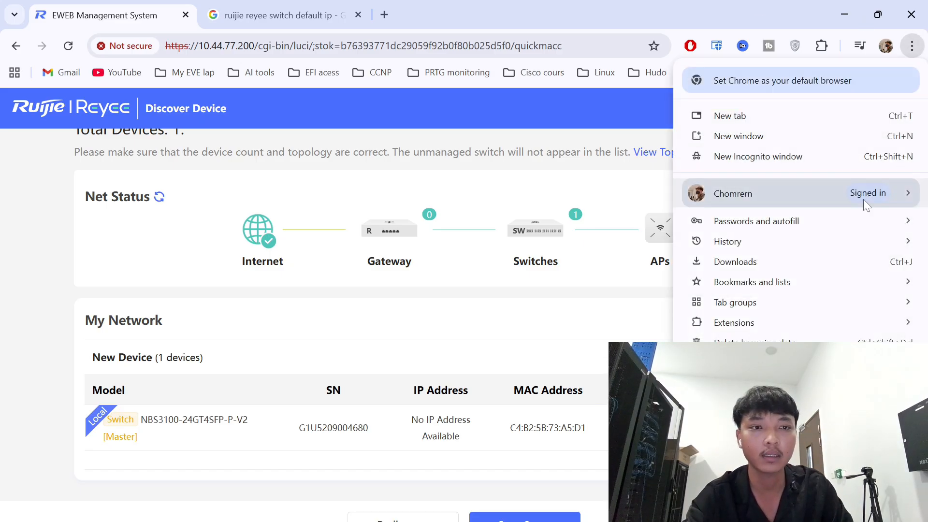
key(ctrl+minus)
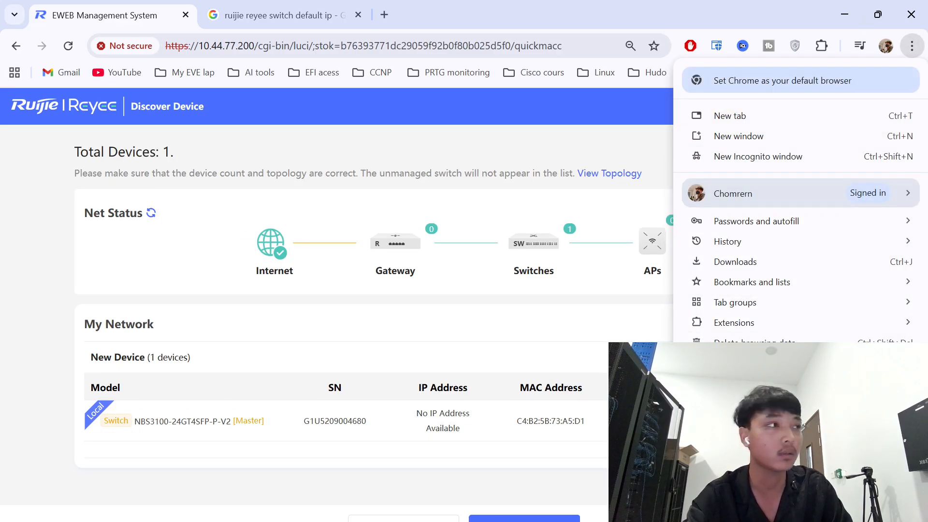
key(Escape)
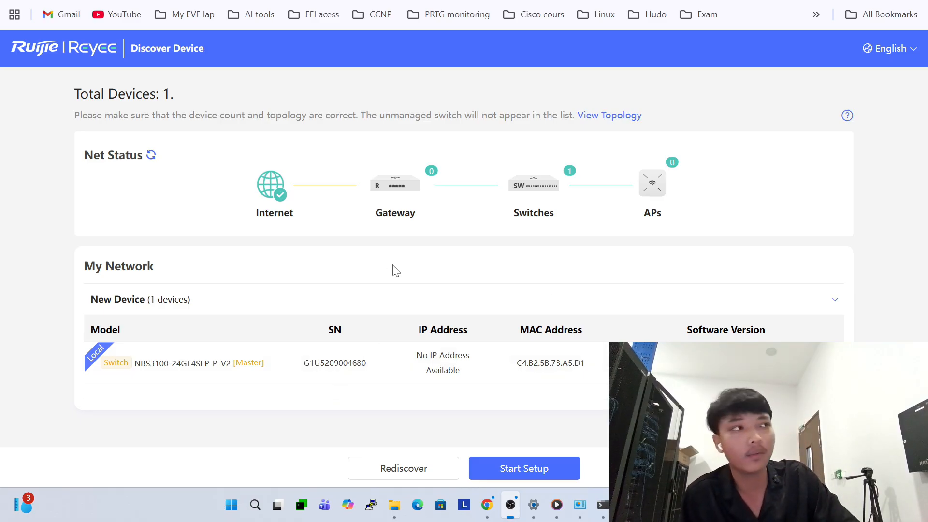
click(861, 9)
click(916, 0)
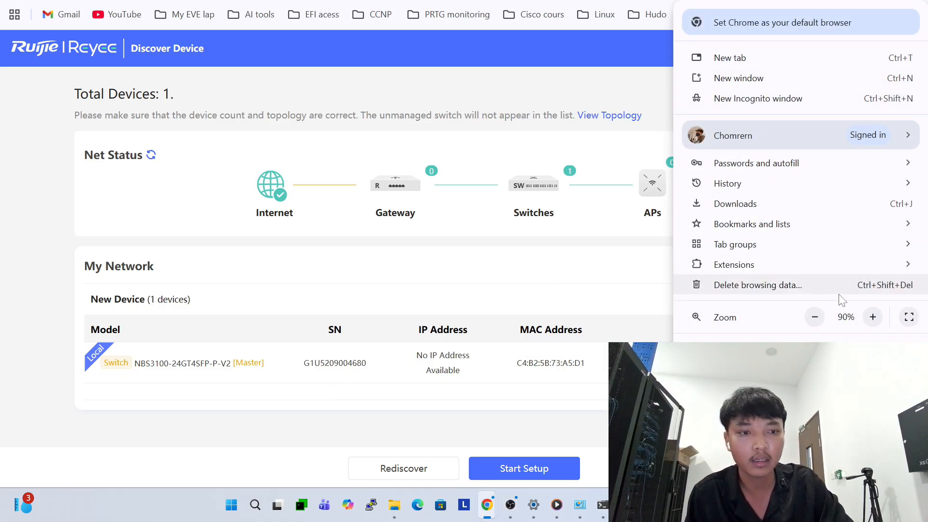
click(871, 318)
click(280, 91)
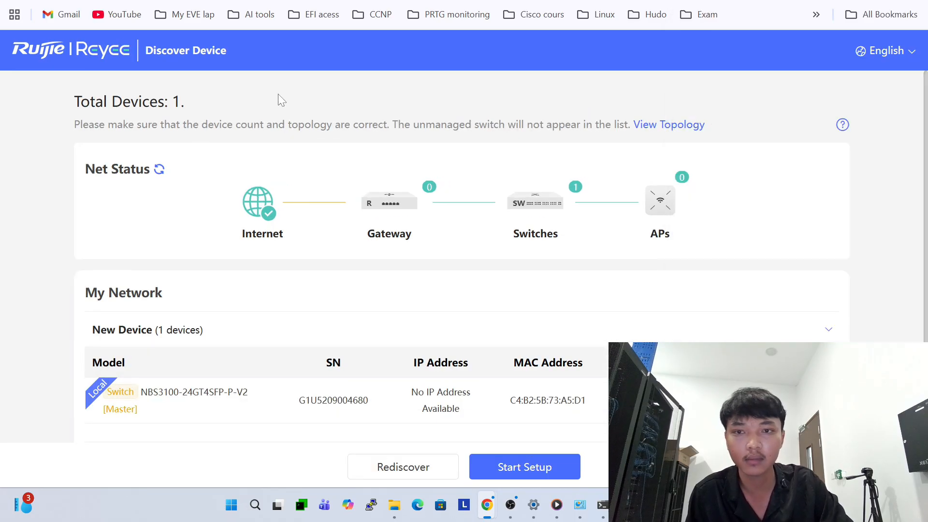
scroll(426, 433, down, 1)
scroll(435, 348, up, 1)
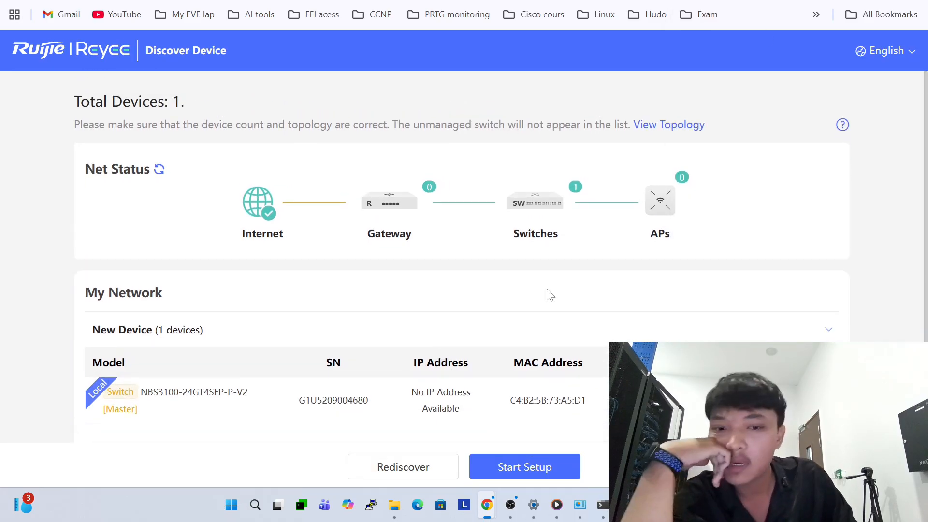
scroll(547, 294, down, 1)
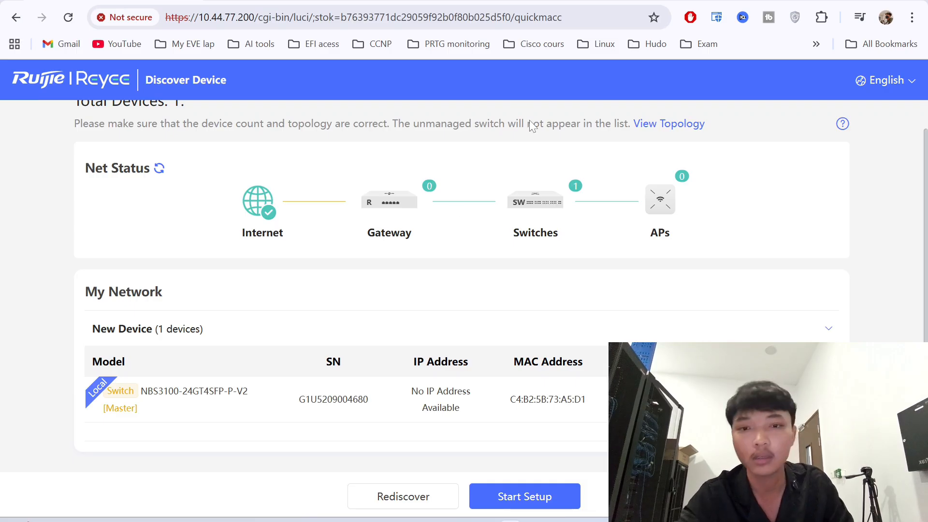
Start the setup wizard and keep the internet connection on DHCP.
click(551, 498)
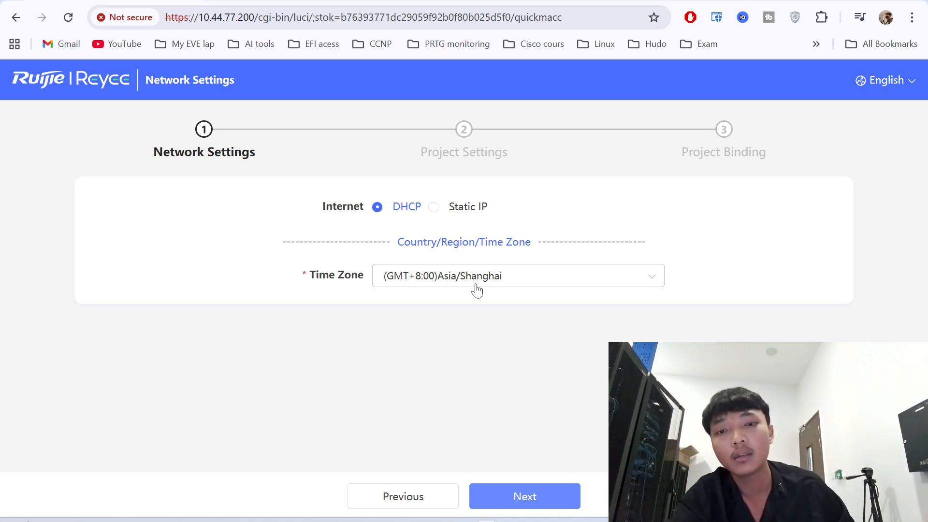
click(433, 212)
click(382, 207)
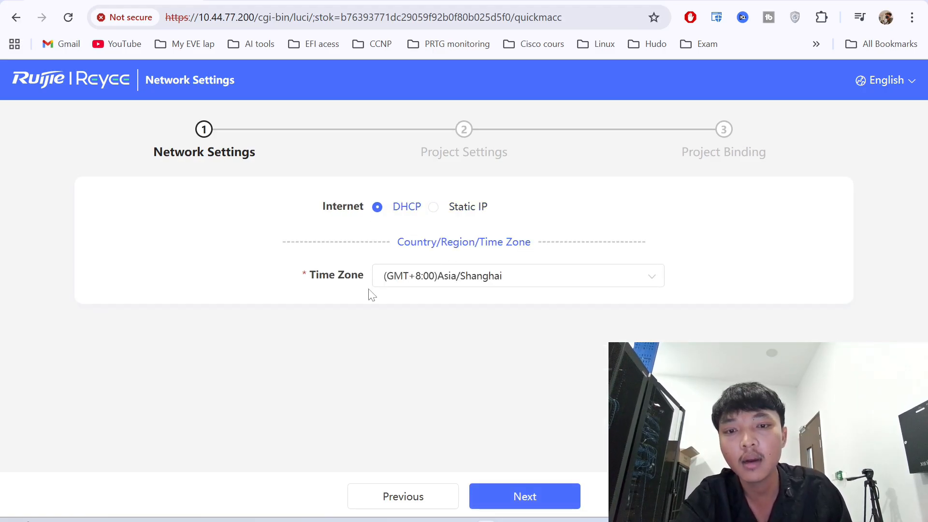
Set the time zone to (GMT+7:00)Asia/Phnom_Penh and continue to project settings.
click(429, 283)
scroll(556, 366, down, 15)
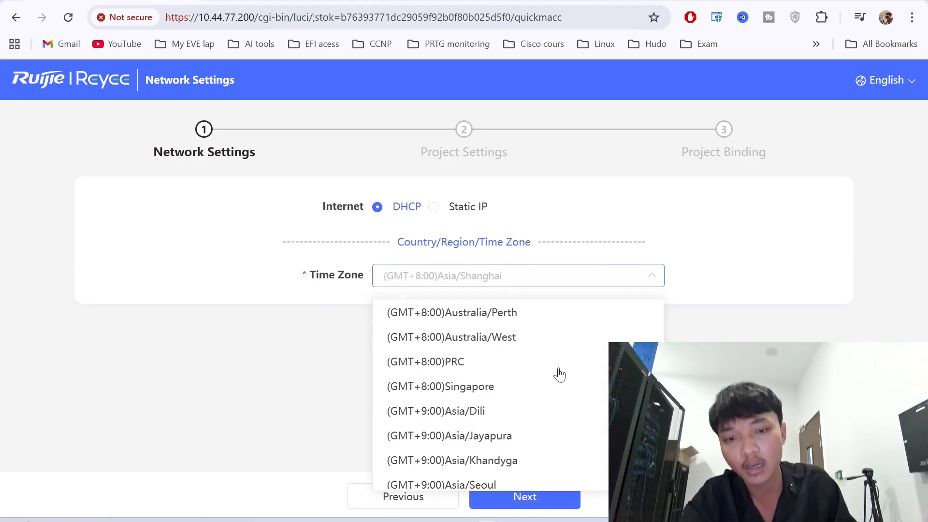
scroll(560, 375, down, 5)
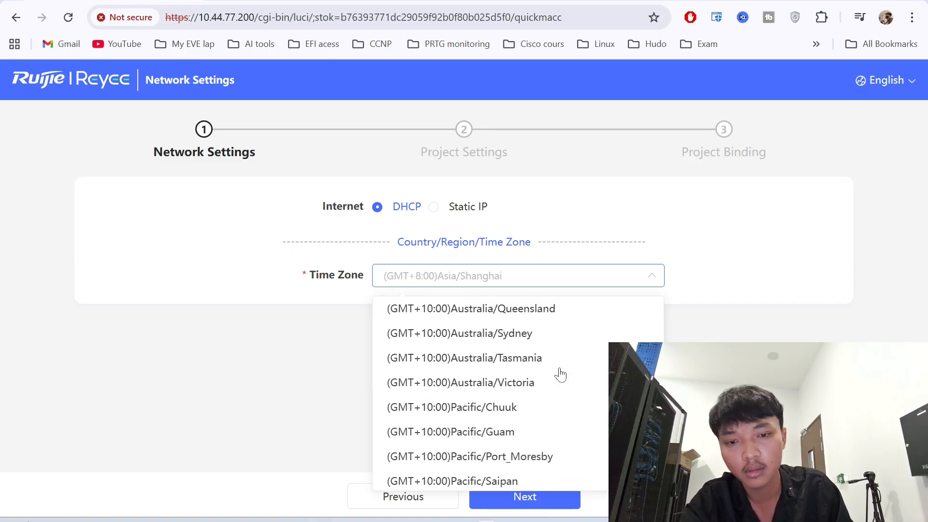
scroll(561, 373, up, 10)
scroll(567, 360, up, 10)
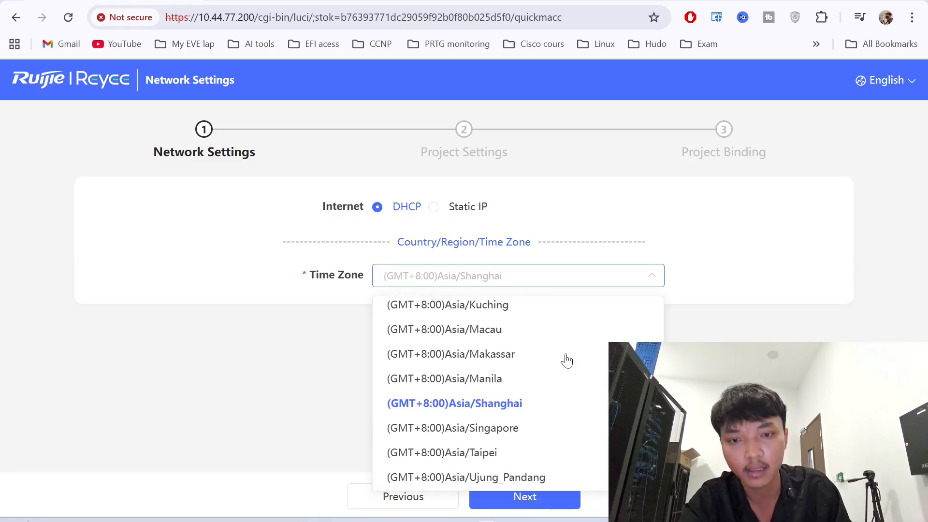
scroll(568, 363, down, 10)
scroll(566, 363, up, 8)
scroll(566, 363, up, 4)
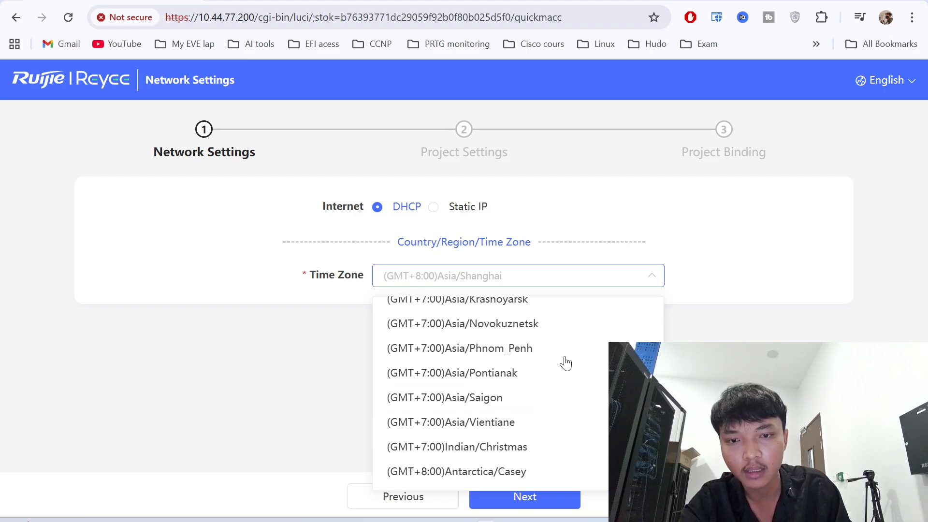
click(554, 357)
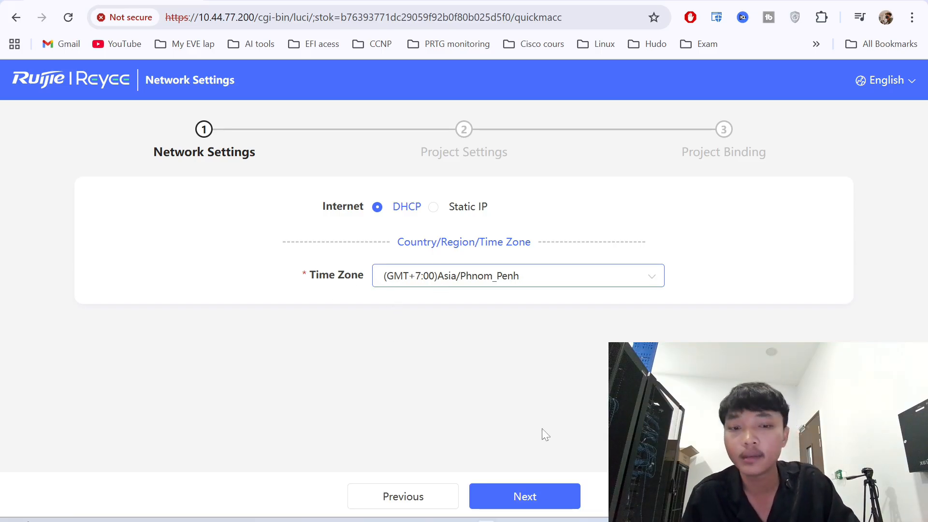
click(541, 501)
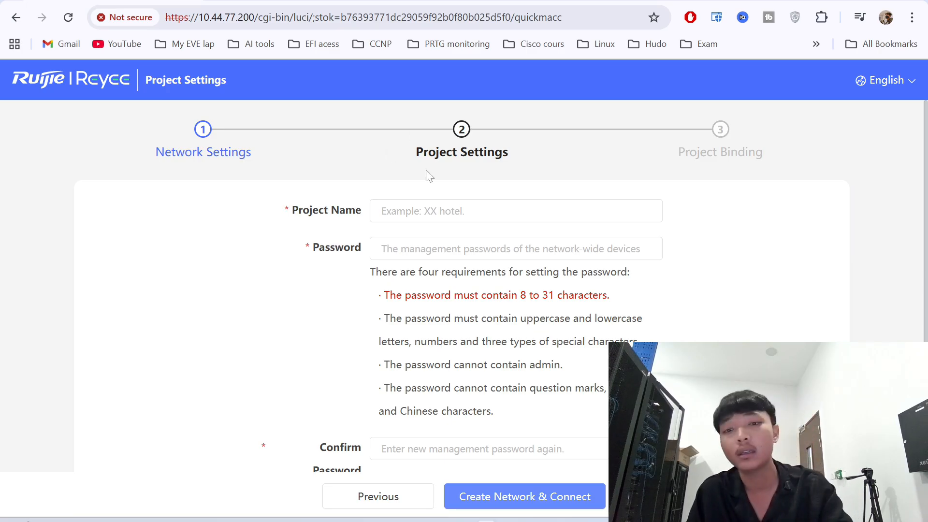
Name the project EFI-SW-001, enter and confirm the management password, add a hint, and create the network.
click(430, 212)
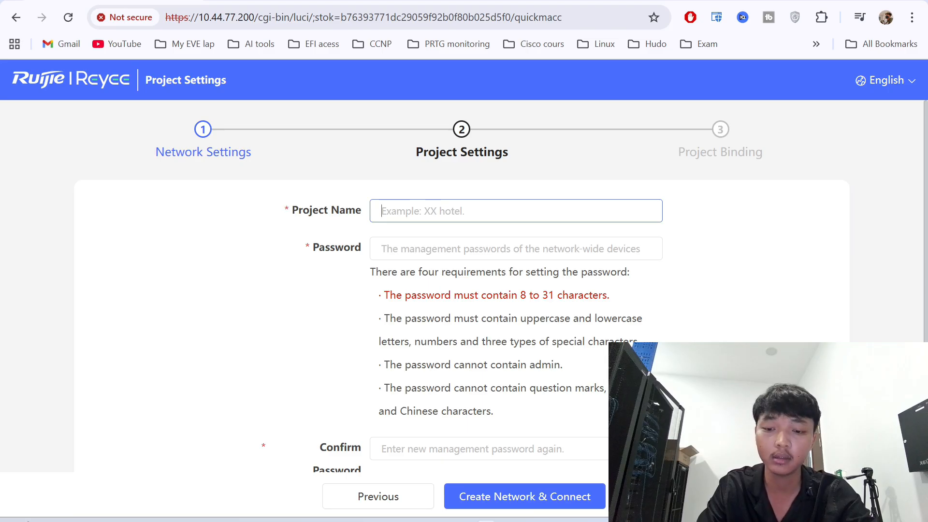
text(EFI-)
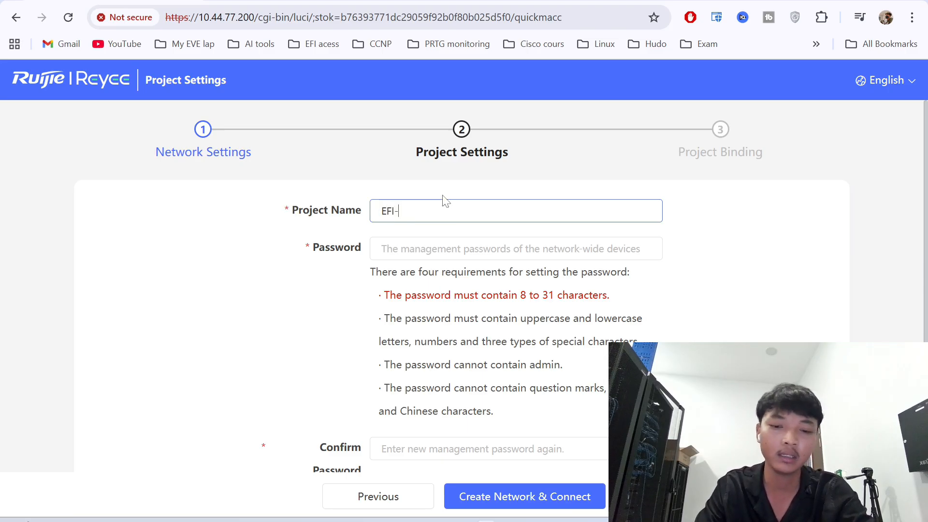
text(SW)
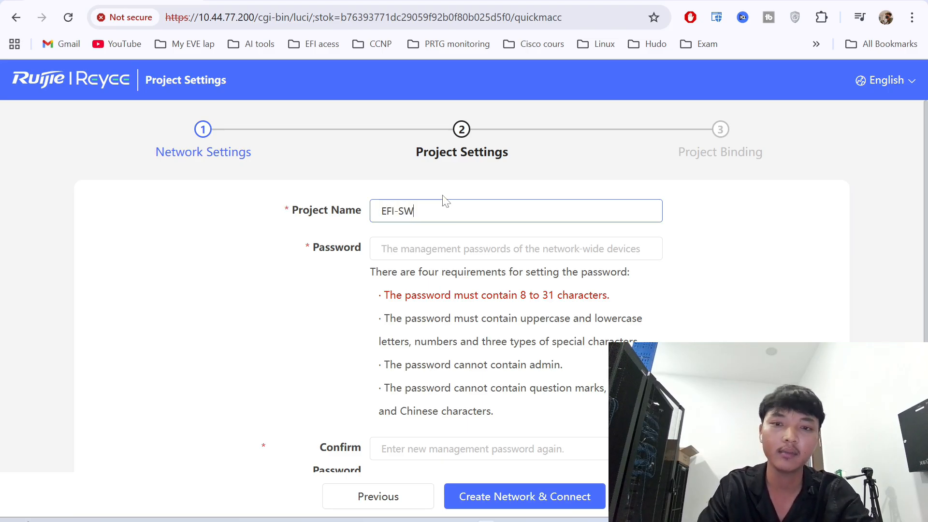
text(-001)
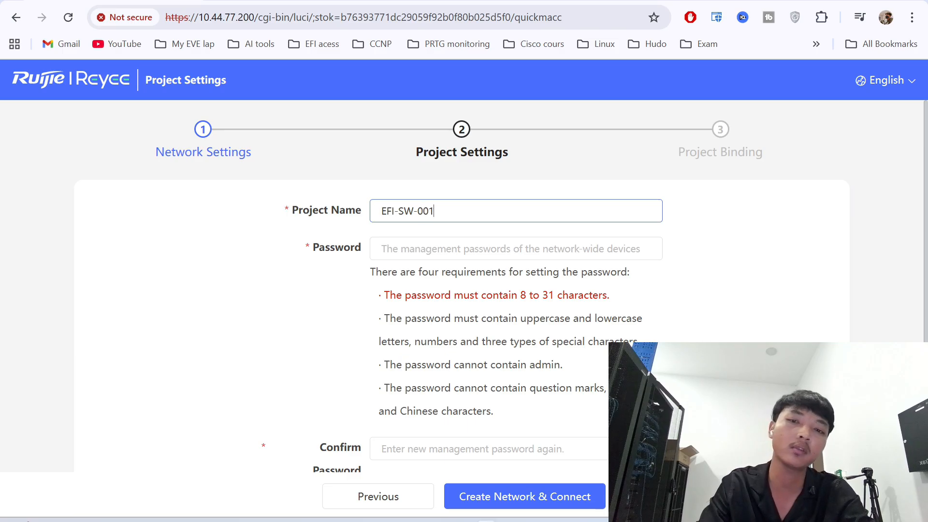
click(382, 248)
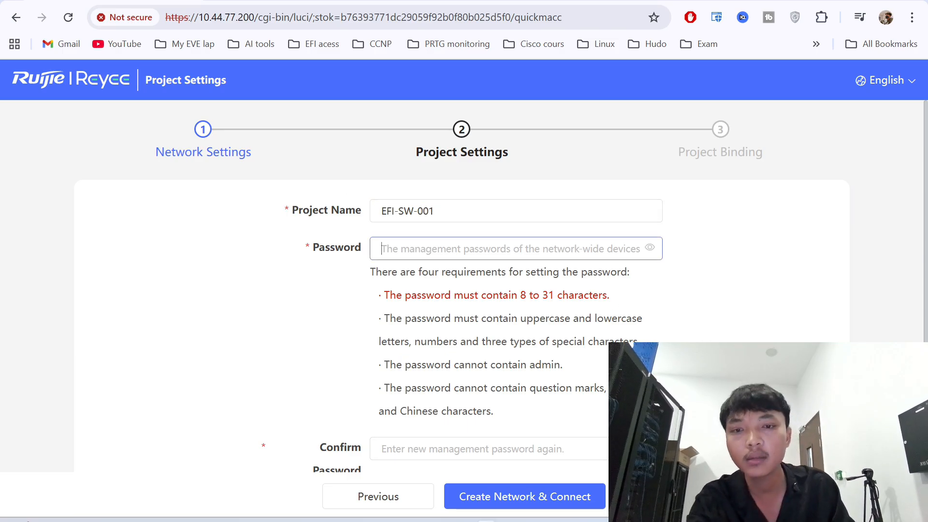
key(ctrl+v)
scroll(464, 261, down, 1)
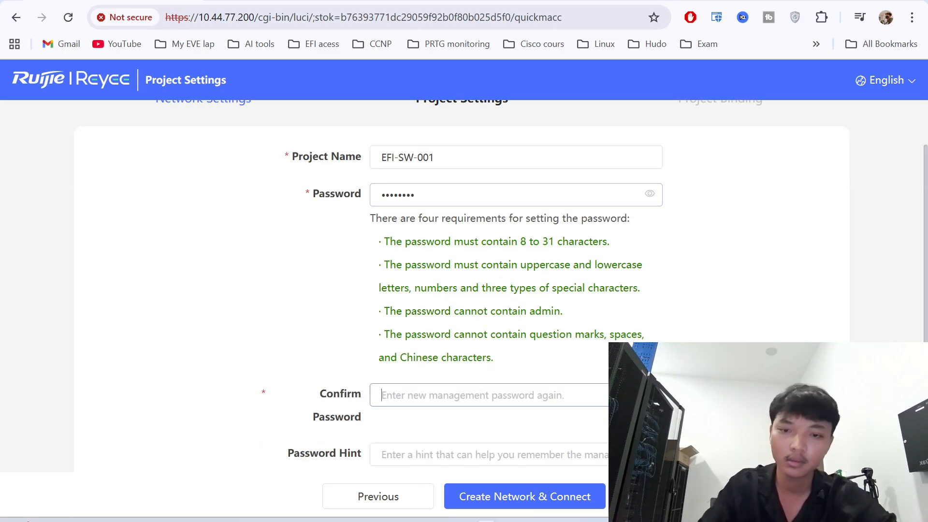
text(••••)
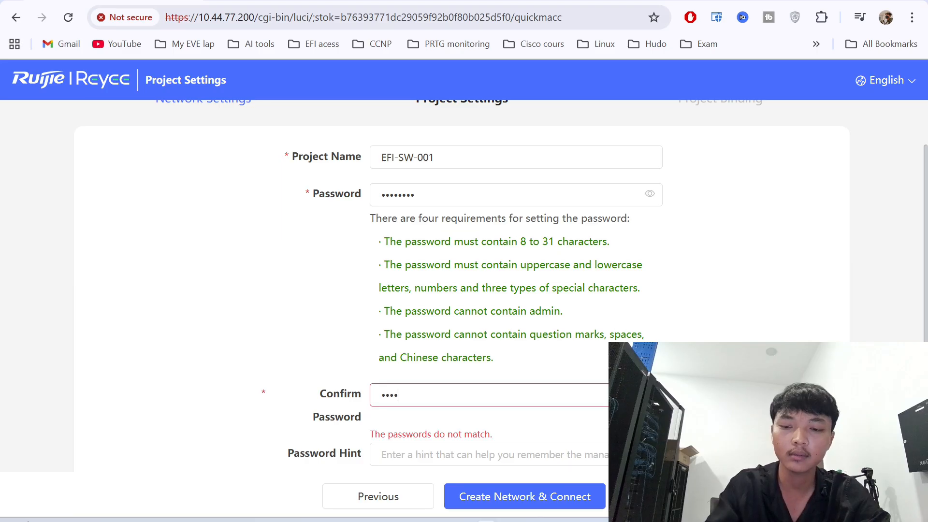
text(••••)
scroll(464, 261, down, 1)
key(Tab)
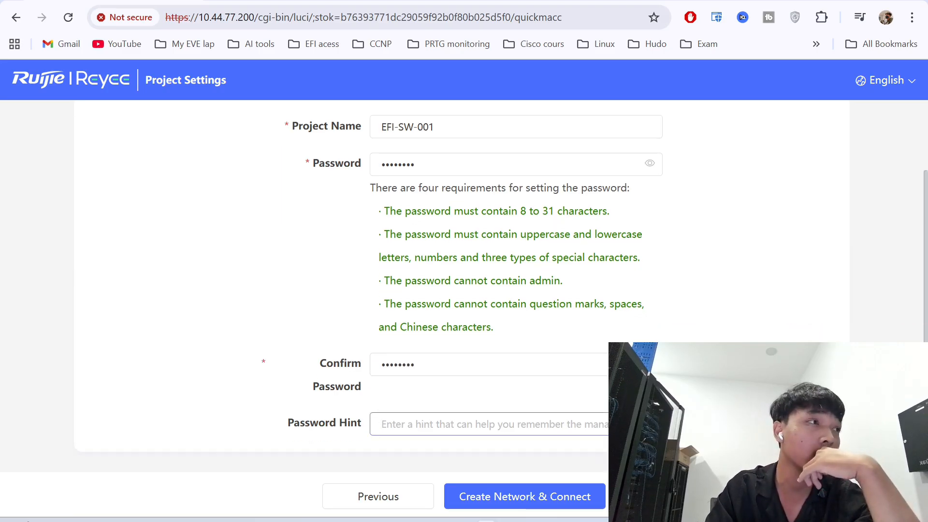
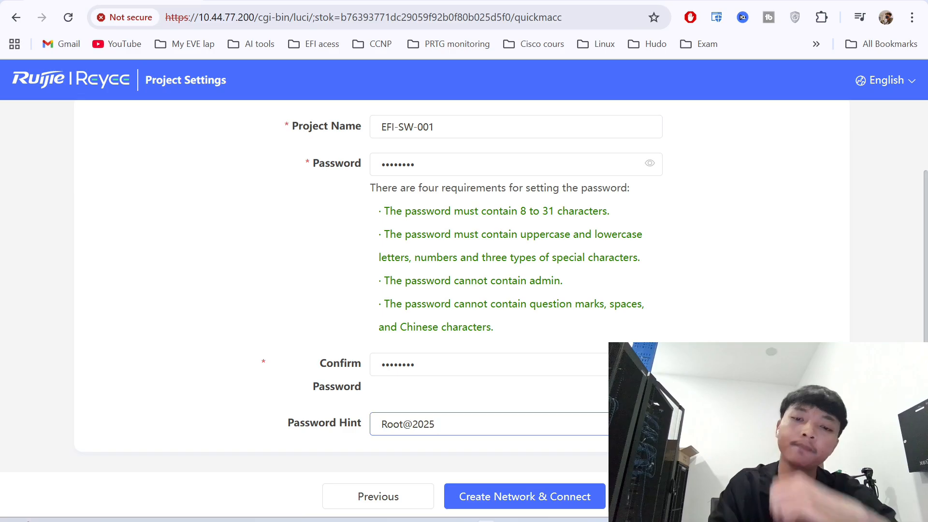
click(537, 507)
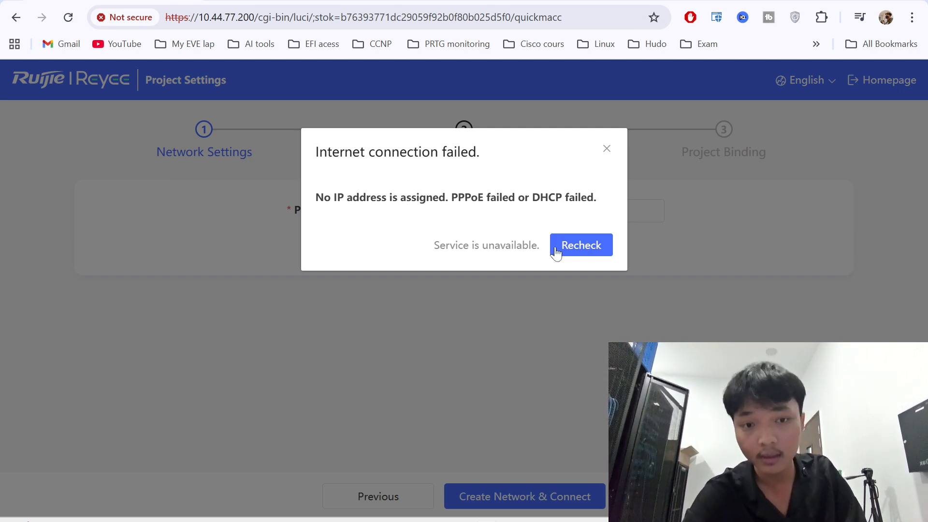
Recheck the internet connection from the 'Internet connection failed' dialog.
click(591, 246)
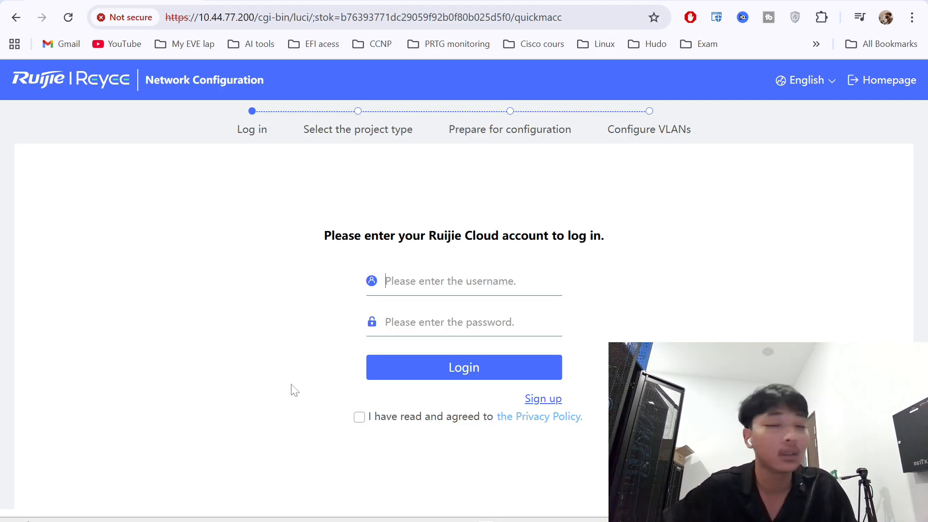
Skip the Ruijie Cloud login by going to the Homepage.
click(857, 84)
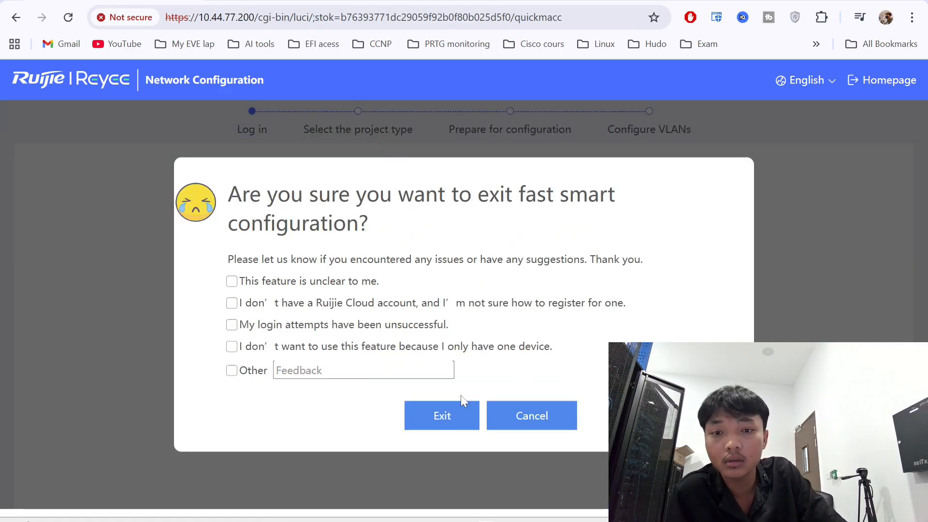
Confirm exiting fast smart configuration to reach the EFI-SW-001 homepage.
click(458, 428)
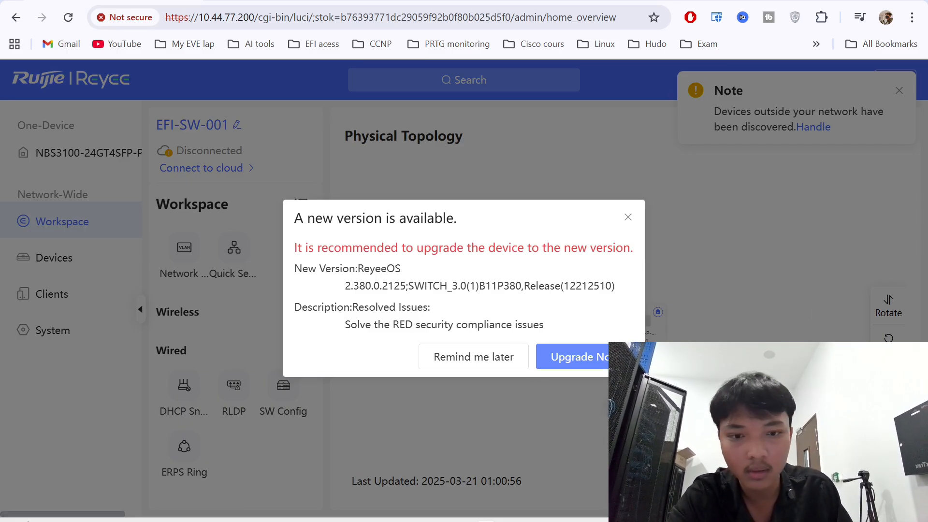
Postpone the firmware upgrade, close the discovered-devices note, and open the Devices list.
click(496, 352)
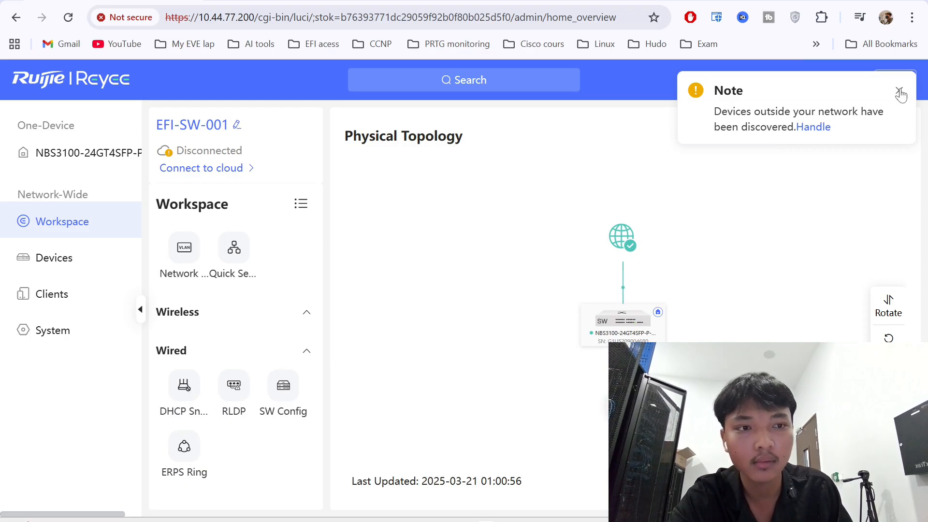
click(899, 91)
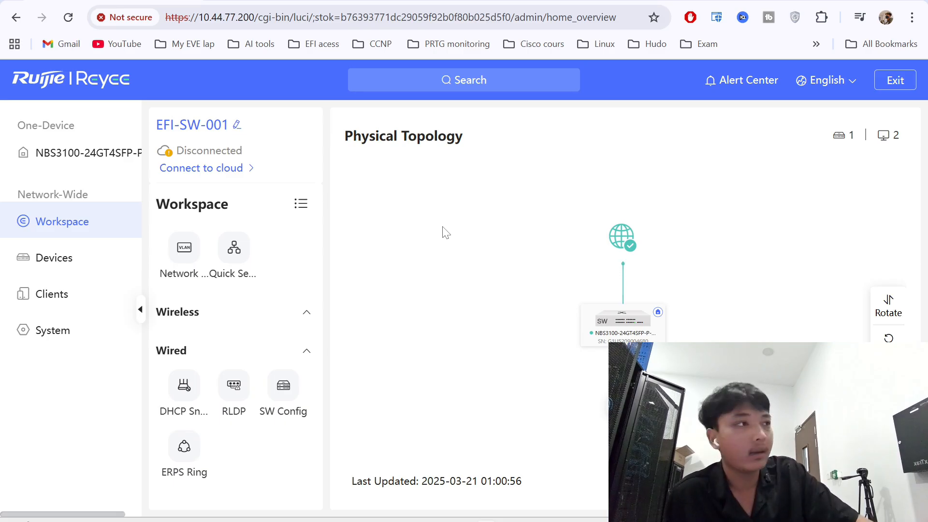
click(80, 261)
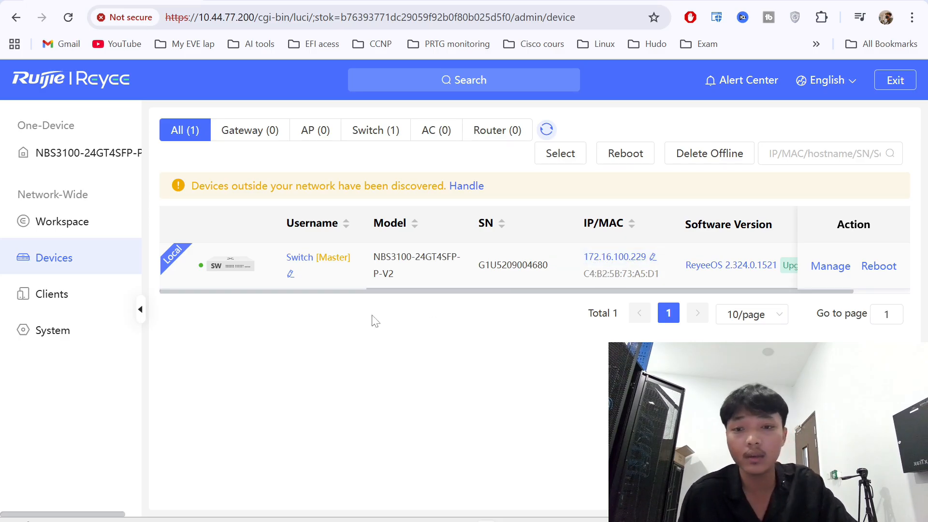
Select the switch's IP address 172.16.100.229 and open a new browser tab.
click(626, 259)
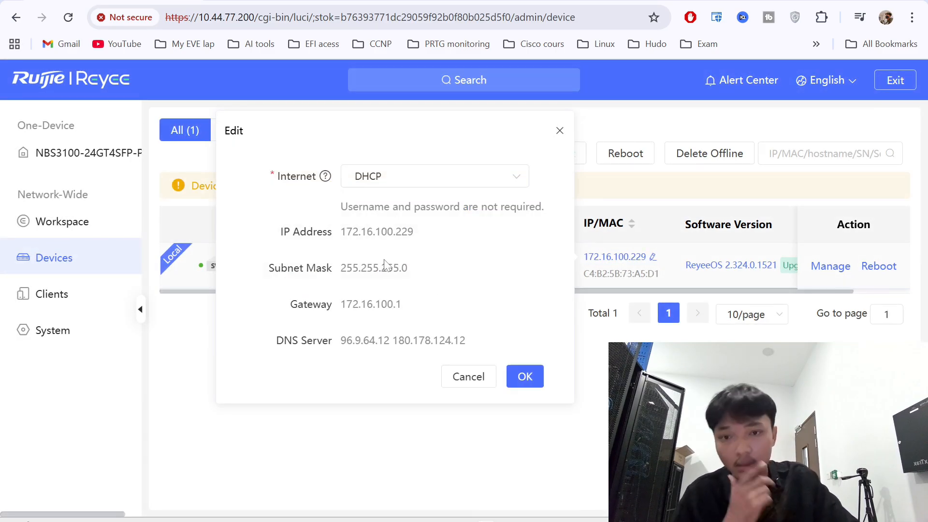
drag(414, 237, 332, 238)
key(ctrl+c)
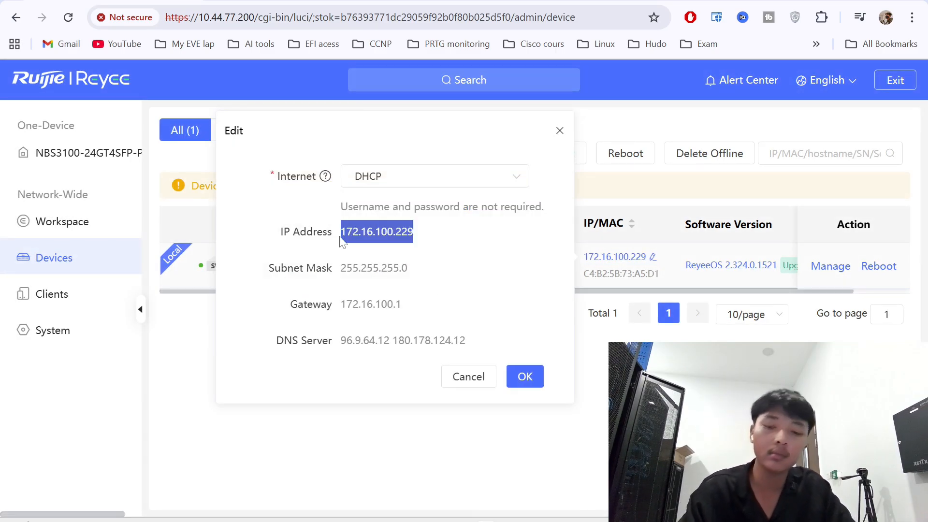
key(ctrl+t)
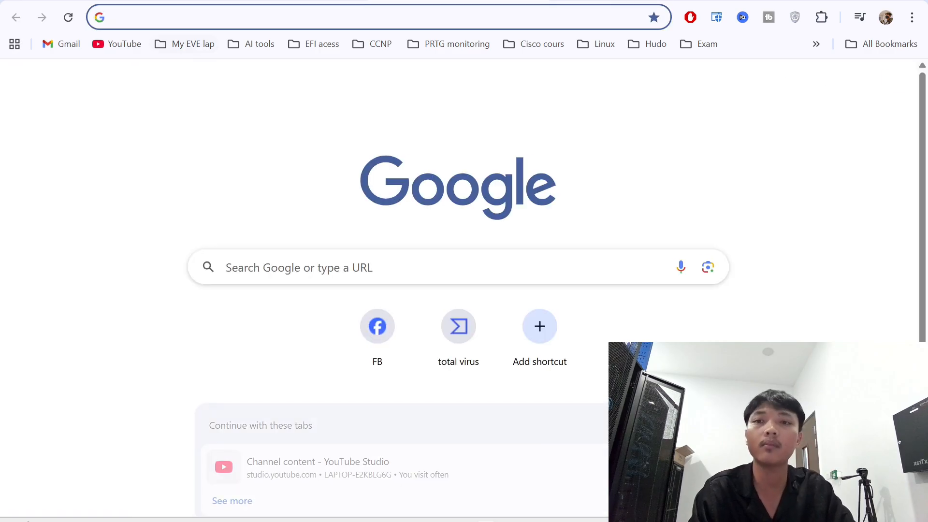
Browse to 172.16.100.229, bypass the certificate warning, and log in with the management password.
click(203, 17)
key(ctrl+v)
key(Return)
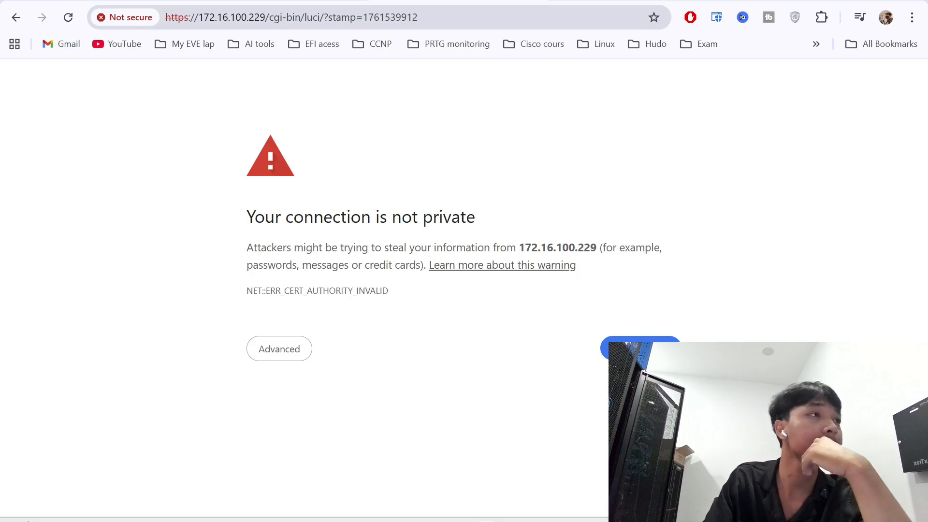
click(288, 357)
click(318, 464)
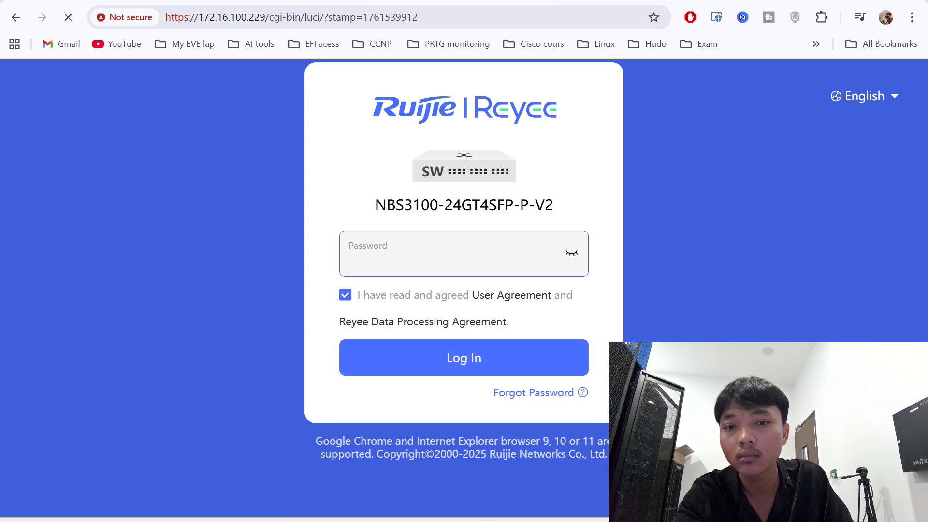
click(393, 261)
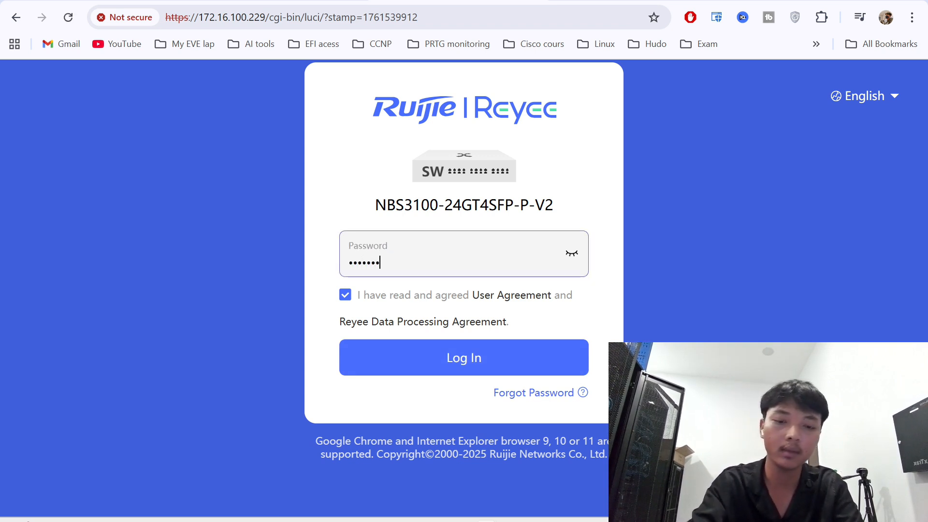
click(428, 367)
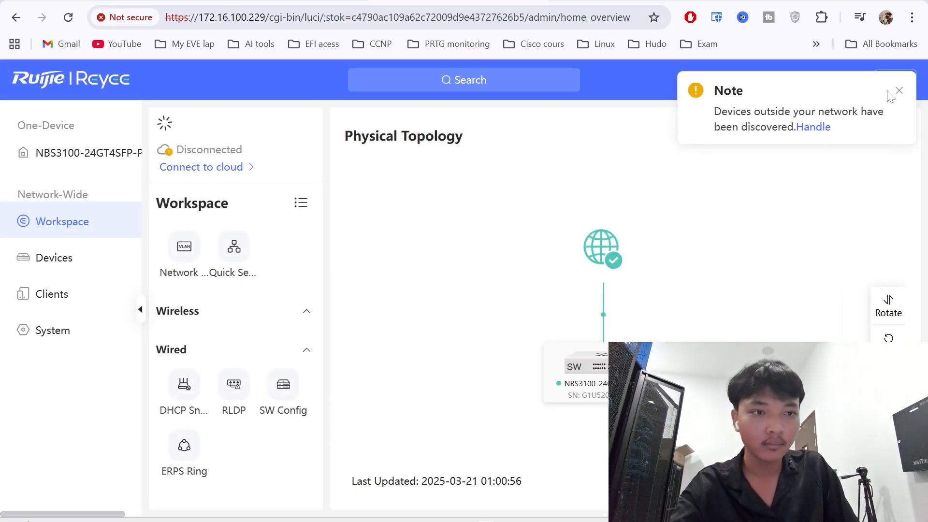
On the switch's own interface, postpone the upgrade, close the note, and show the managed devices list.
drag(895, 97, 366, 335)
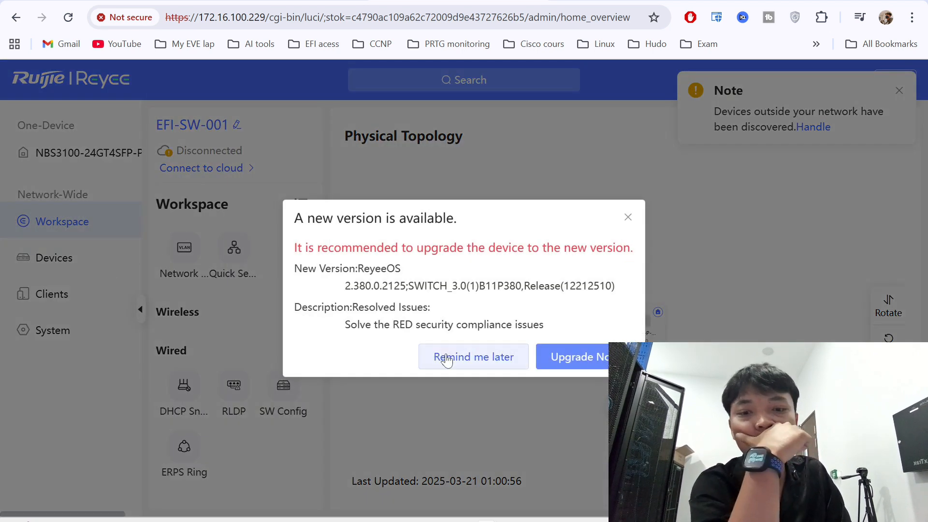
click(467, 363)
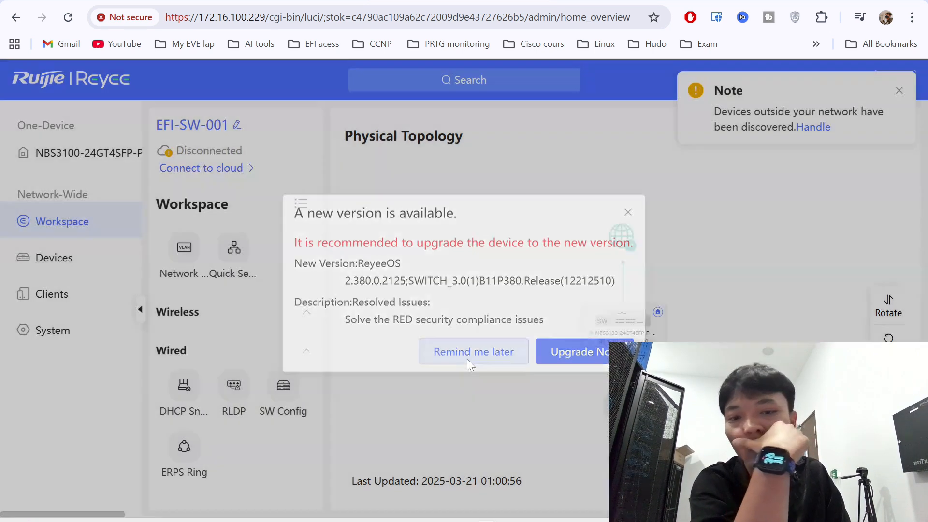
click(899, 91)
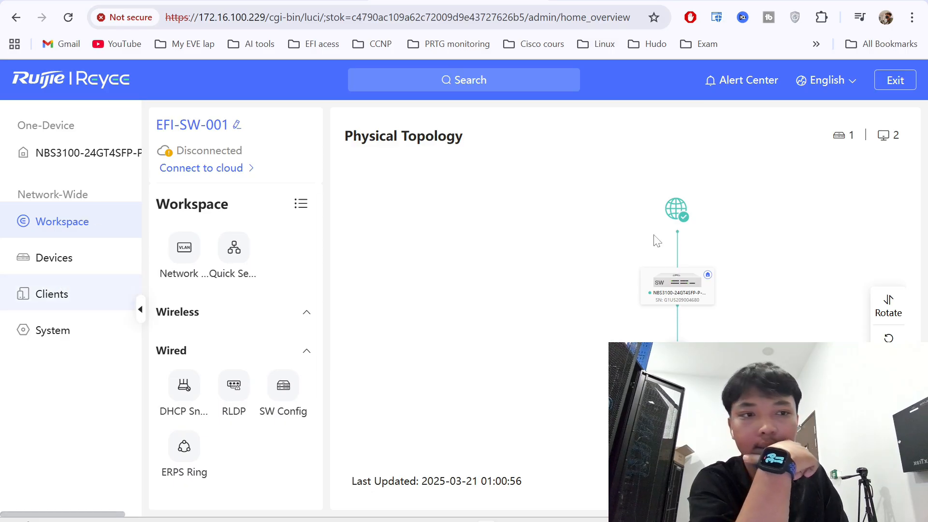
scroll(650, 241, down, 1)
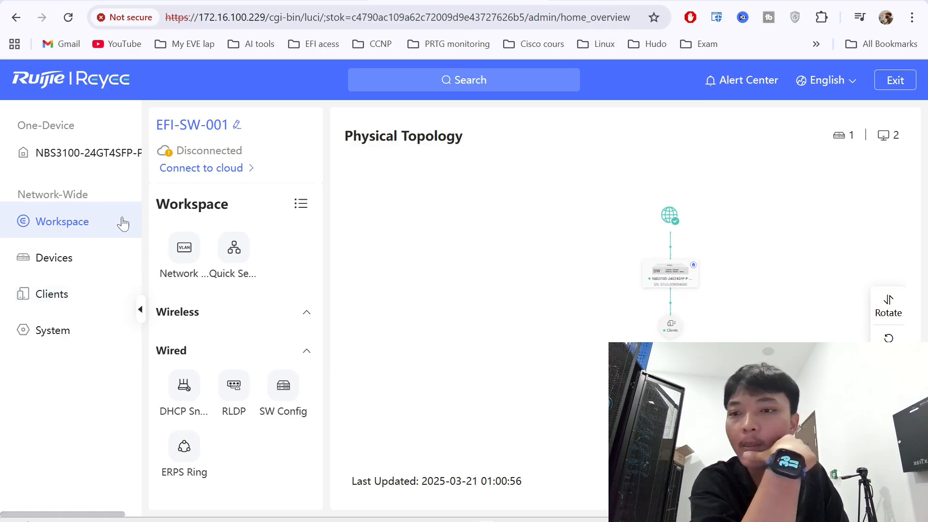
click(81, 259)
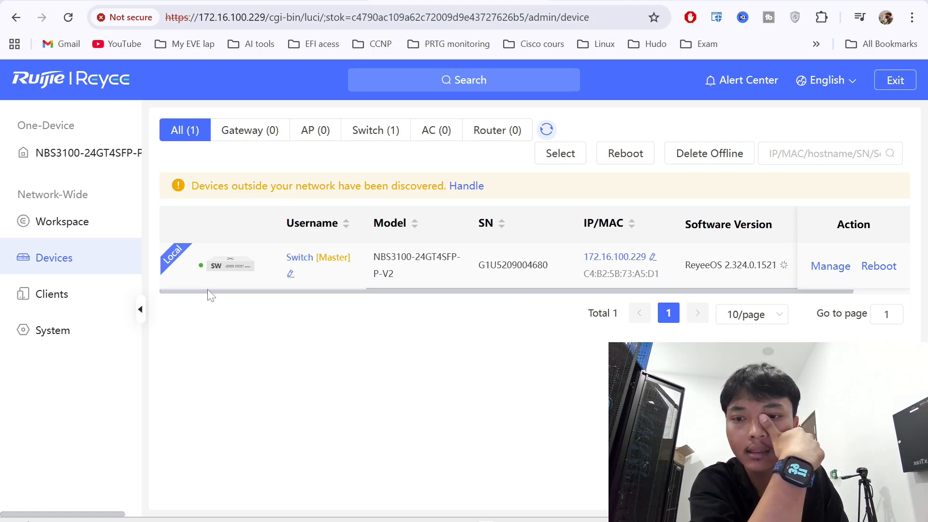
Open the NBS3100 switch's device page and review PoE usage (0% of 370 W) and port status.
click(259, 271)
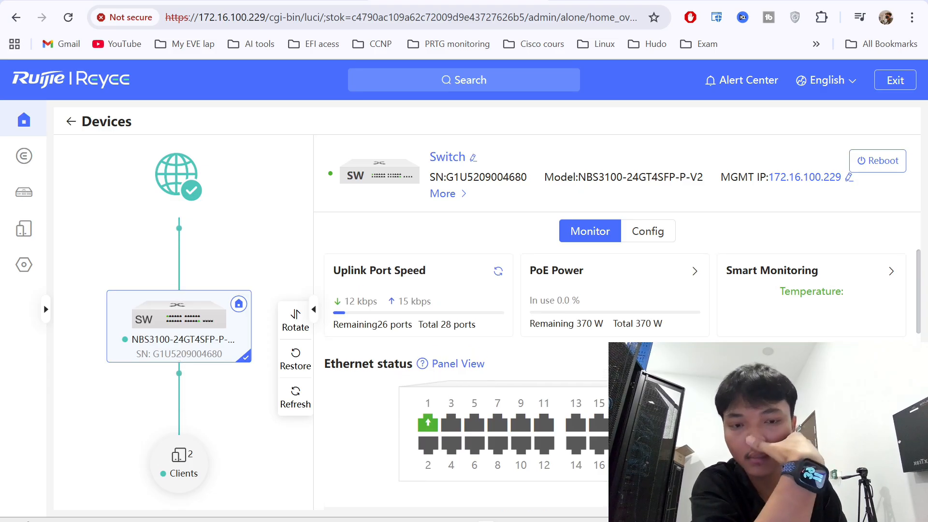
scroll(696, 317, down, 3)
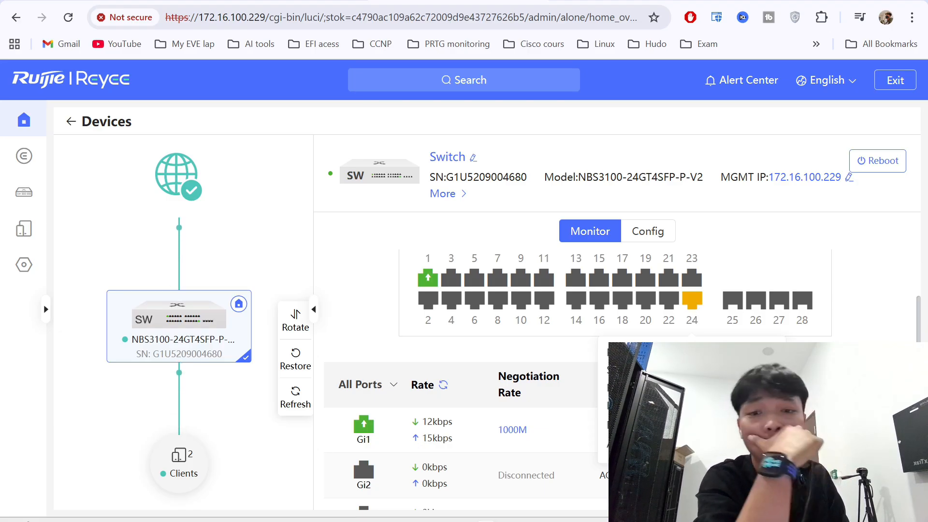
mouse_move(425, 286)
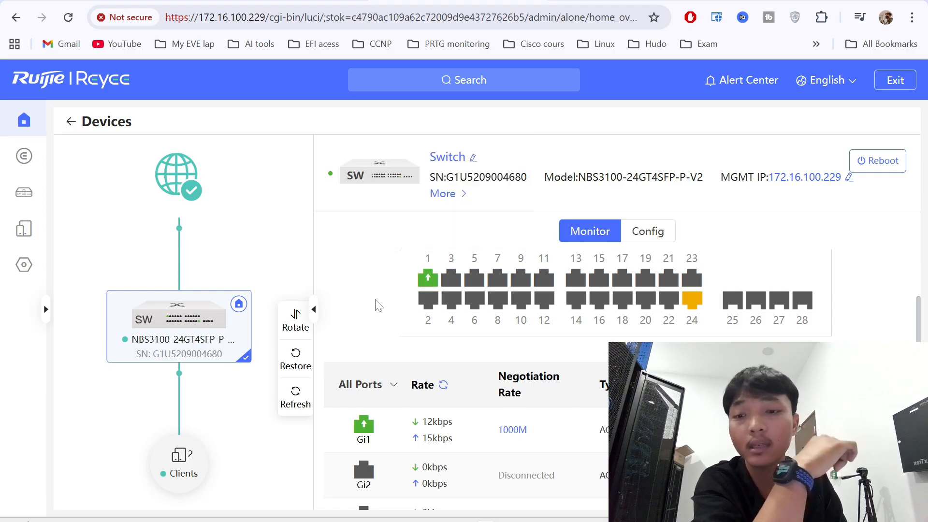
scroll(371, 368, up, 2)
scroll(370, 366, up, 2)
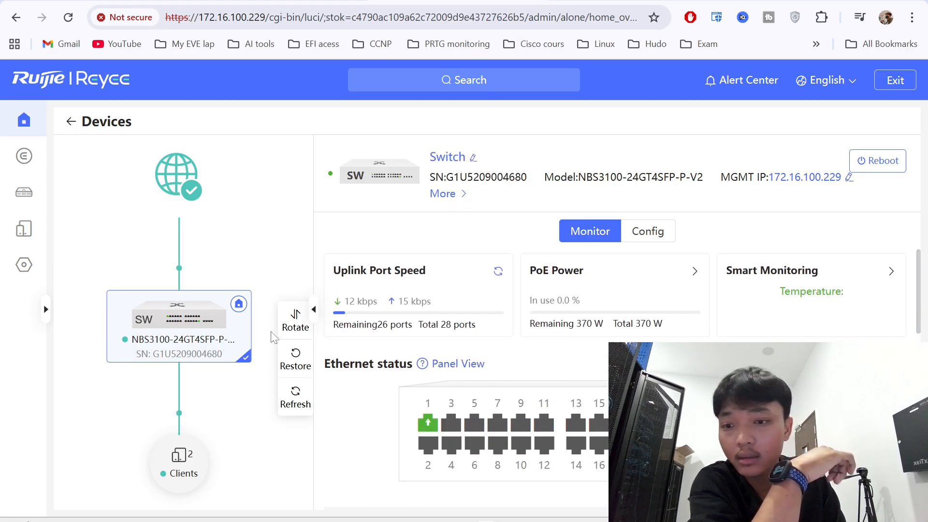
scroll(290, 257, up, 3)
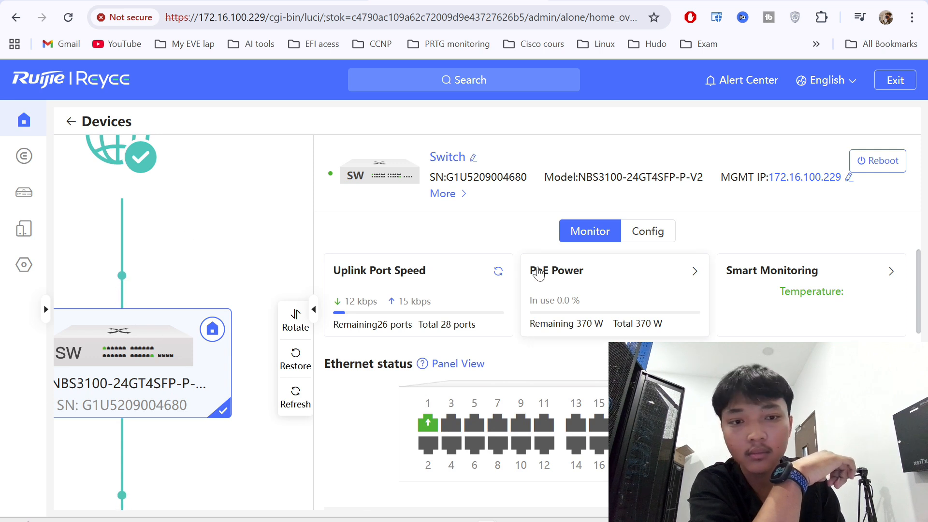
scroll(265, 271, down, 3)
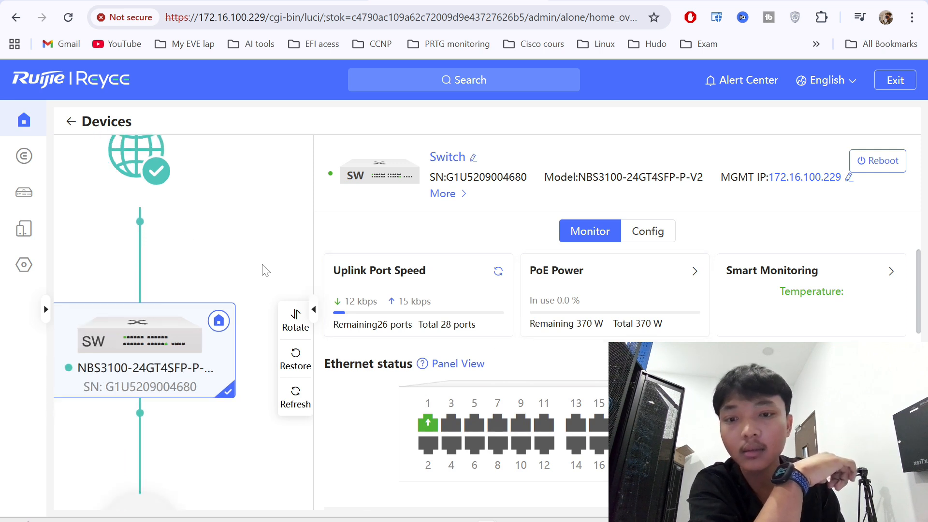
scroll(409, 334, down, 10)
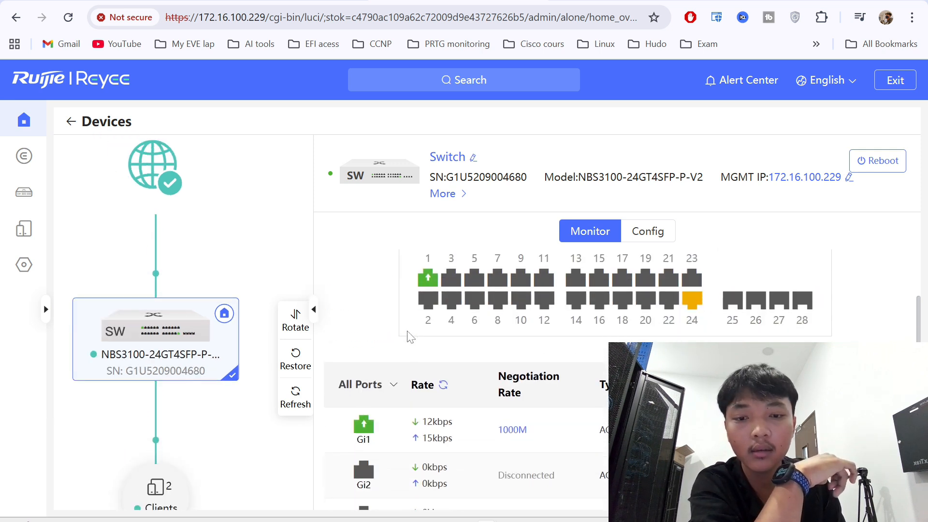
scroll(408, 360, up, 10)
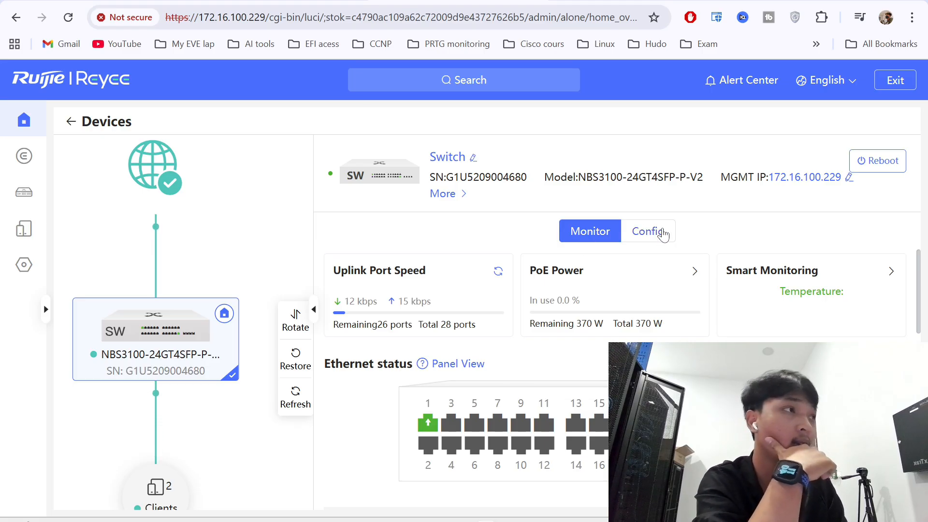
Show the switch's Config home with Basic Info: ReyeeOS 2.324.0.1521 and device name Ruijie.
click(647, 231)
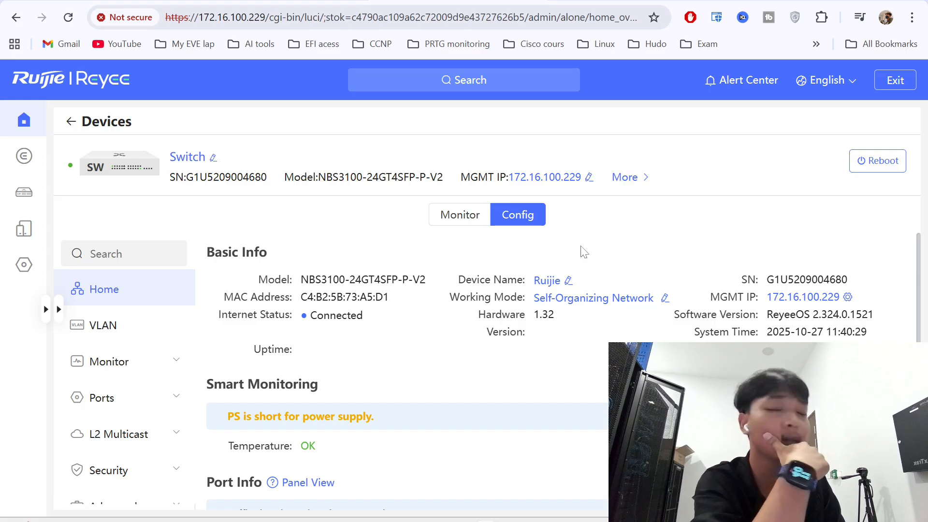
scroll(515, 269, down, 2)
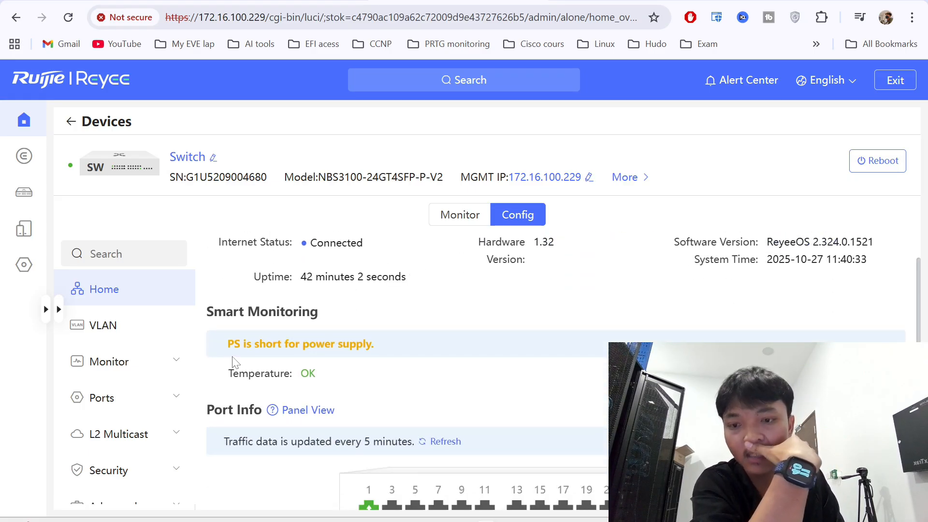
scroll(515, 269, up, 2)
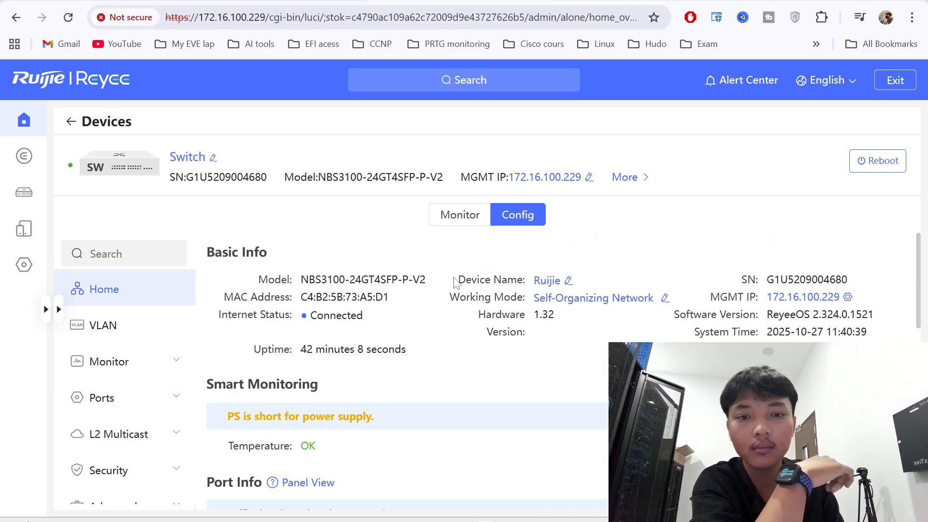
Replace the hostname Ruijie with EFI-SW-001, correcting the lowercase i, and confirm it.
click(568, 280)
key(ctrl+a)
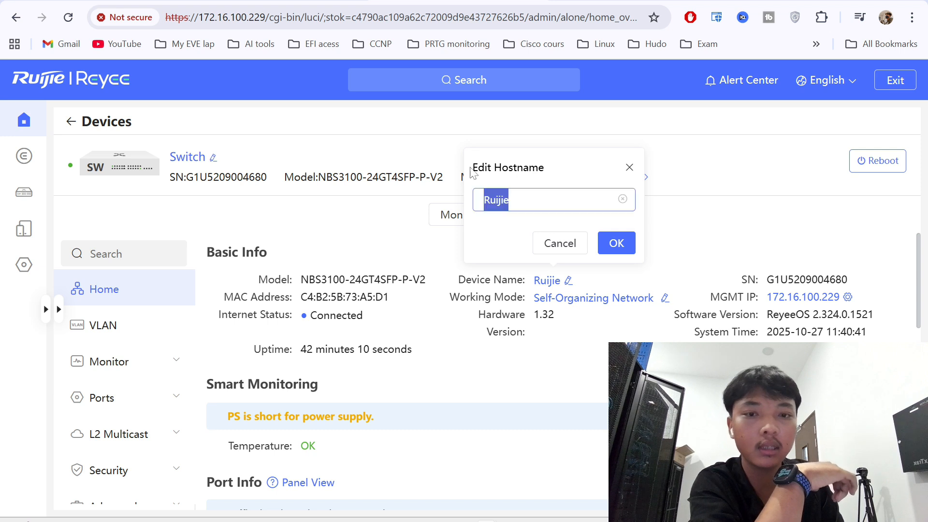
key(BackSpace)
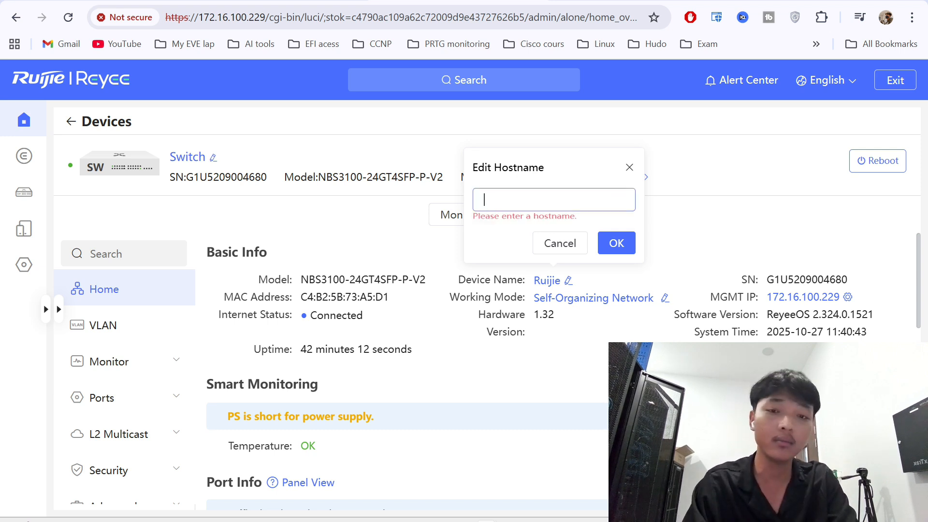
text(EFi)
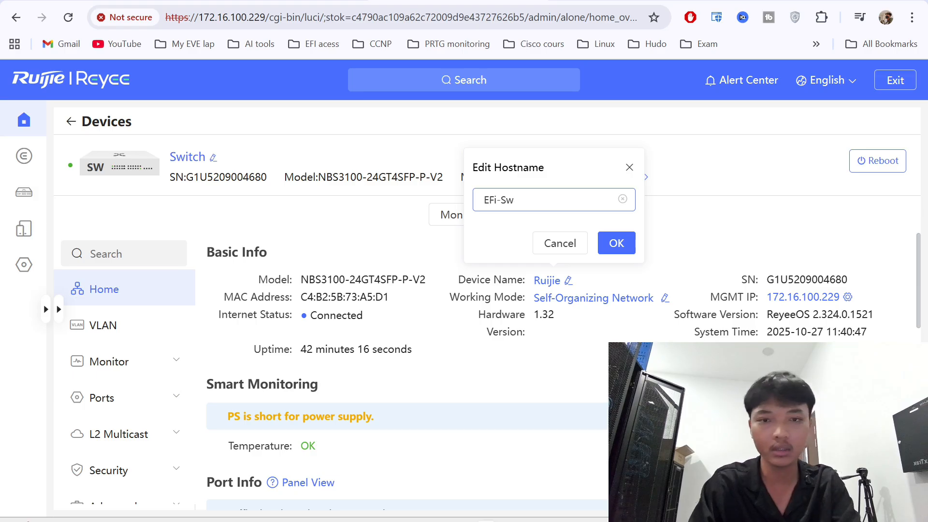
text(-SW-001)
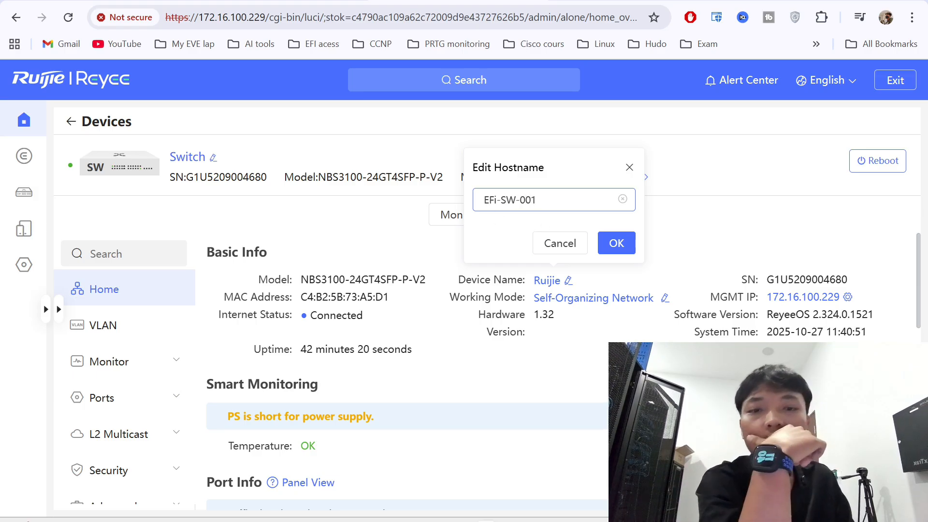
key(BackSpace)
text(I)
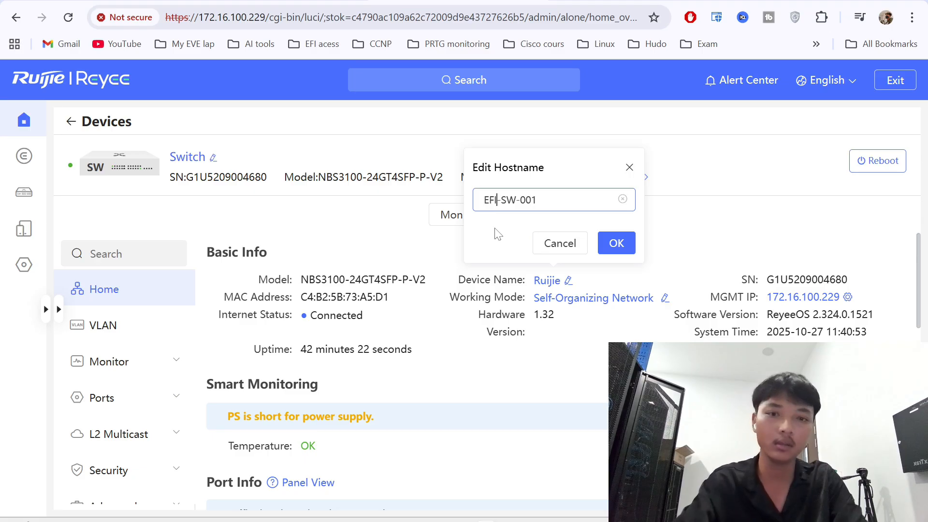
click(615, 243)
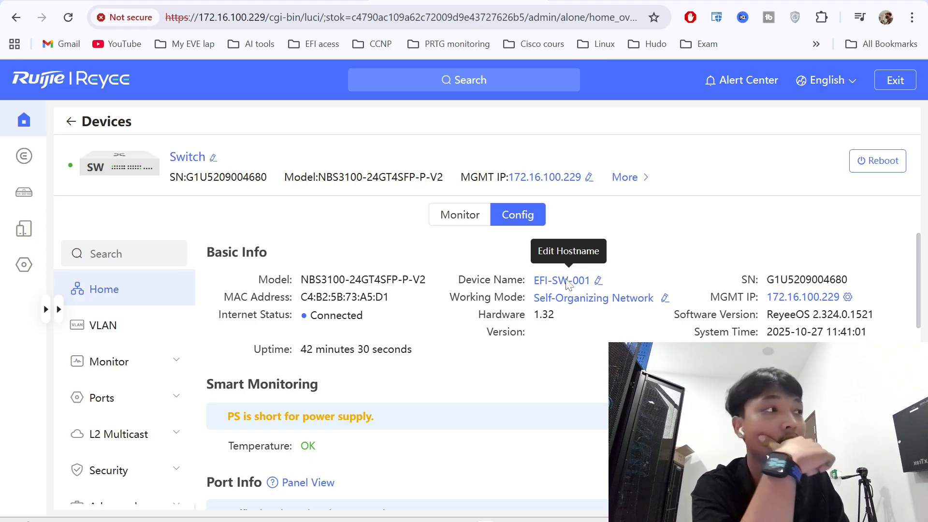
Switch management addressing from DHCP to Static IP, keeping 172.16.100.229/255.255.255.0 and gateway 172.16.100.1, and save.
click(825, 302)
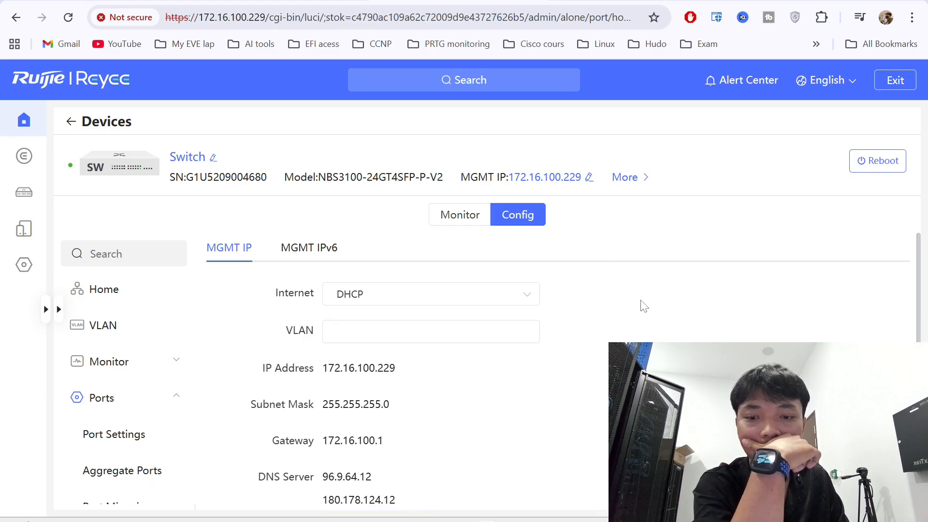
scroll(716, 301, down, 2)
scroll(734, 294, up, 2)
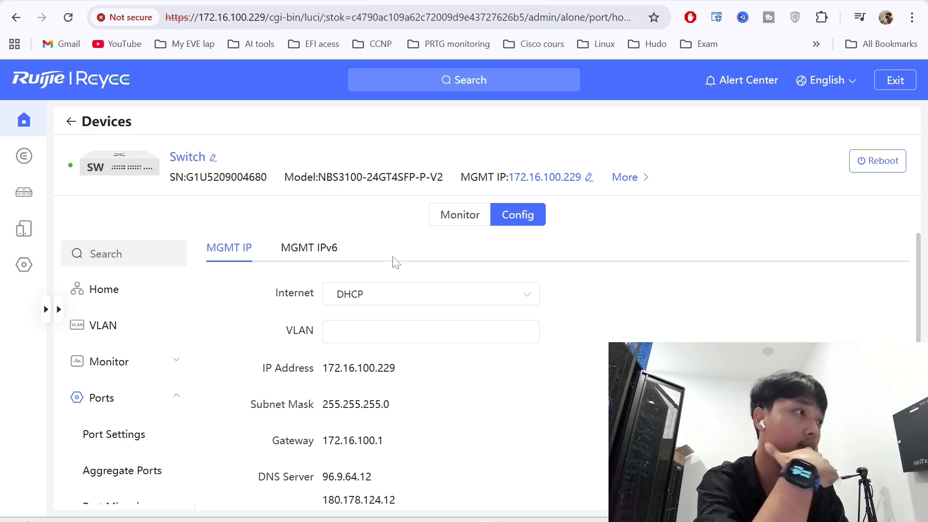
click(404, 295)
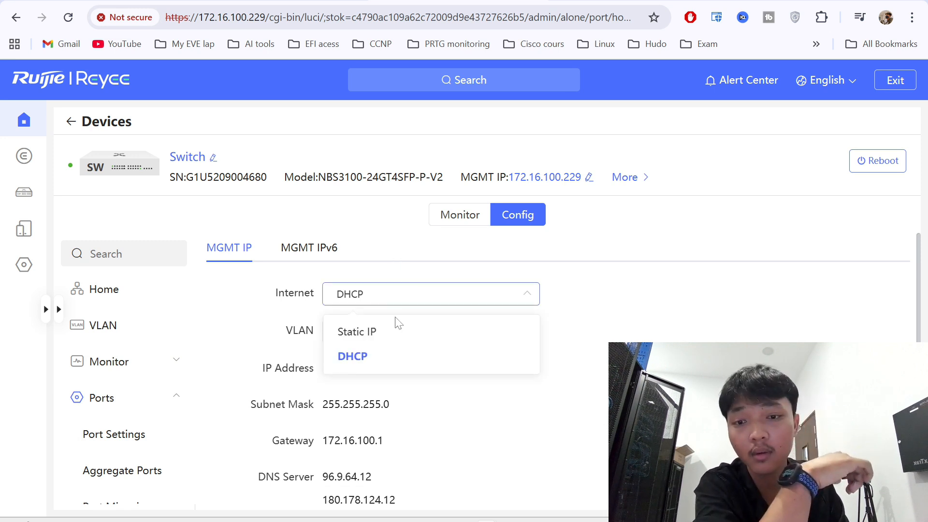
click(379, 331)
scroll(582, 280, down, 1)
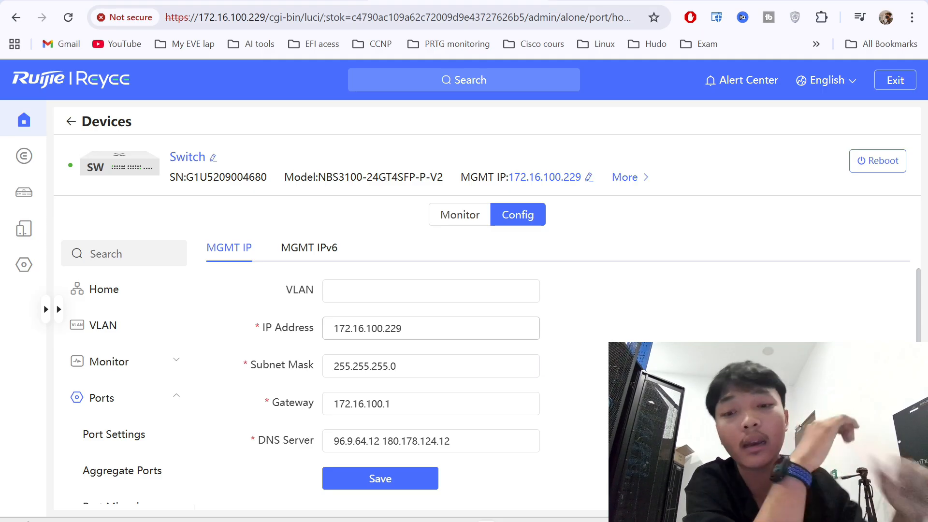
click(379, 479)
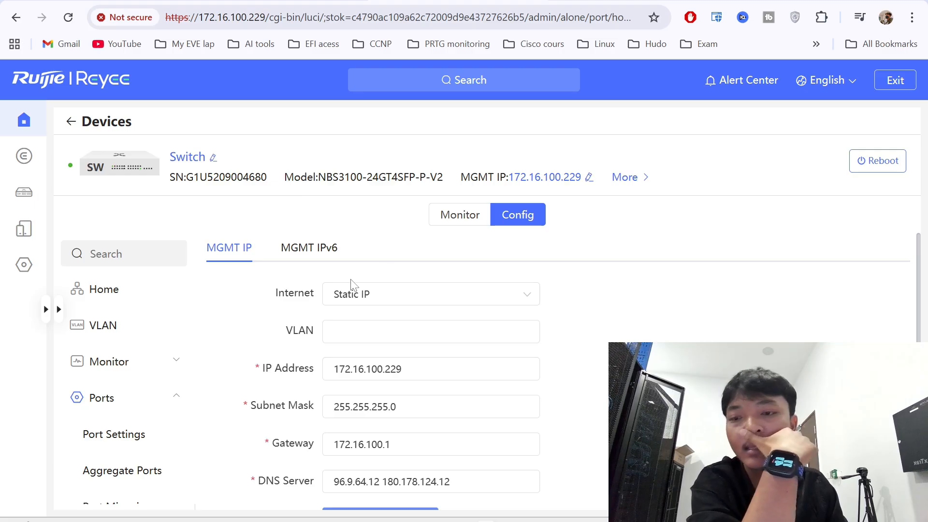
scroll(422, 348, down, 1)
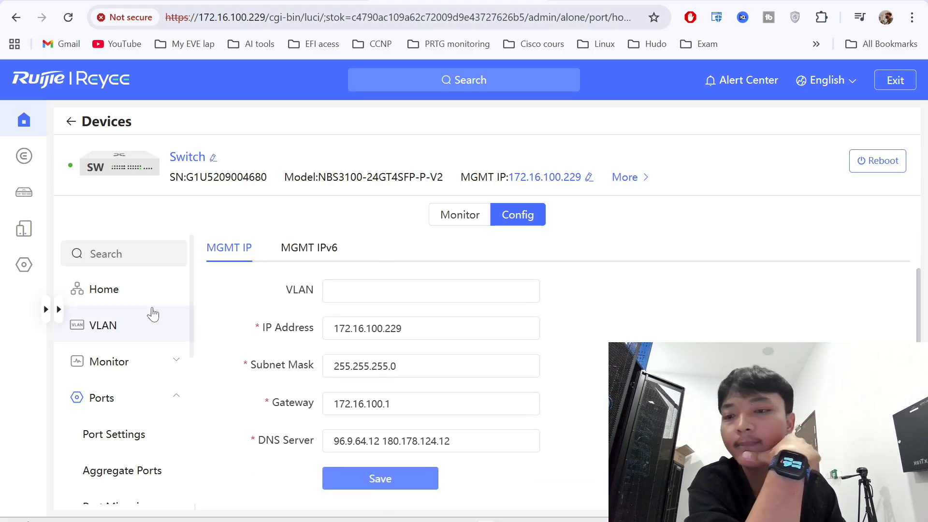
Go to Config Home and review Basic Info, Smart Monitoring and Port Info showing EFI-SW-001.
click(122, 296)
scroll(442, 326, down, 3)
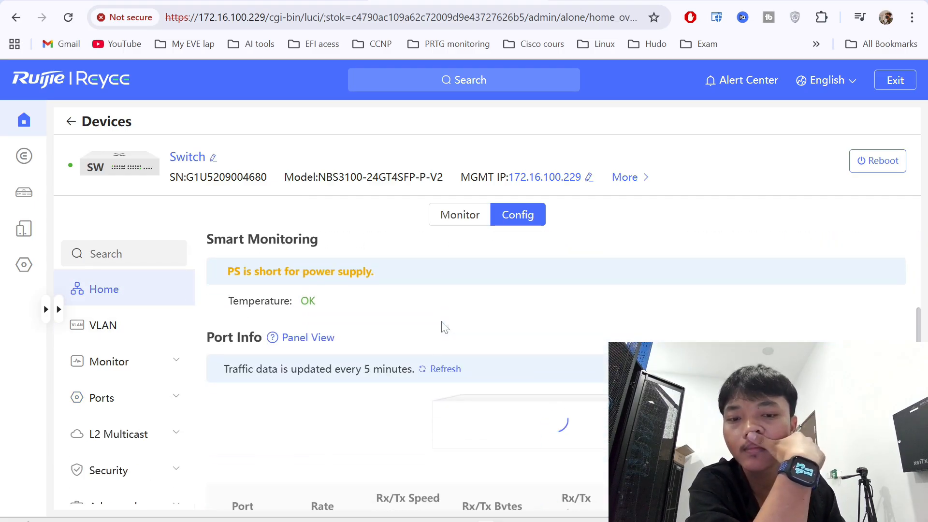
scroll(445, 327, down, 2)
scroll(445, 328, up, 4)
scroll(444, 327, down, 4)
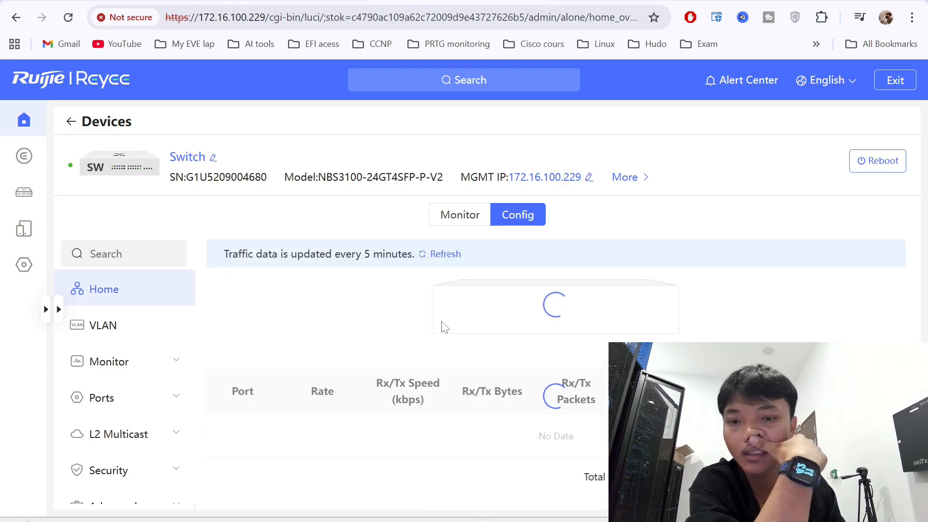
scroll(76, 387, down, 3)
scroll(76, 389, up, 3)
scroll(493, 325, down, 2)
scroll(493, 329, down, 2)
scroll(496, 319, up, 5)
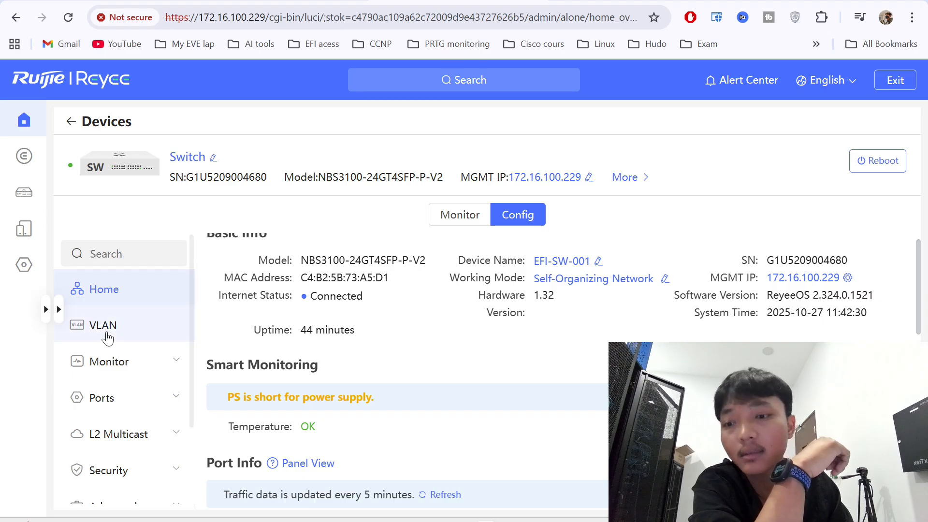
scroll(208, 276, down, 2)
scroll(142, 309, down, 3)
scroll(142, 319, up, 3)
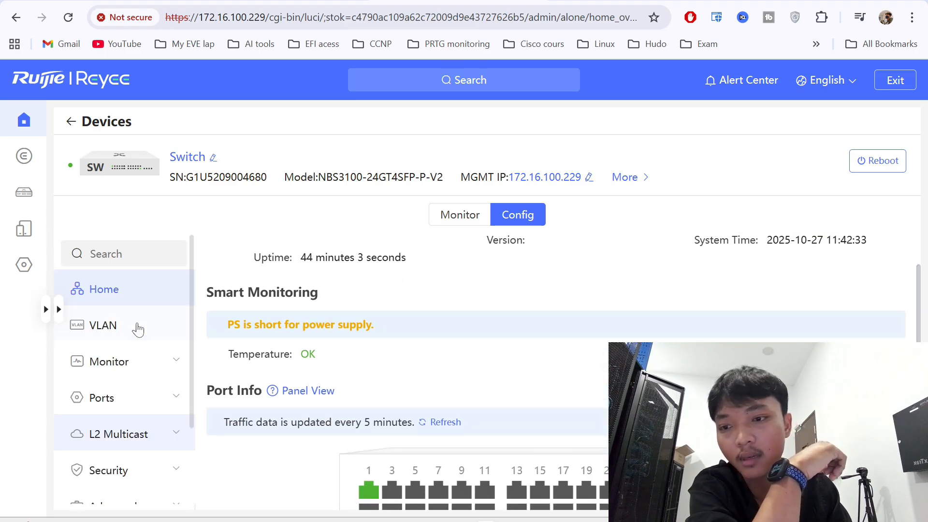
Open the VLAN page and review the VLAN List and Port List, showing only VLAN 1.
click(111, 333)
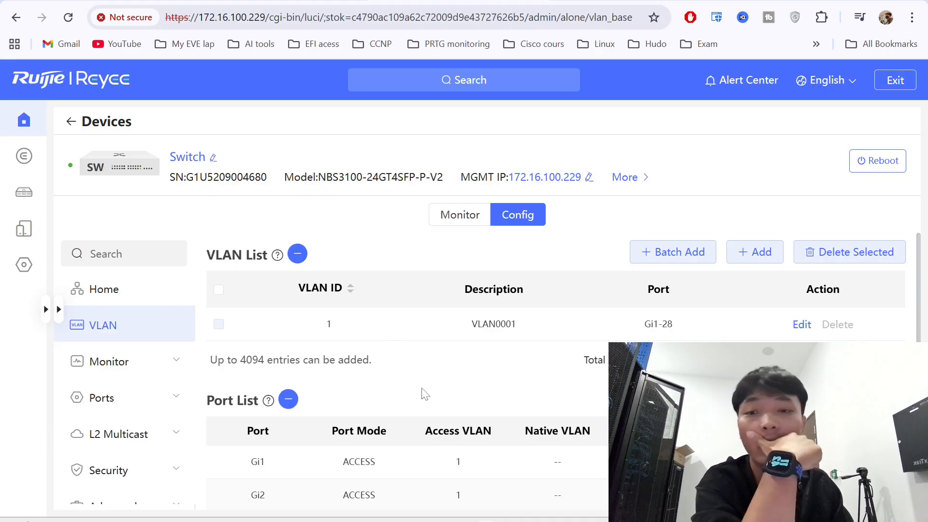
scroll(423, 387, down, 5)
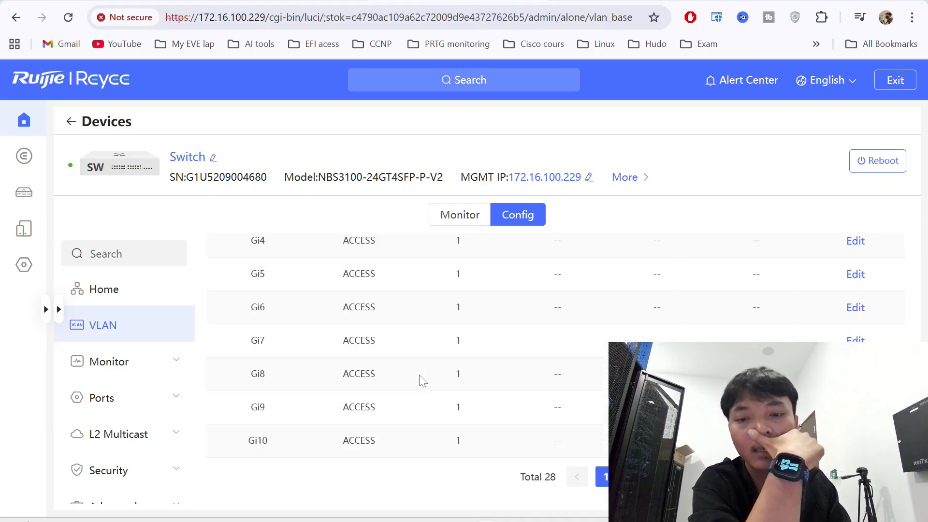
scroll(423, 381, up, 5)
scroll(449, 393, down, 2)
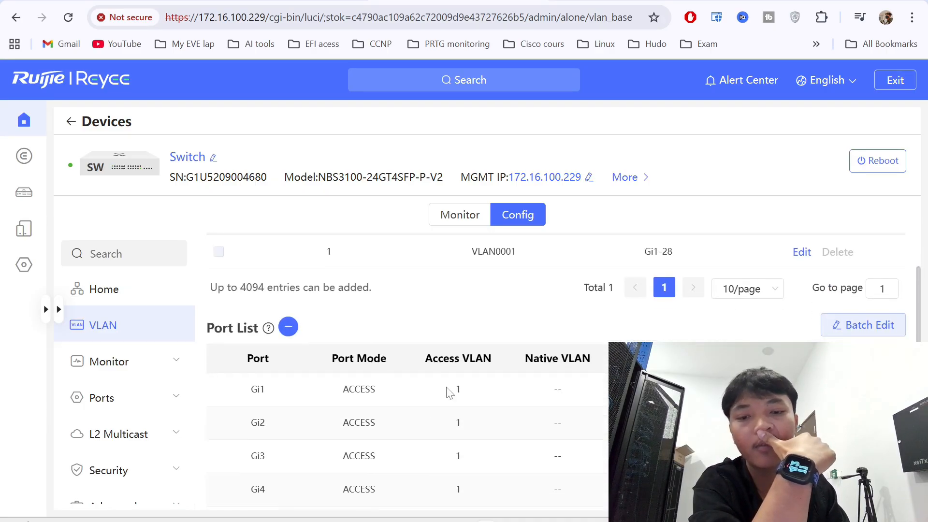
scroll(471, 373, up, 2)
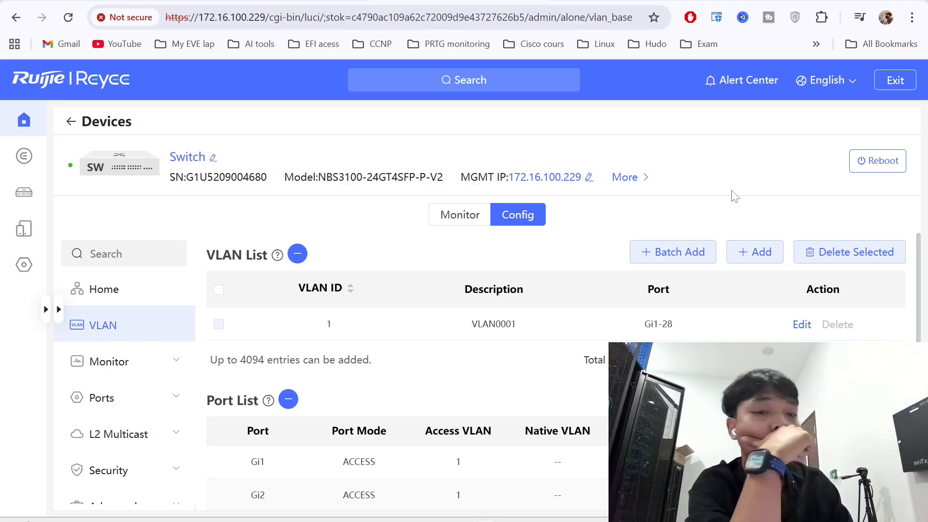
scroll(680, 270, down, 2)
scroll(725, 273, up, 2)
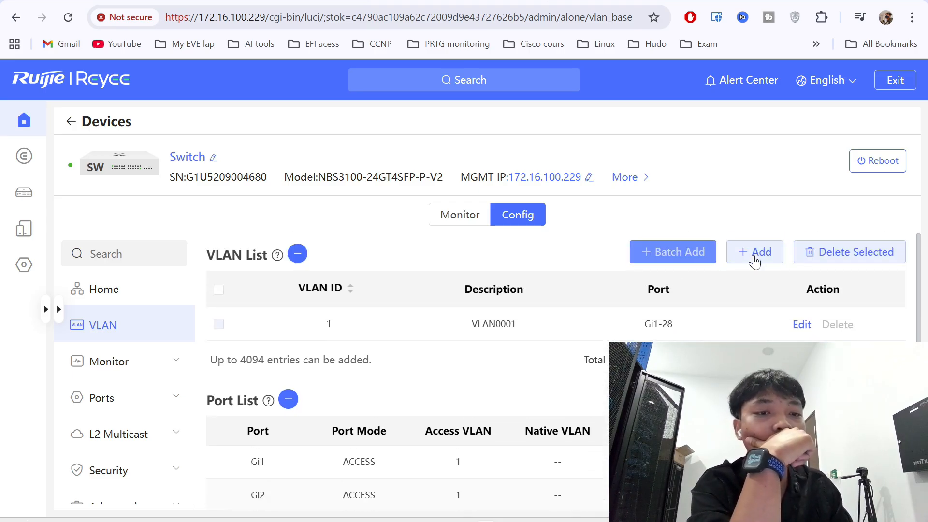
Bring up the Add VLAN form, cancel it, and bring it up again.
click(764, 258)
click(370, 194)
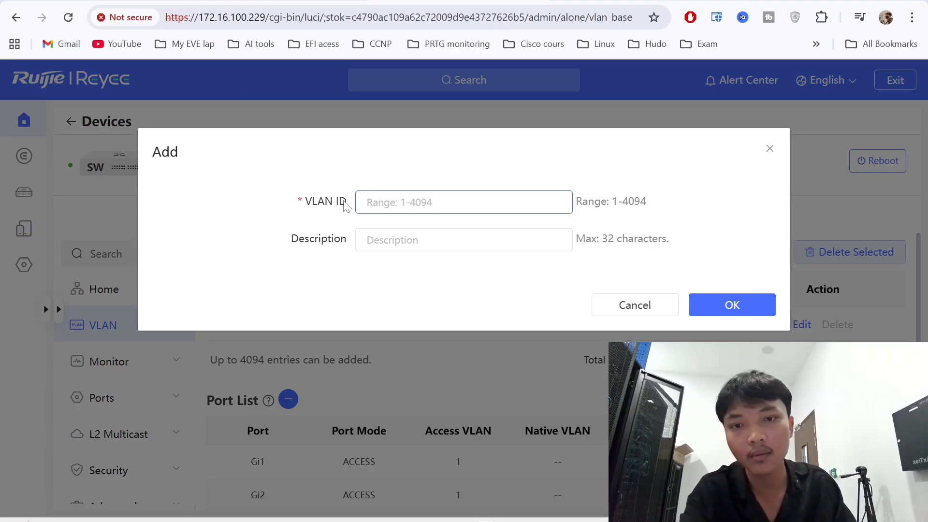
click(648, 302)
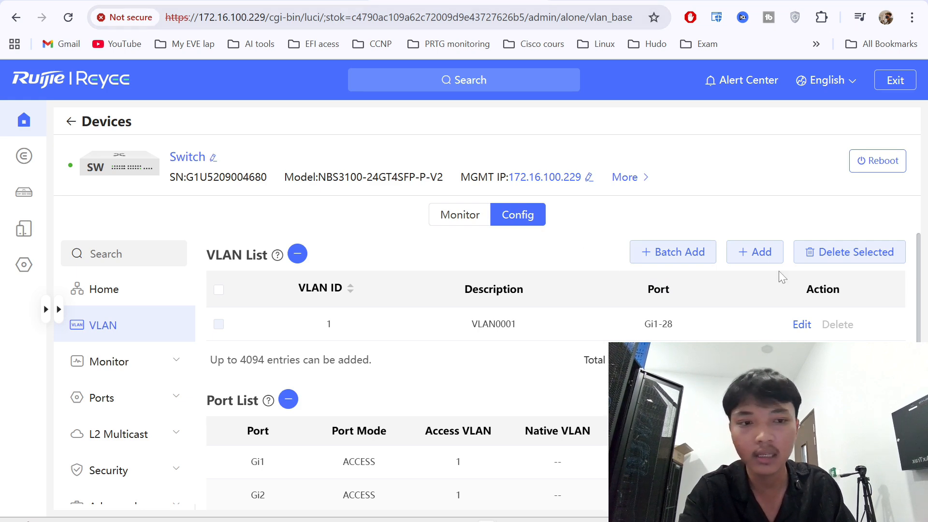
click(762, 253)
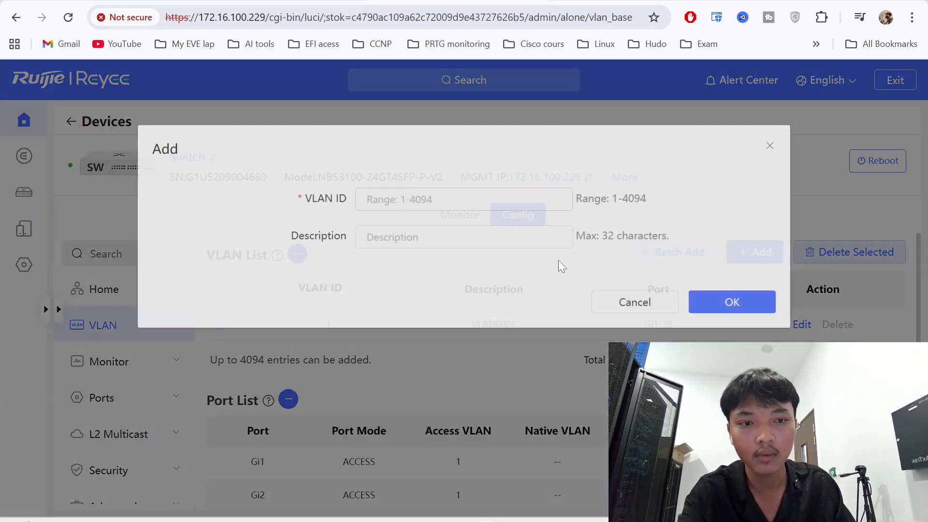
Enter VLAN ID 100 with description MGMT in the Add VLAN form and confirm.
click(405, 205)
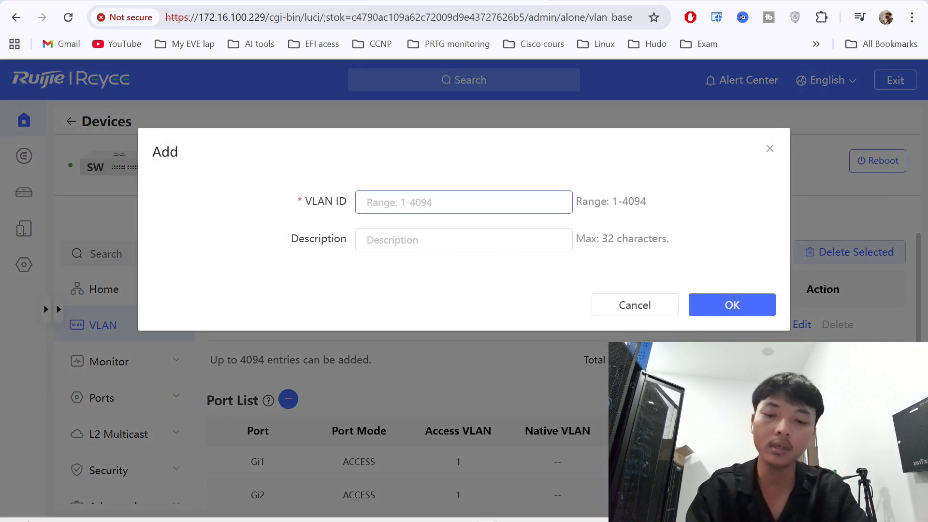
text(v)
key(BackSpace)
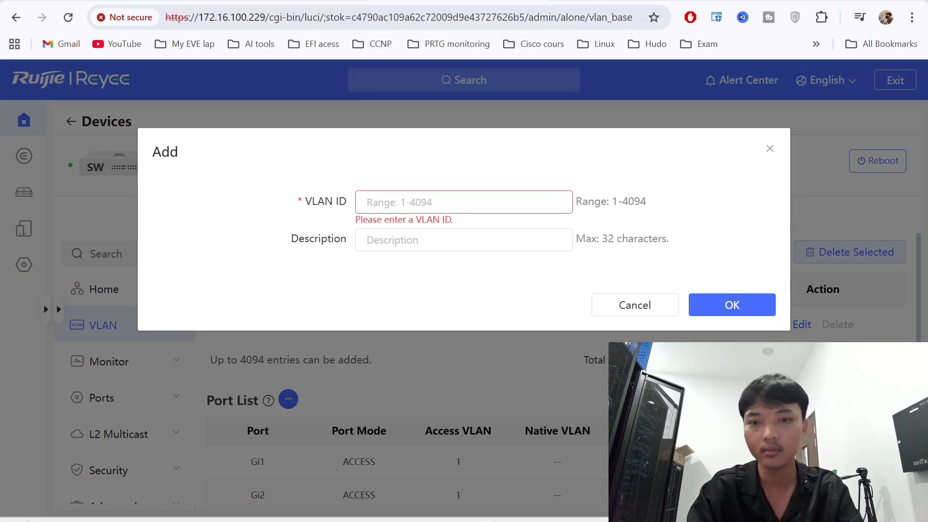
text(100)
click(408, 246)
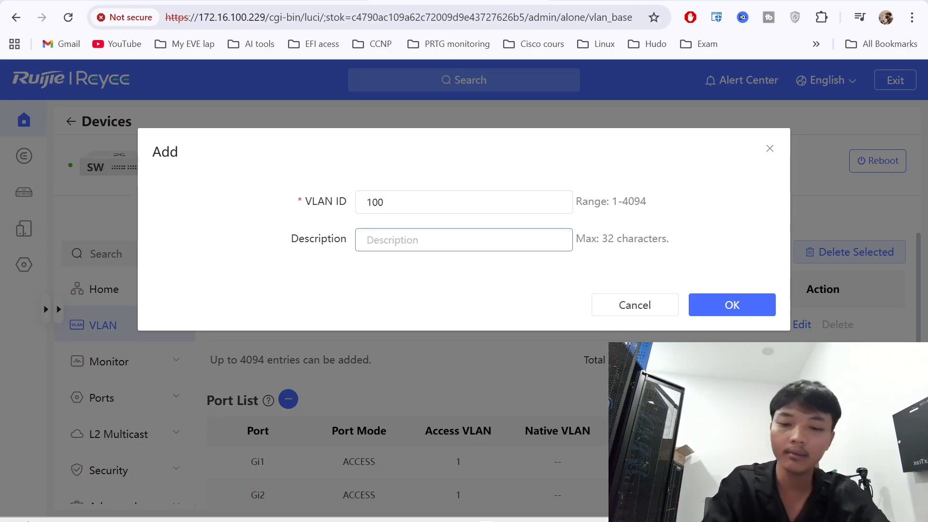
text(MGMT)
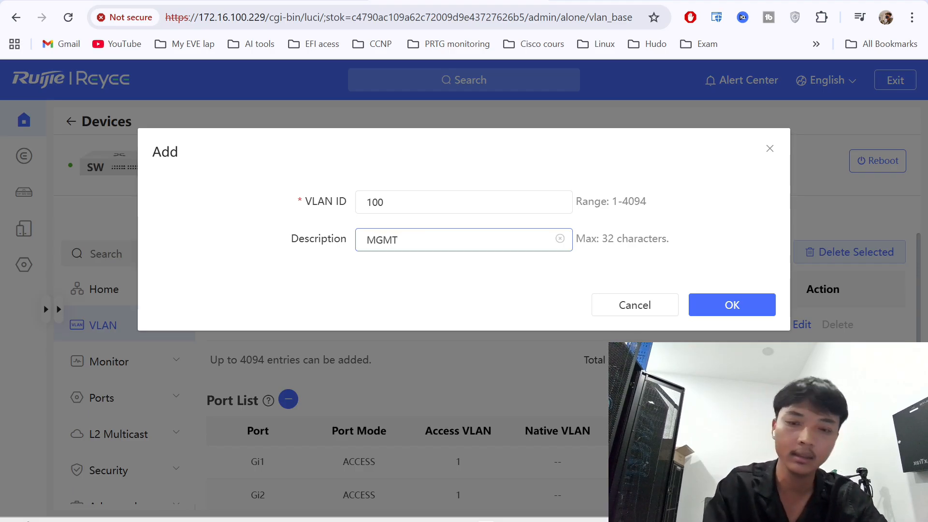
click(770, 309)
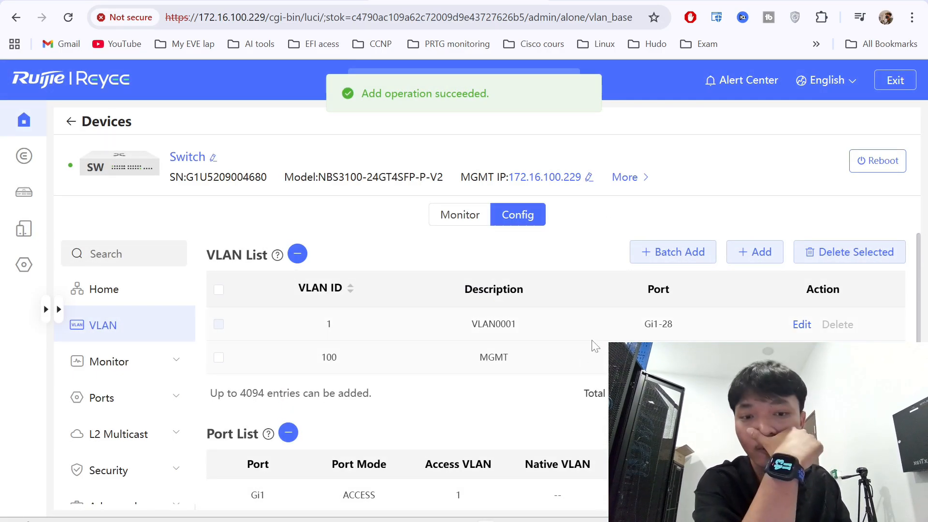
Add VLAN 110 with description CCTV.
click(764, 252)
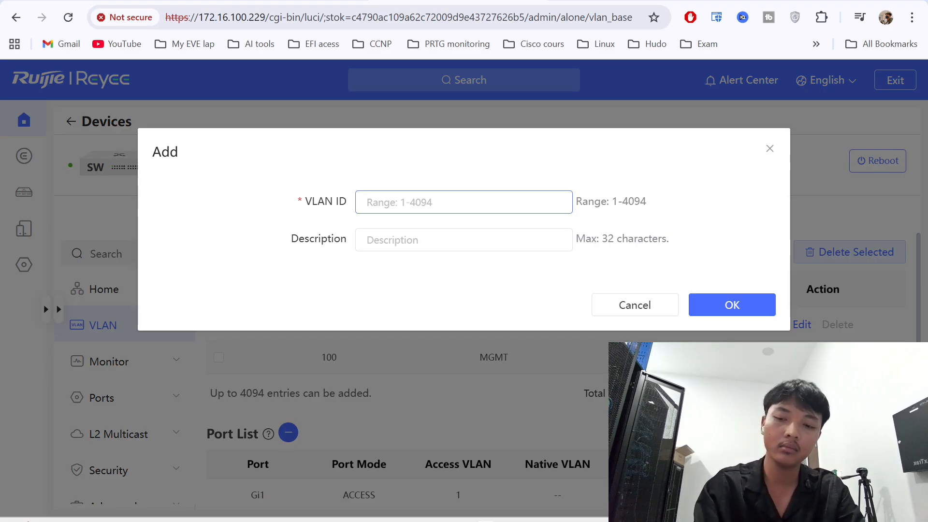
click(368, 202)
text(!1)
key(BackSpace)
key(BackSpace)
text(100)
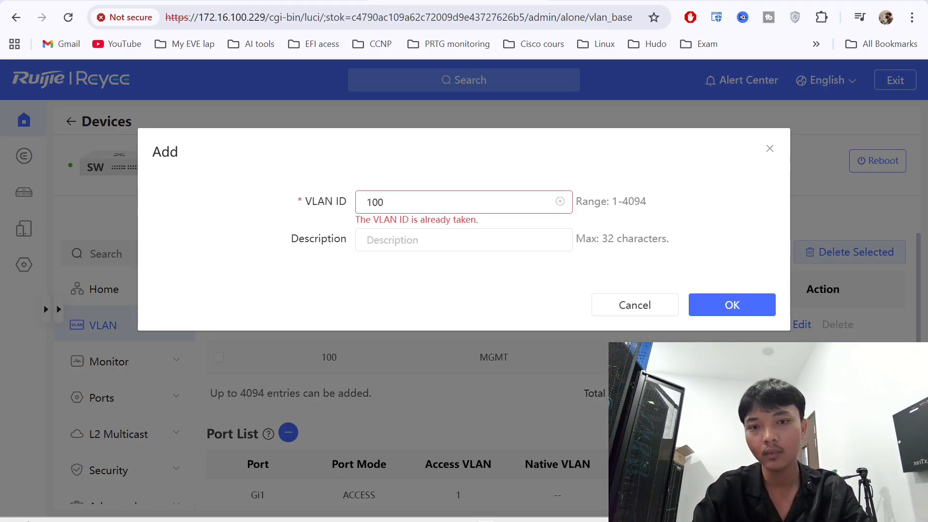
key(BackSpace)
key(BackSpace)
text(10)
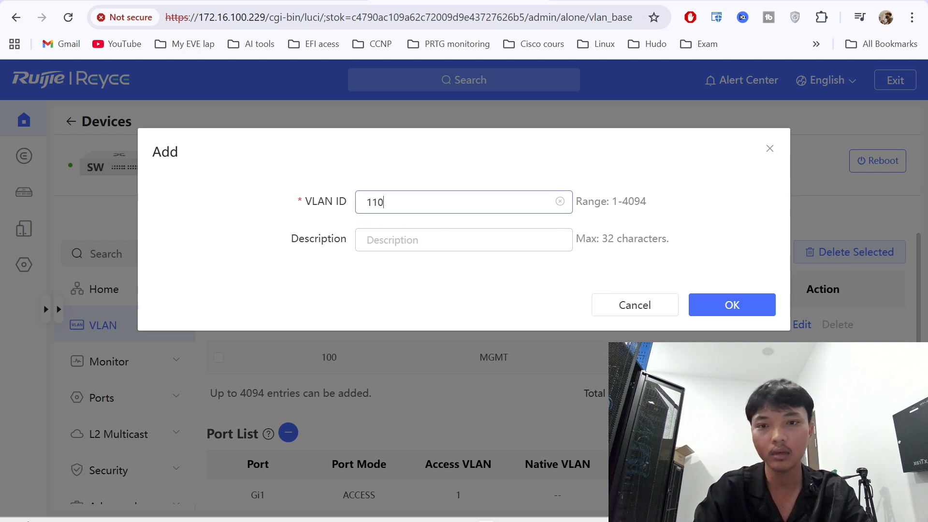
click(425, 240)
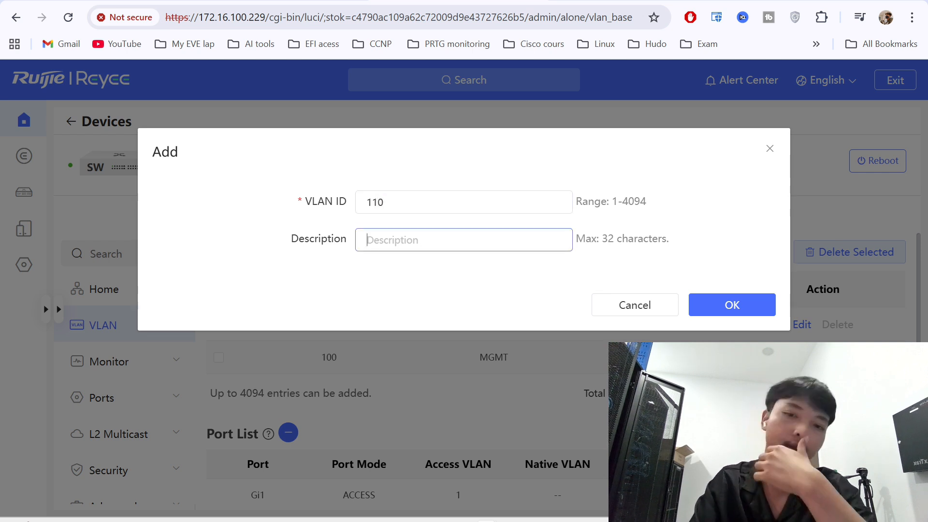
text(CCTV)
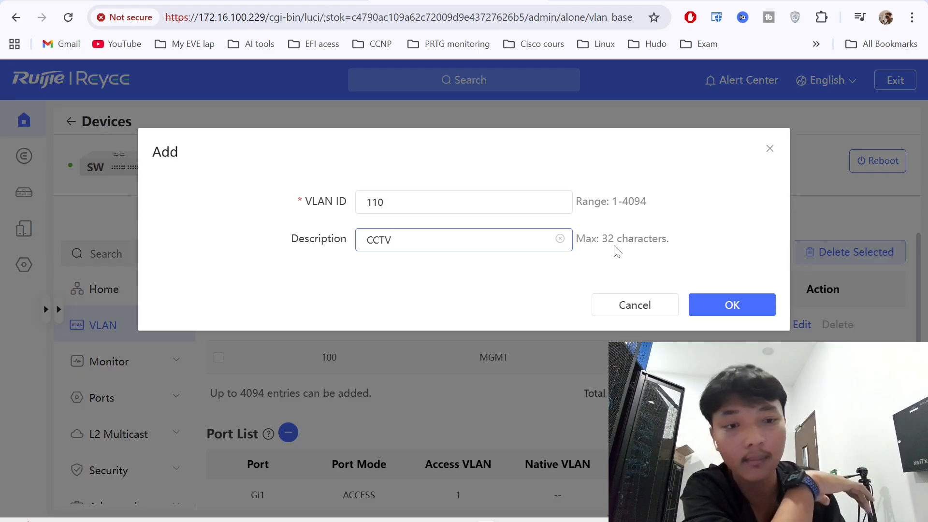
click(723, 308)
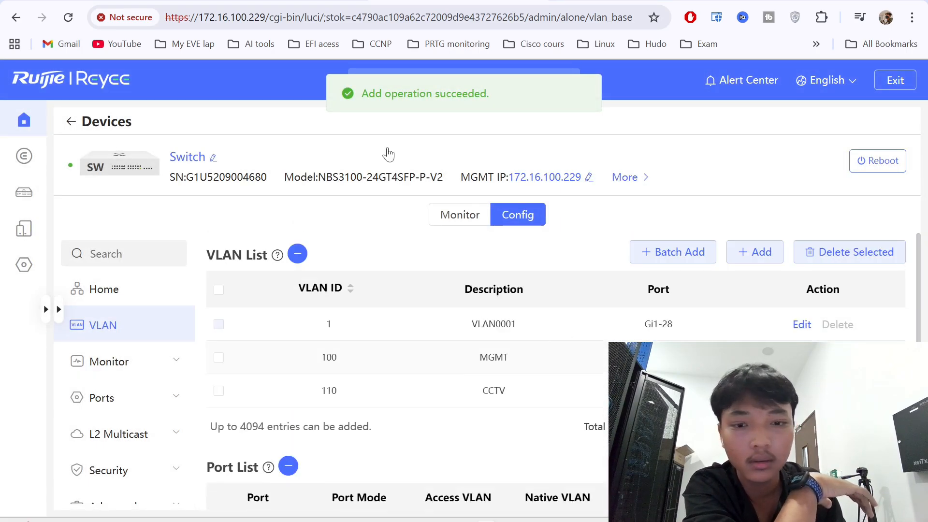
Add VLAN 150 with description MGMT-150.
click(757, 252)
click(387, 205)
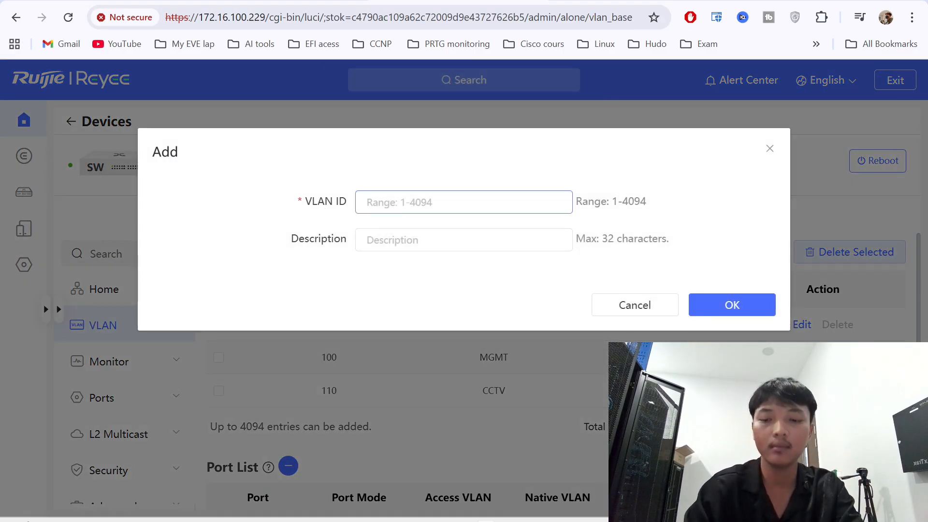
text(150)
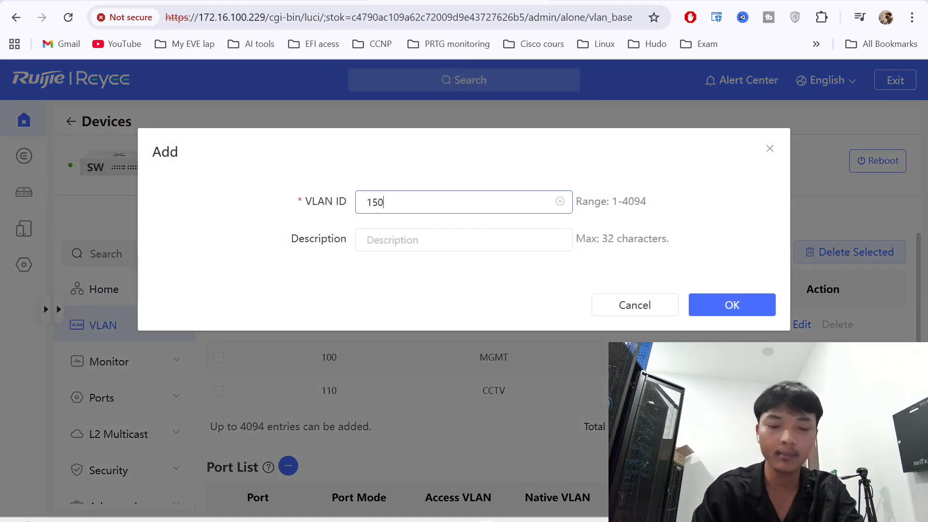
click(312, 240)
text(V)
key(BackSpace)
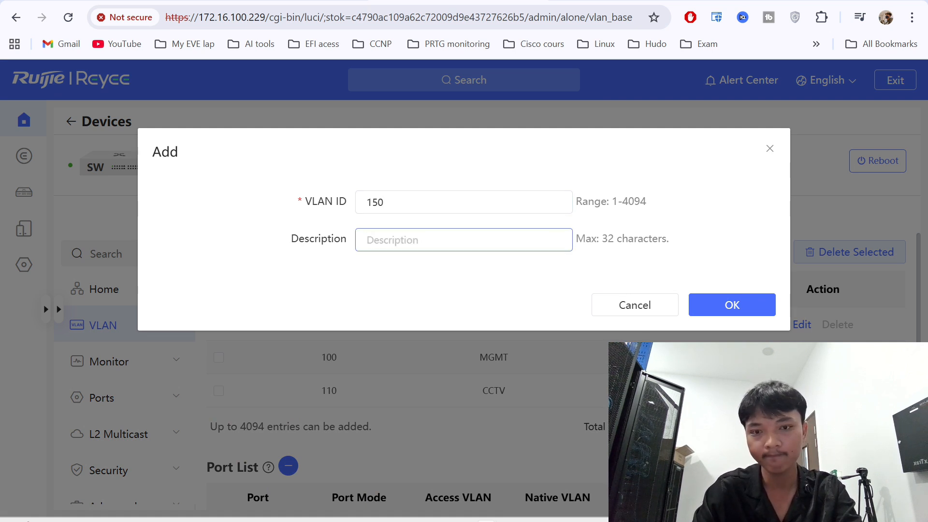
text(MGMT)
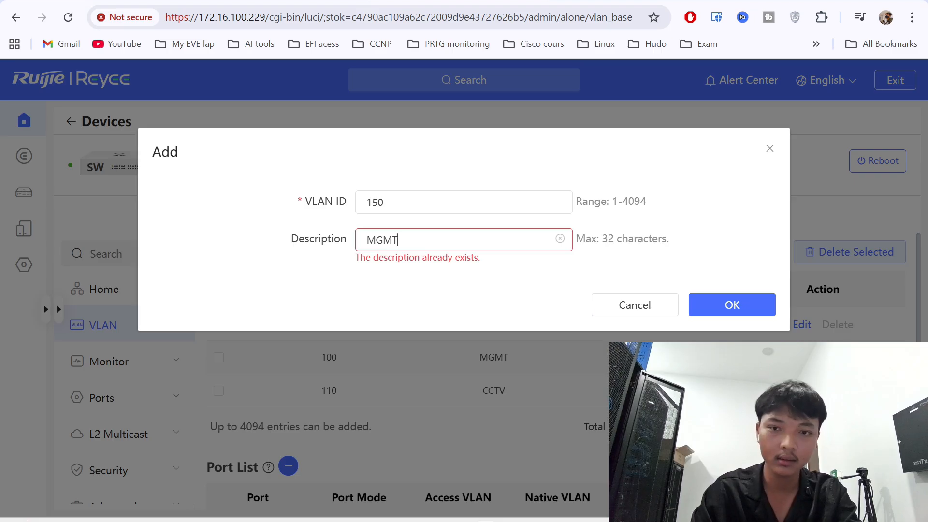
text(-150)
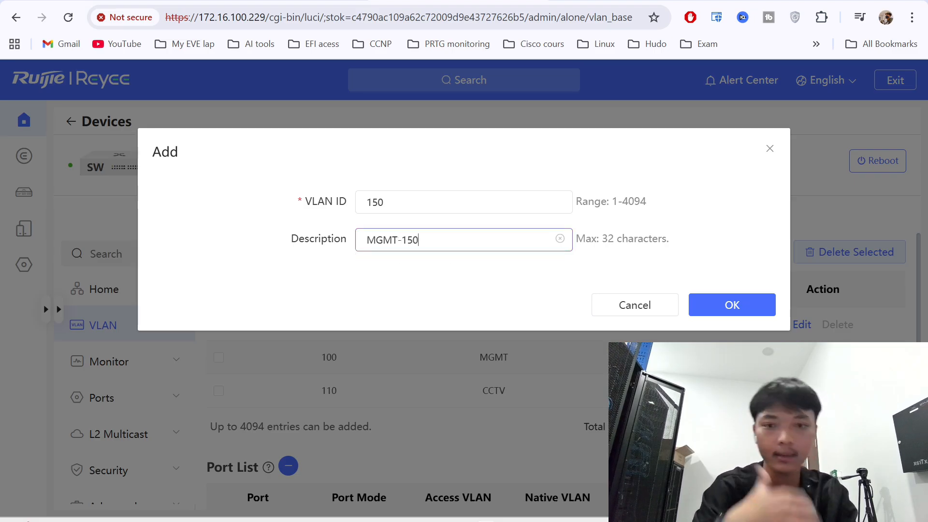
click(713, 305)
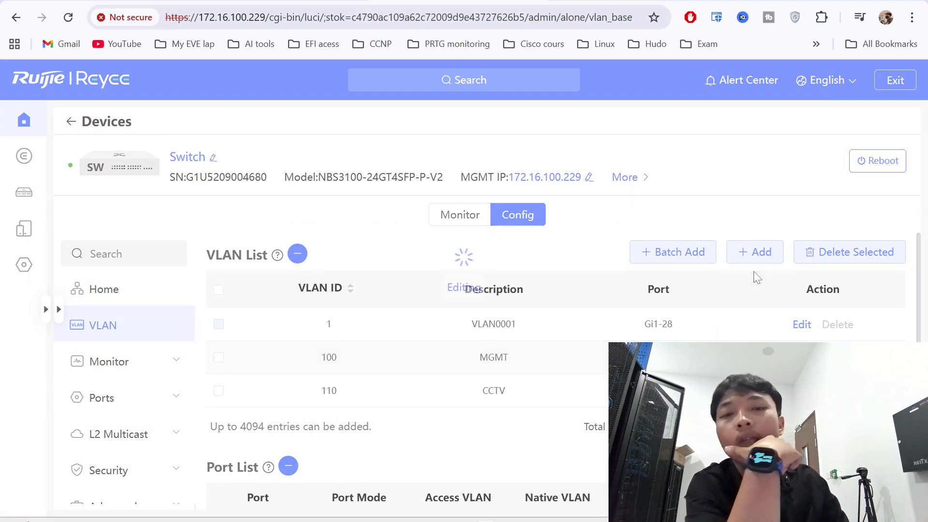
Scroll the VLAN list to confirm VLANs 1, 100, 110 and 150, then expand Ports.
scroll(425, 324, down, 2)
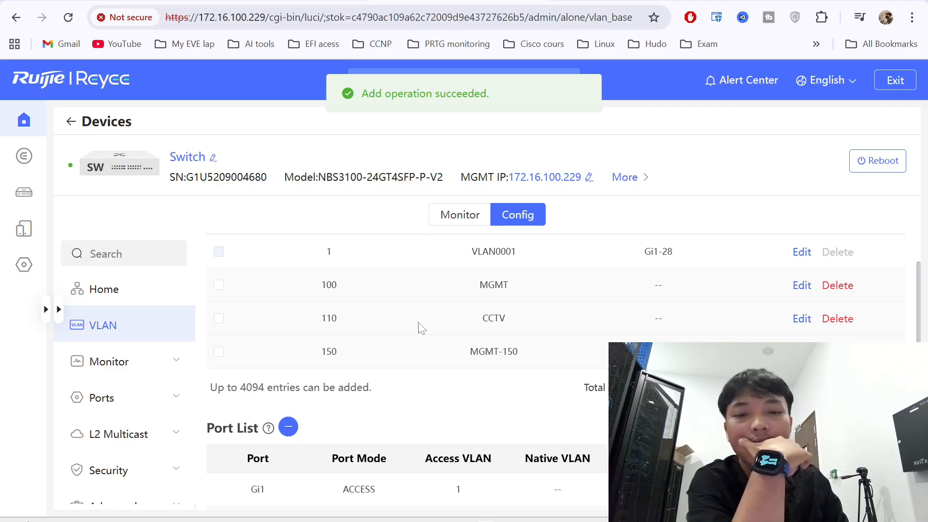
scroll(420, 329, up, 3)
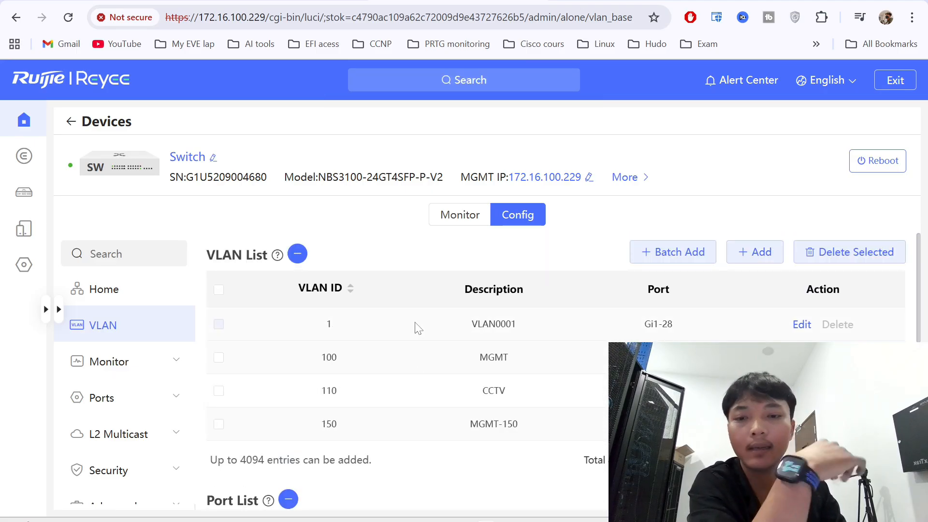
scroll(418, 329, down, 1)
scroll(416, 328, up, 2)
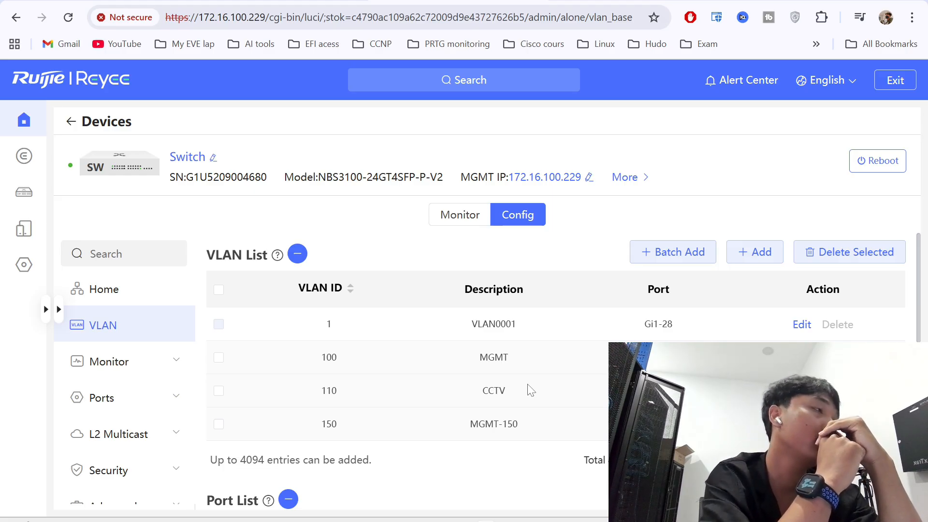
scroll(410, 352, down, 8)
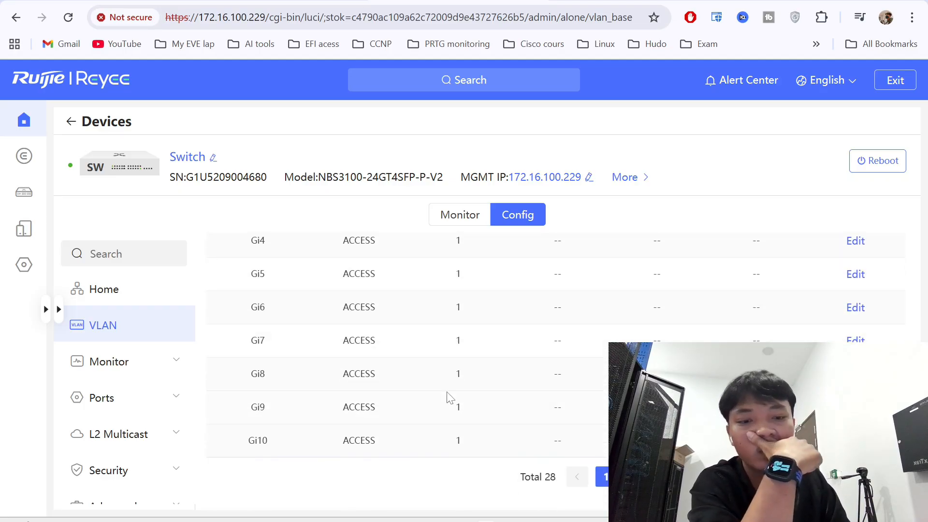
scroll(435, 406, up, 8)
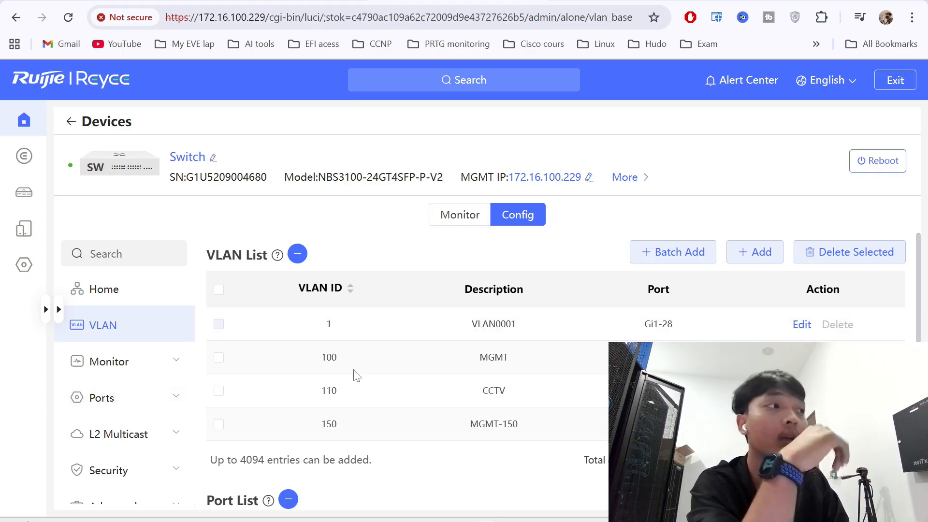
click(153, 398)
scroll(135, 435, down, 2)
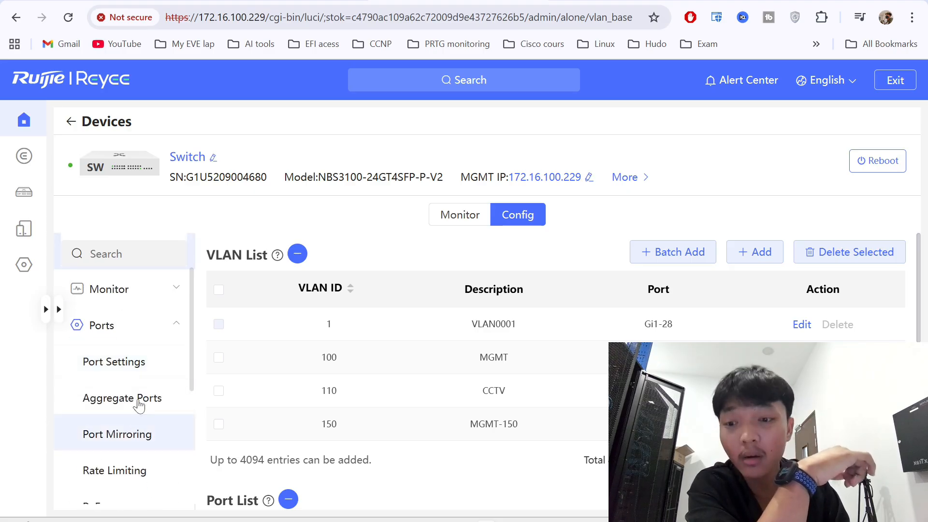
Open Port Settings, set the Port List to 100/page, and review ports Gi1–Gi28.
click(145, 367)
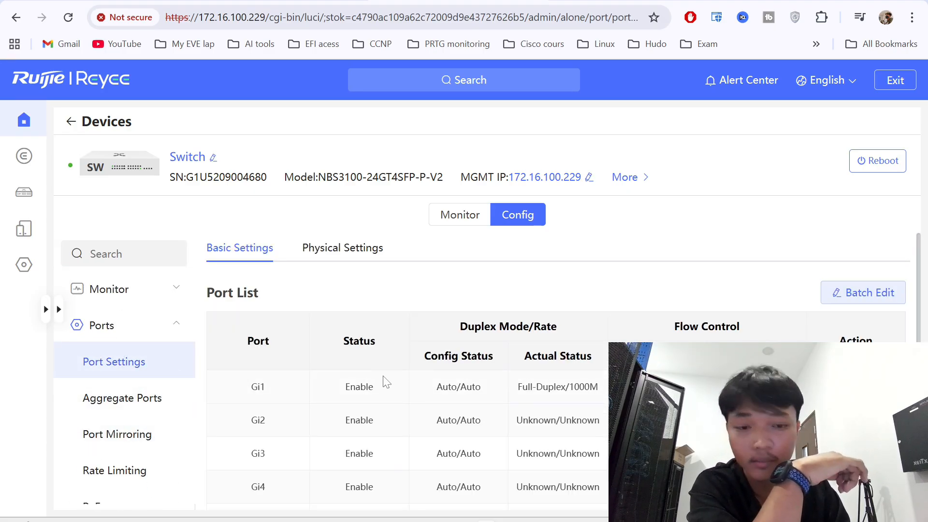
scroll(383, 379, down, 5)
scroll(364, 359, down, 2)
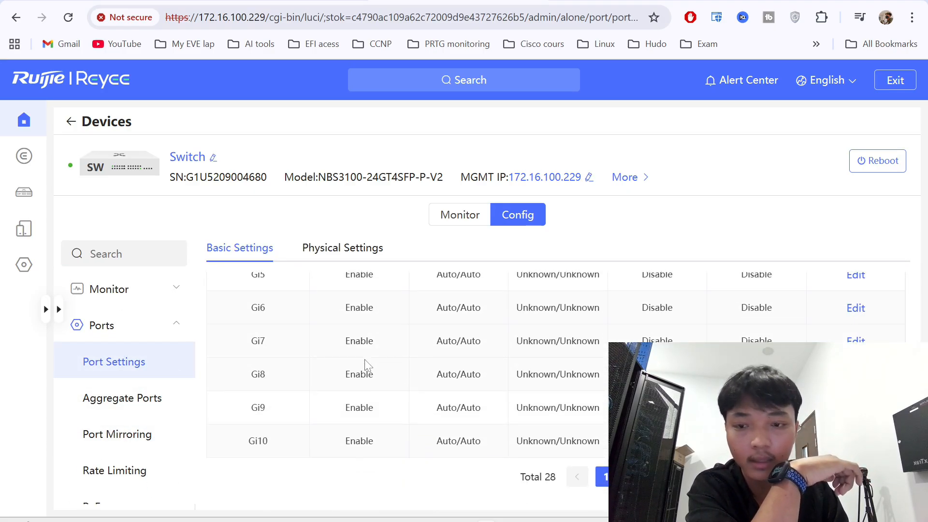
scroll(365, 359, up, 5)
scroll(364, 358, down, 5)
click(750, 477)
click(750, 439)
scroll(528, 403, up, 2)
scroll(528, 403, up, 10)
scroll(527, 397, down, 8)
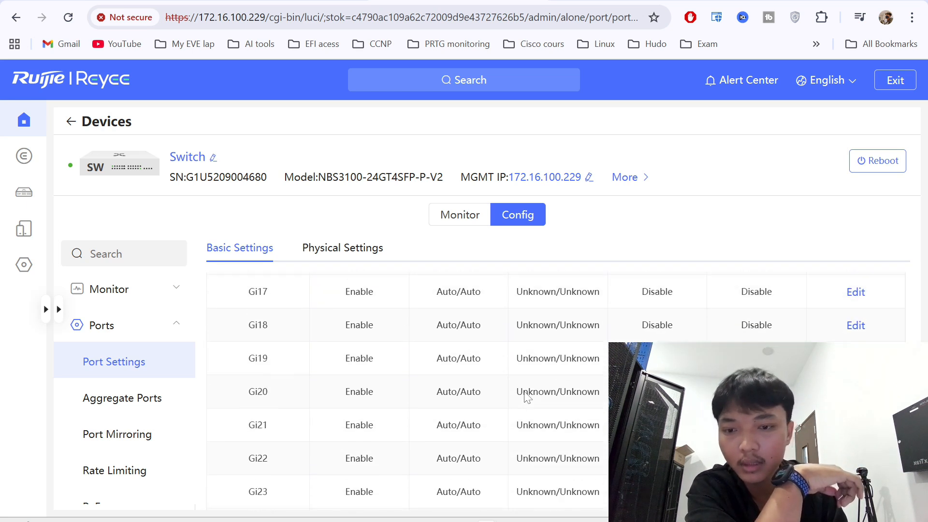
scroll(527, 398, down, 4)
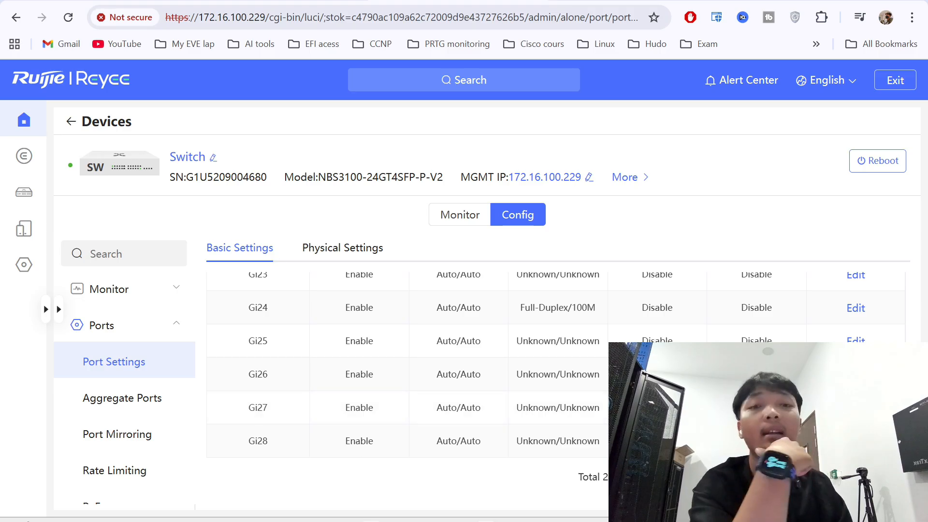
scroll(358, 505, up, 4)
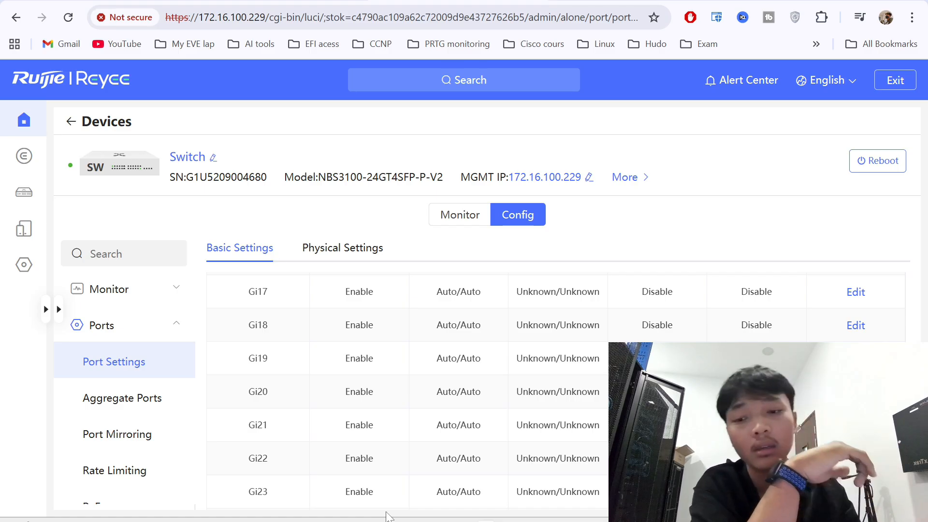
scroll(387, 443, down, 4)
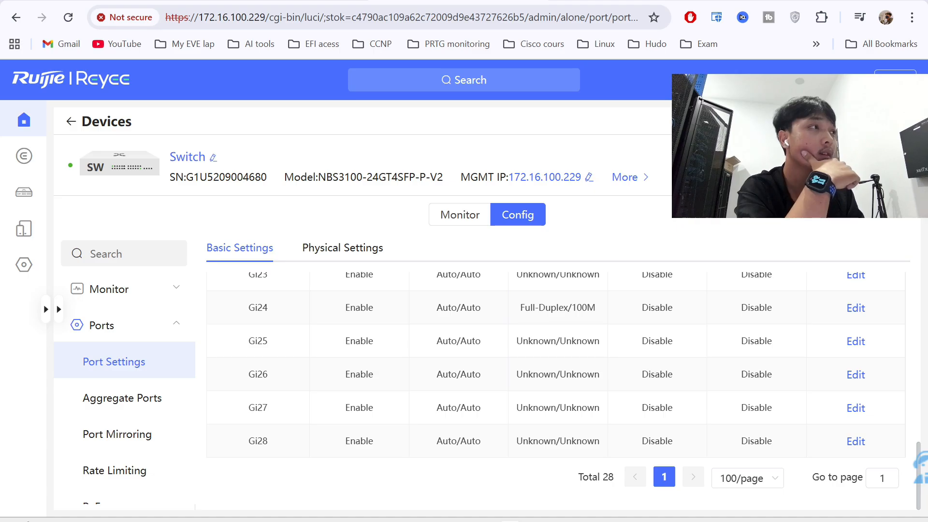
drag(289, 443, 255, 441)
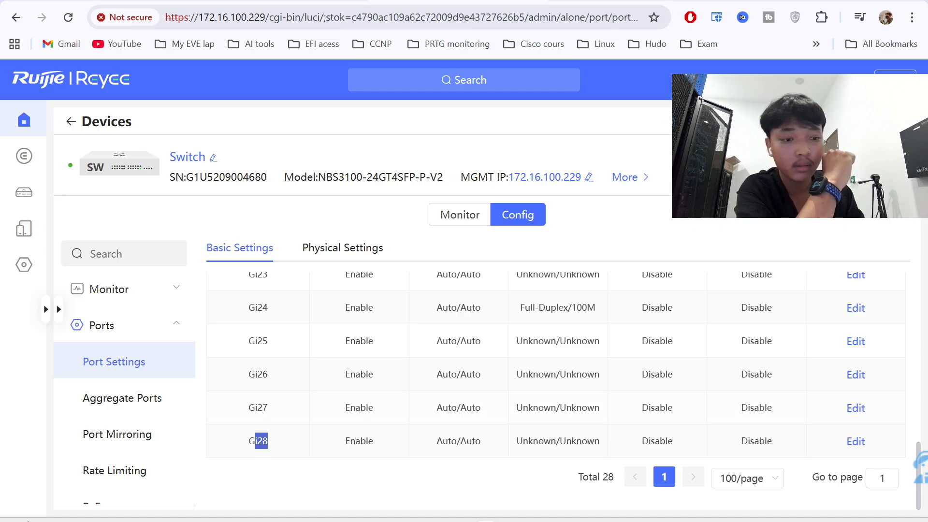
click(856, 441)
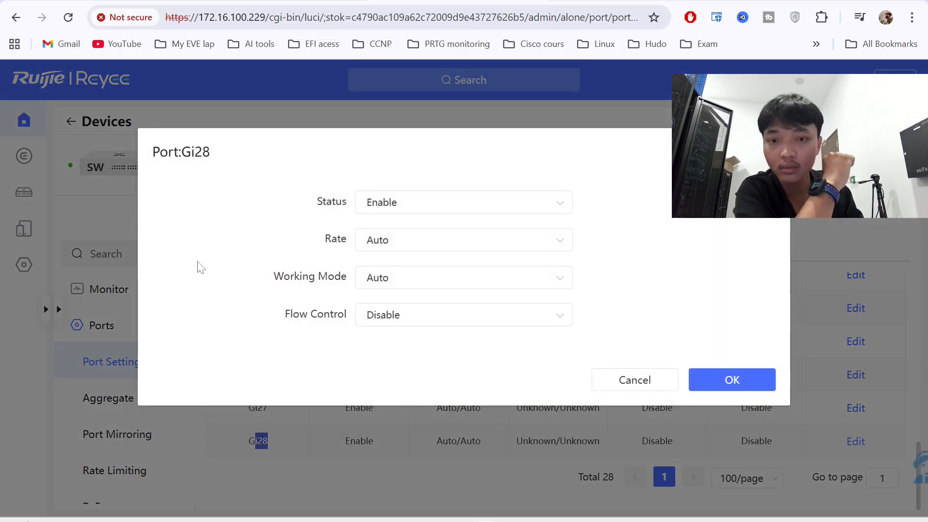
click(445, 212)
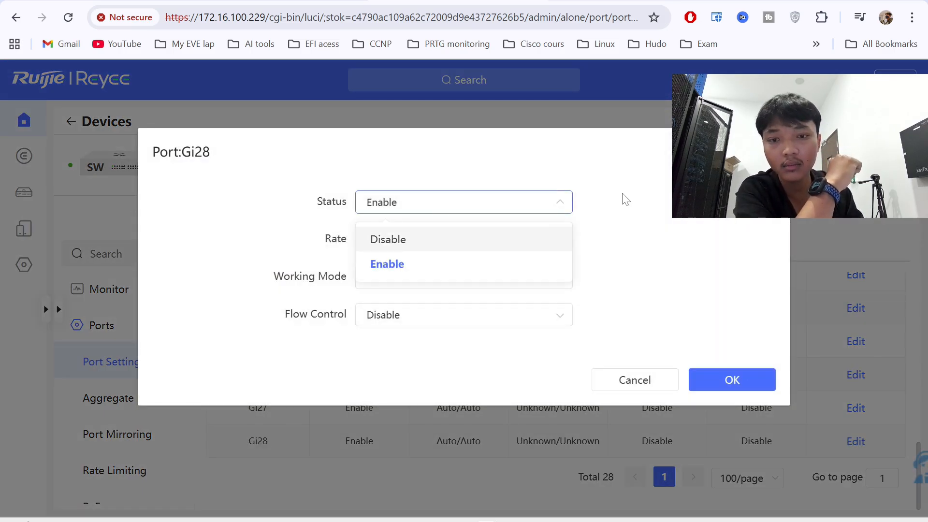
click(621, 199)
click(427, 207)
click(595, 198)
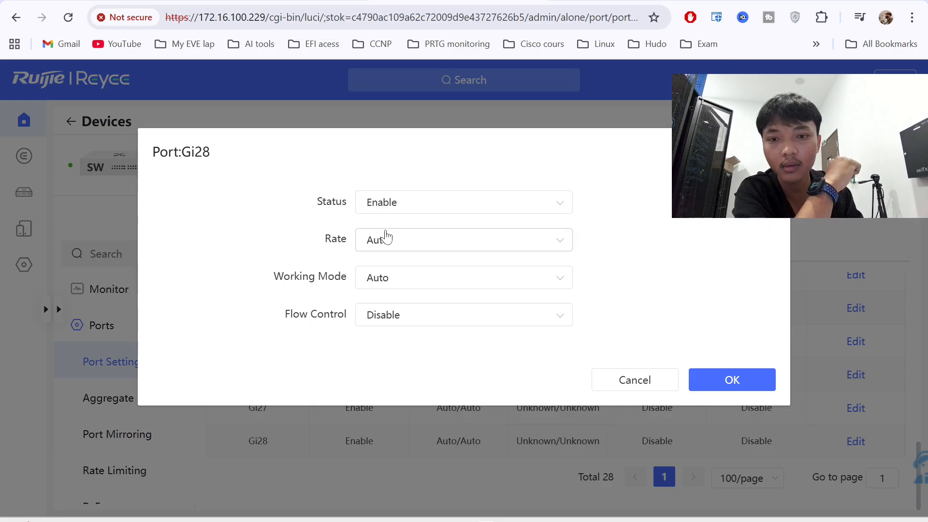
click(385, 238)
click(502, 327)
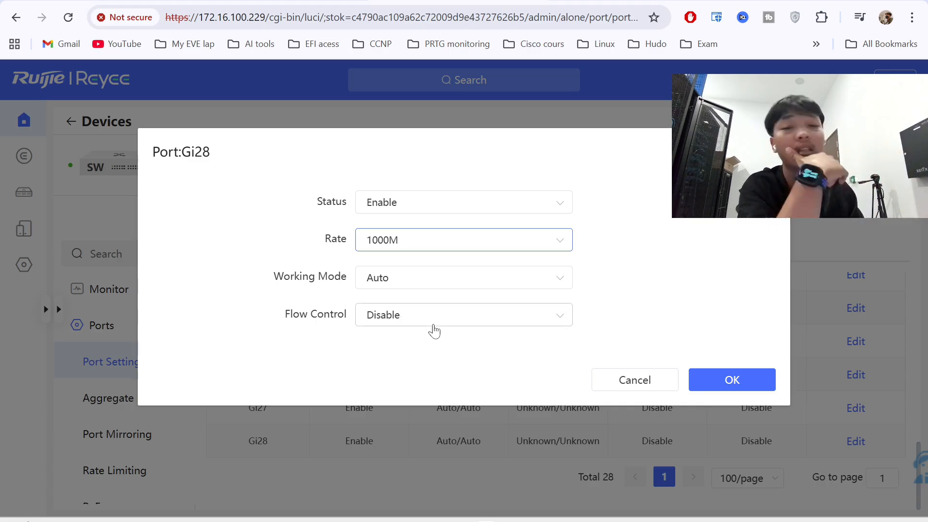
click(429, 288)
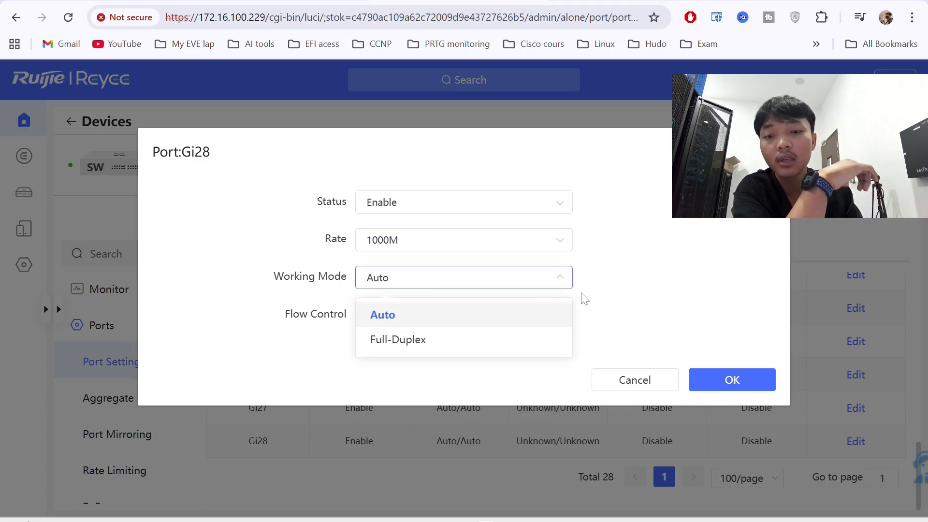
click(400, 341)
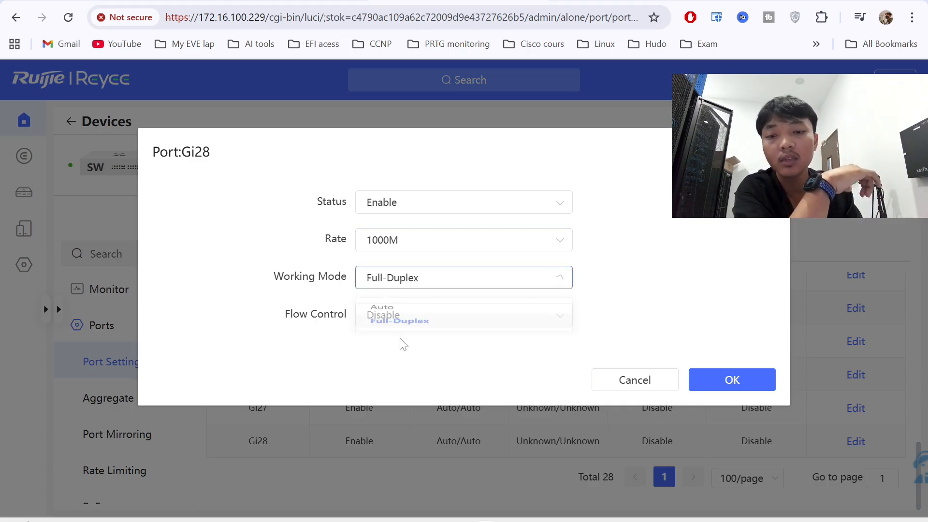
click(378, 317)
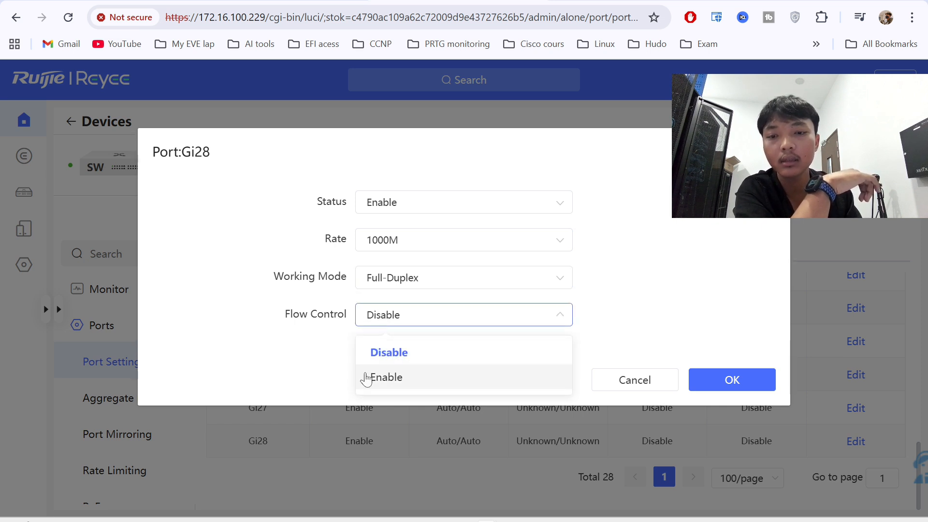
click(256, 330)
click(405, 284)
click(378, 315)
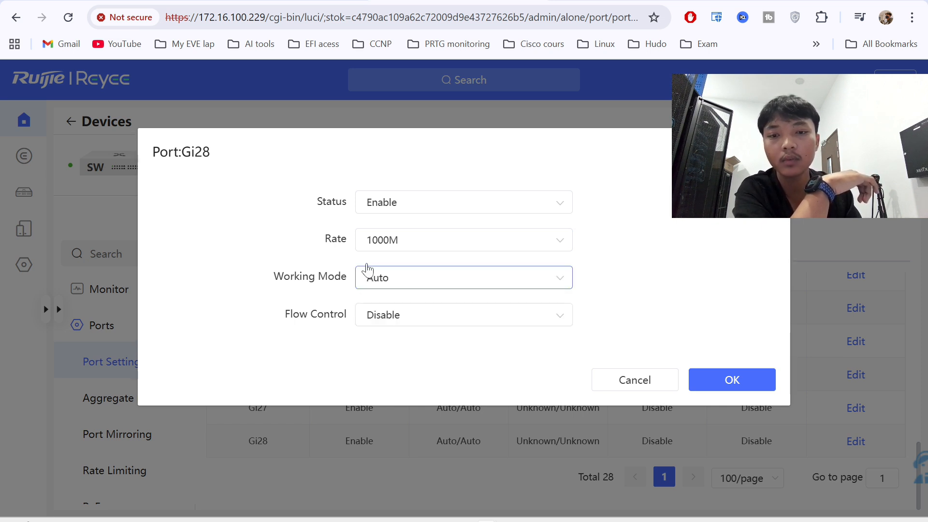
click(406, 241)
click(393, 277)
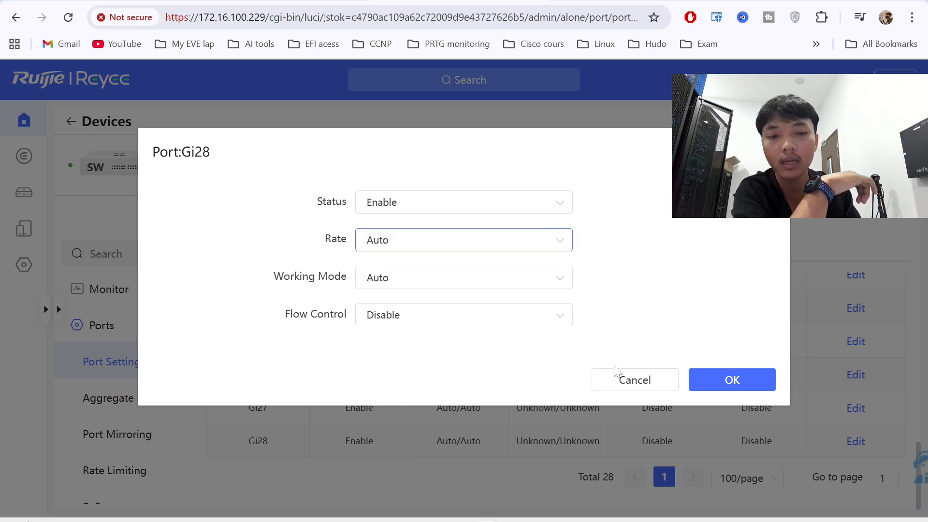
click(729, 386)
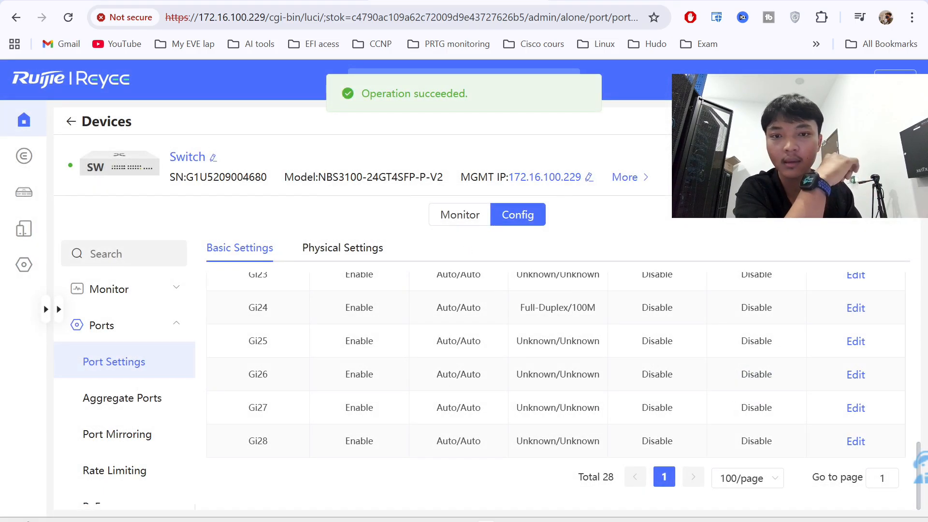
scroll(565, 412, up, 1)
scroll(565, 412, down, 1)
scroll(83, 397, up, 2)
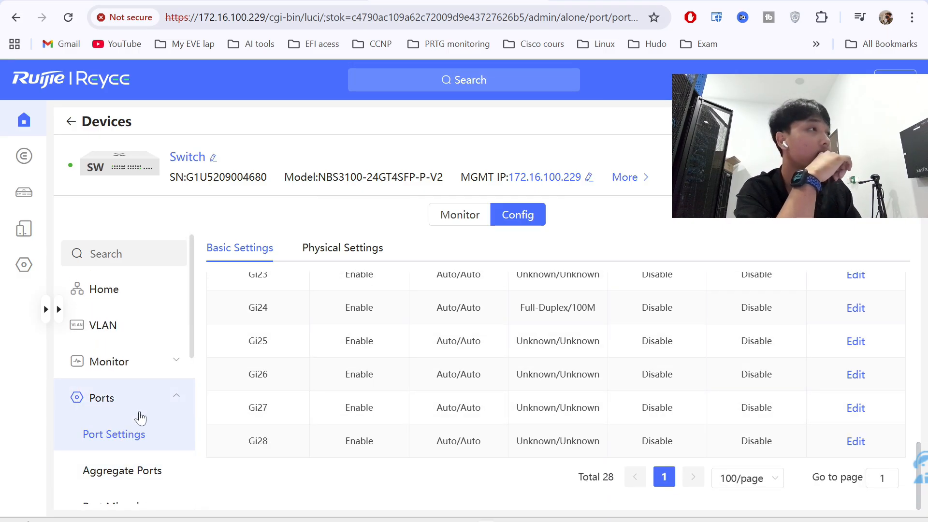
Show page 3 of the VLAN Port List (Gi22–Gi28, all Access in VLAN 1) and edit Gi28.
click(101, 325)
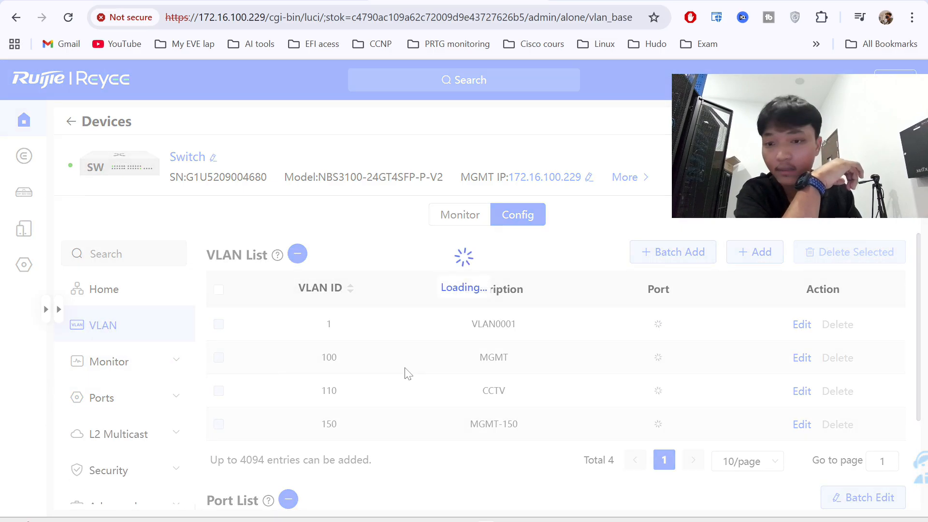
scroll(423, 340, down, 5)
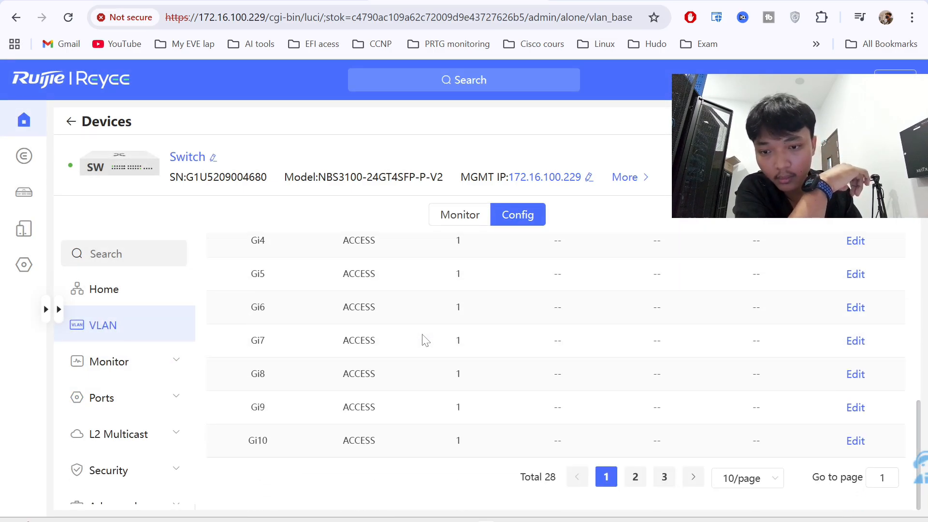
click(664, 478)
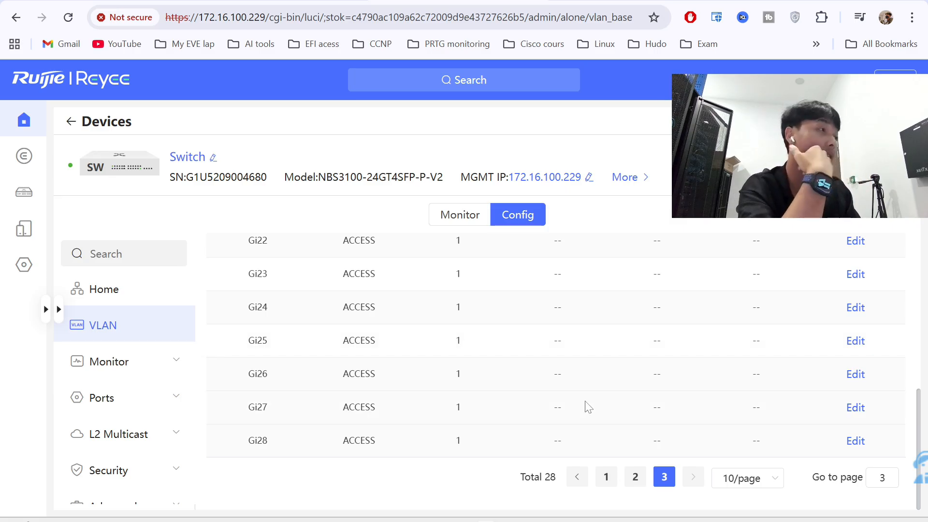
double_click(257, 440)
scroll(396, 442, up, 4)
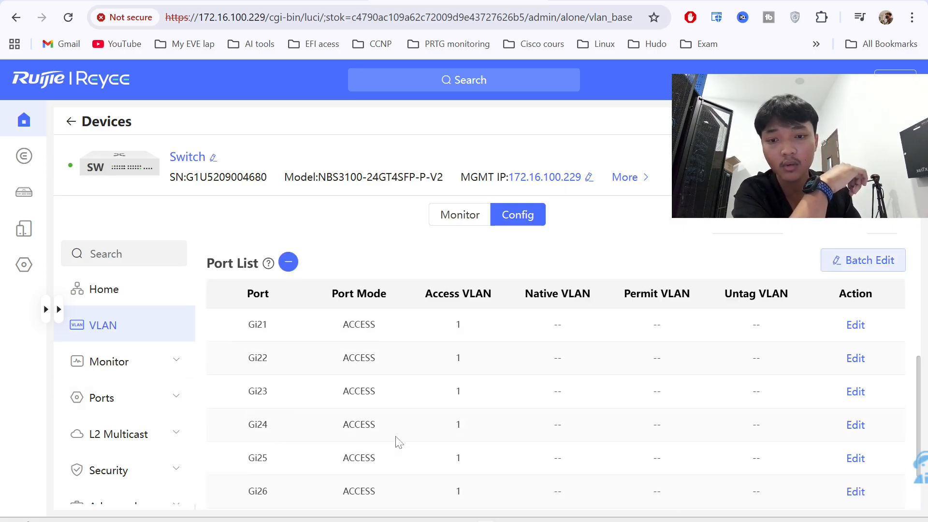
scroll(381, 400, down, 4)
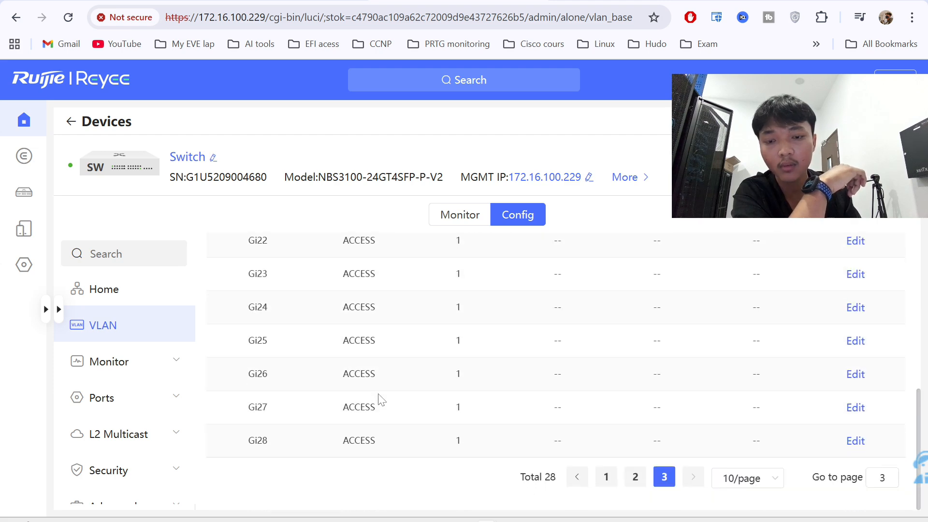
double_click(360, 408)
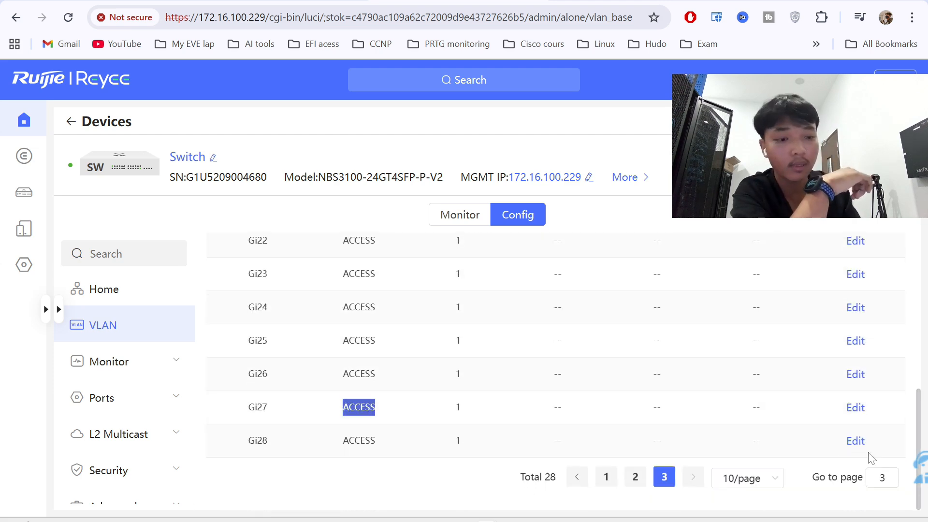
click(853, 444)
Set Gi28's port mode to Trunk Port with native VLAN 1.
click(483, 207)
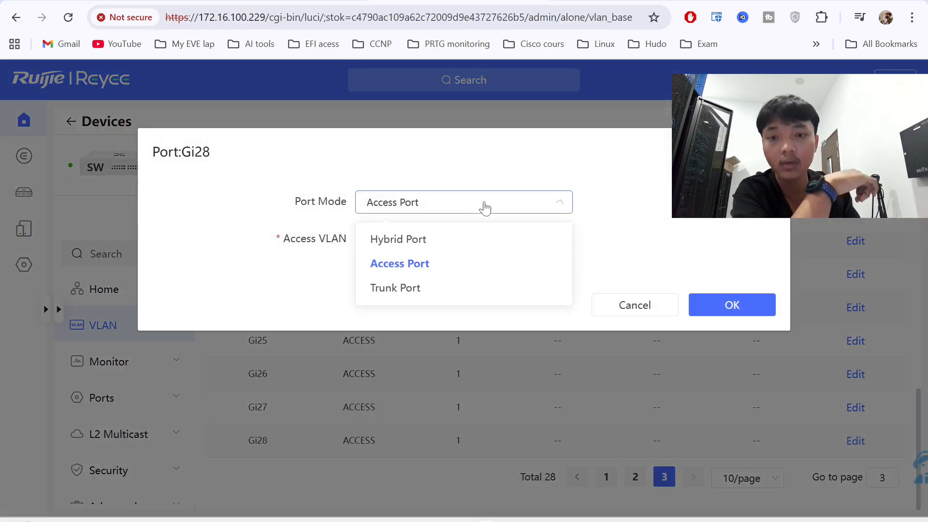
click(402, 290)
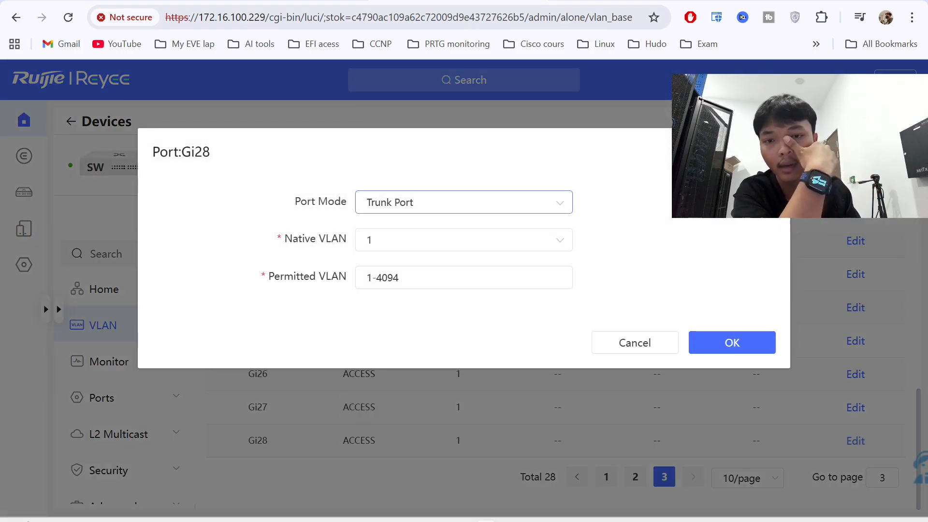
click(423, 250)
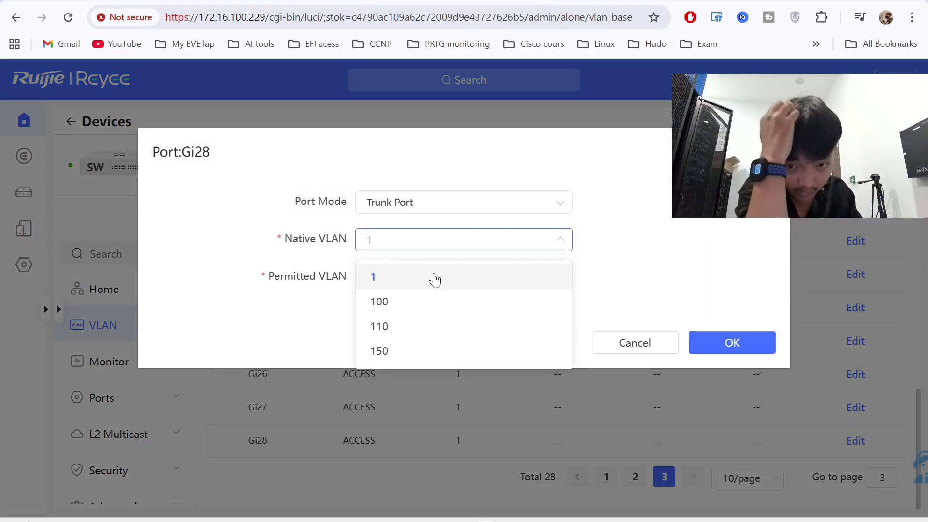
click(434, 281)
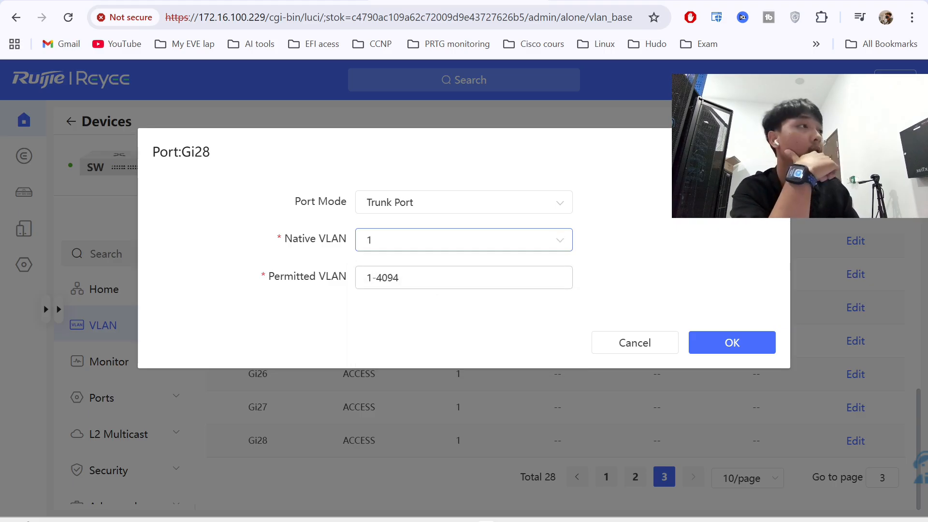
Replace the permitted range 1-4094 with VLANs 1,100,110,150 and save Gi28's settings.
click(399, 277)
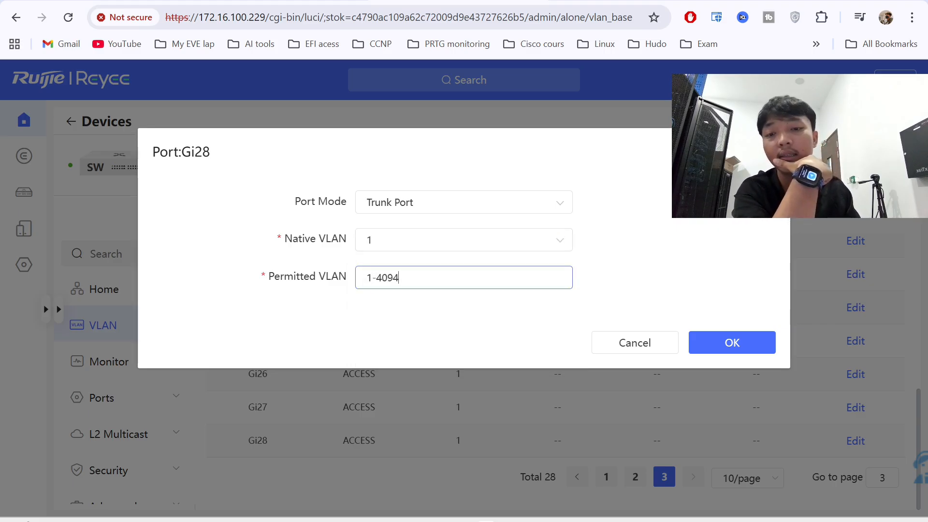
drag(400, 278, 364, 279)
click(425, 279)
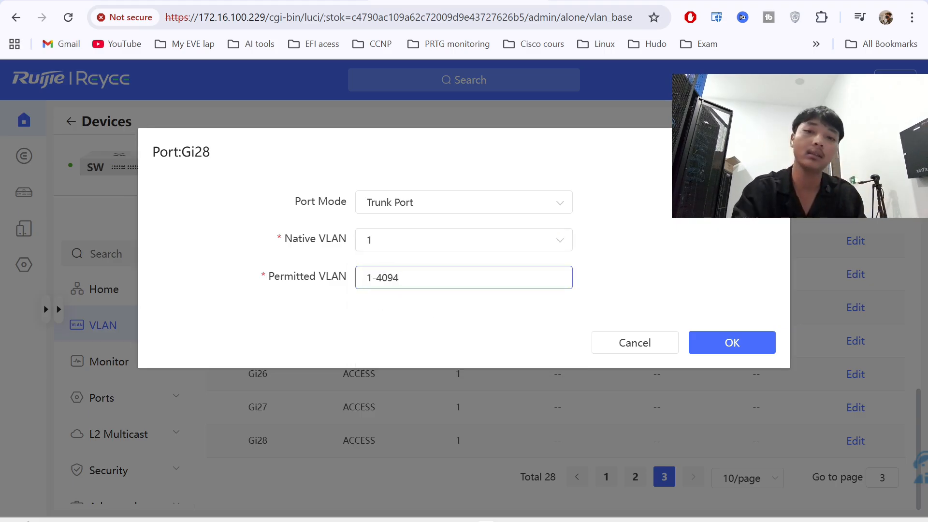
drag(400, 278, 367, 279)
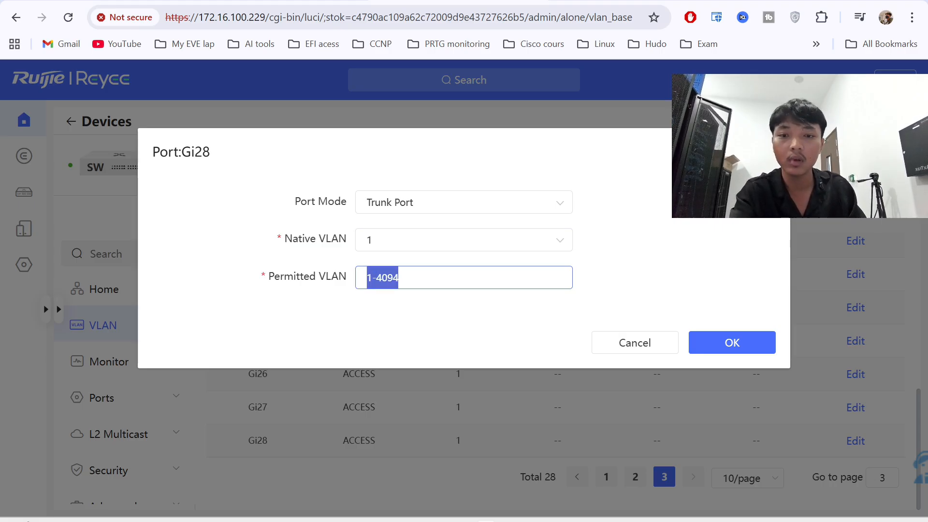
key(BackSpace)
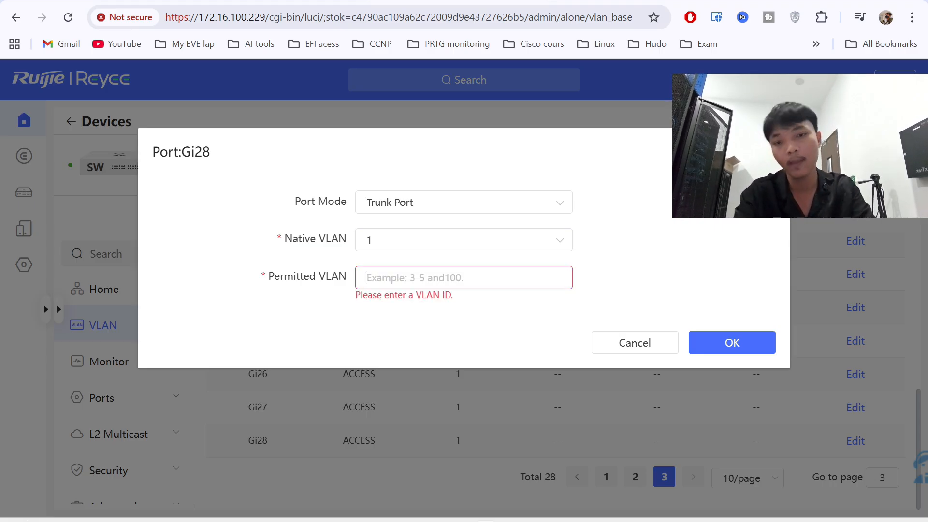
text(100,1)
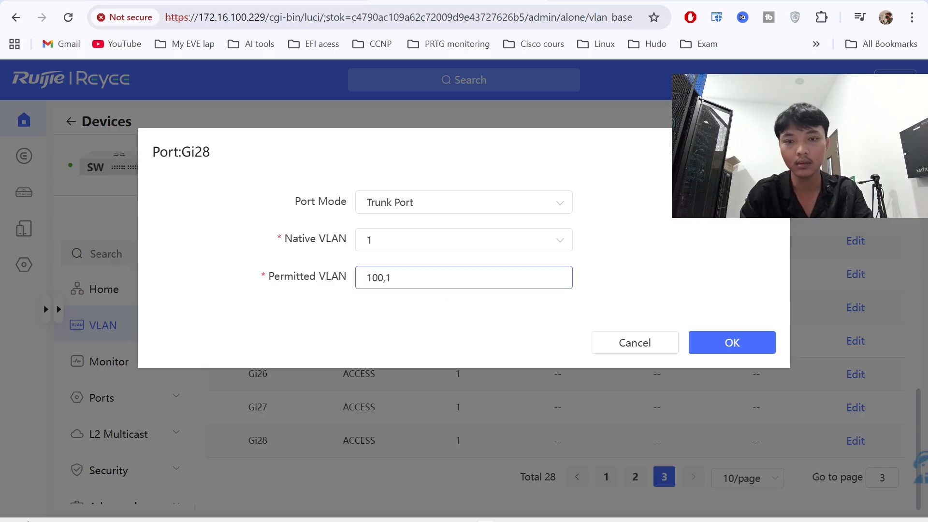
text(10,)
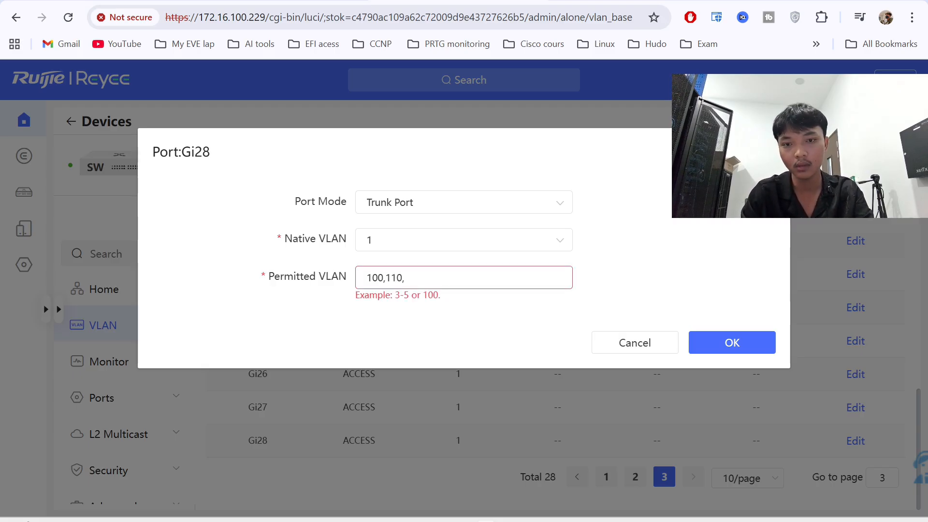
text(150)
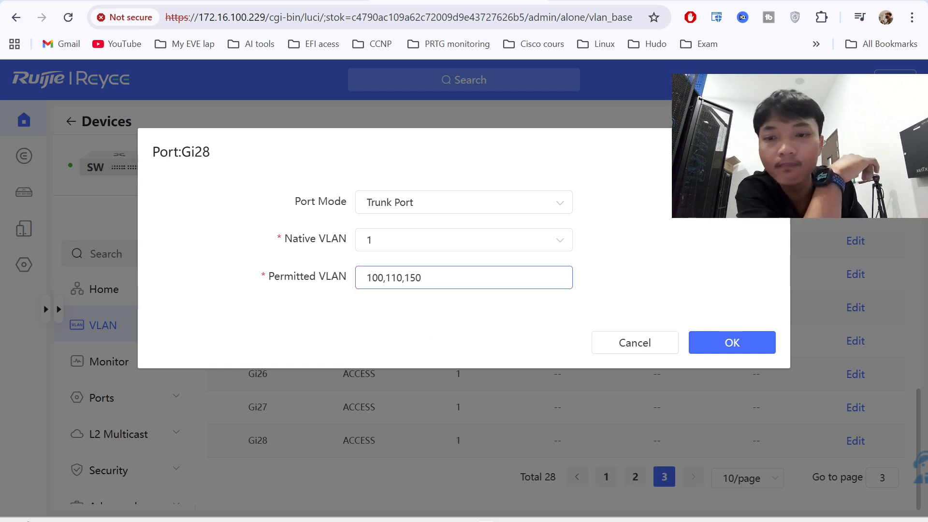
key(Home)
text(1,)
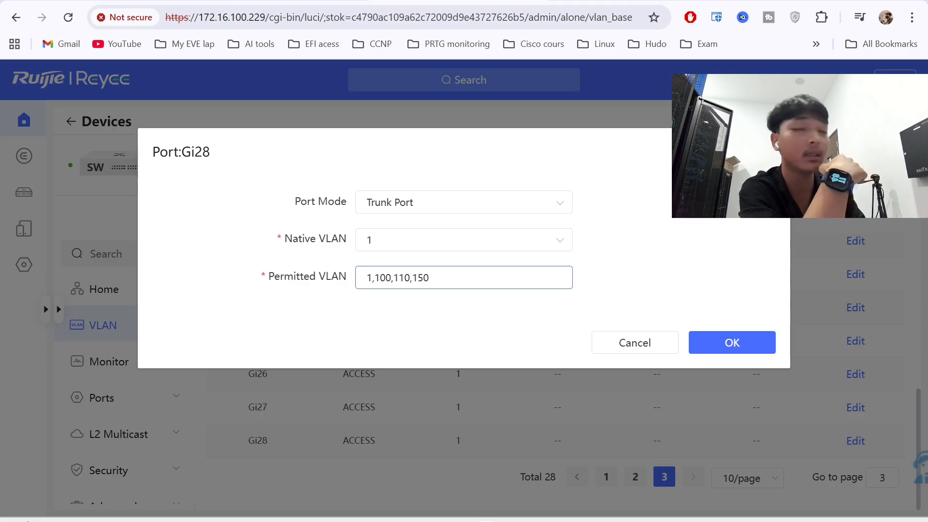
drag(430, 278, 310, 273)
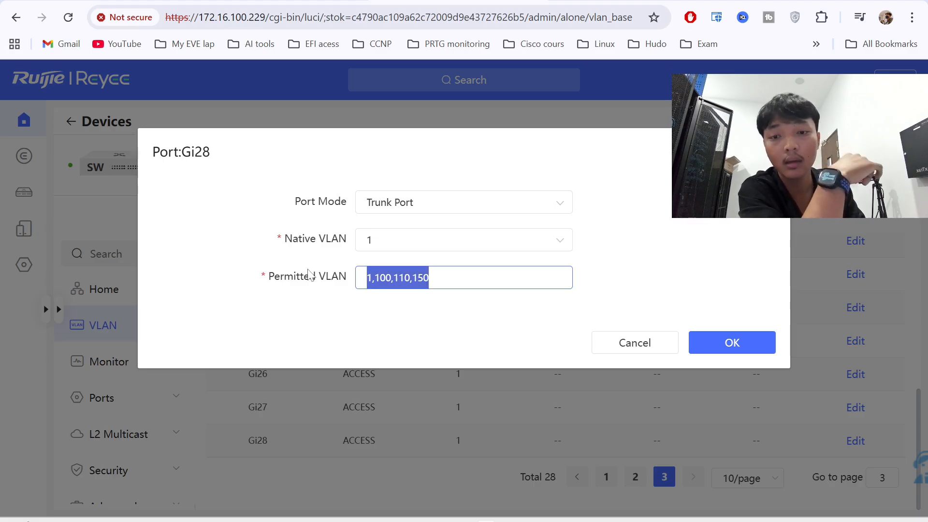
click(706, 336)
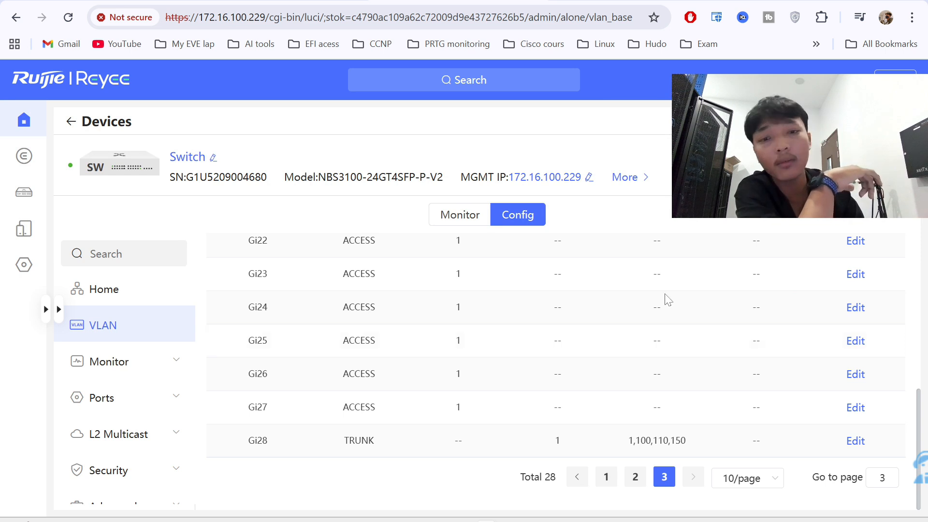
Check VLAN 110 in the VLAN list, then switch the Port List to page 1 starting at Gi1.
scroll(669, 396, up, 2)
scroll(399, 298, up, 4)
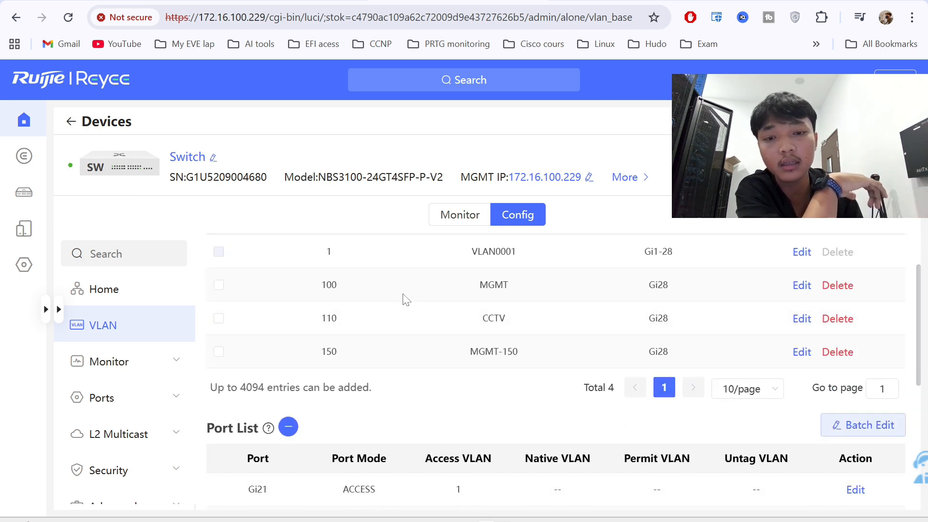
drag(354, 321, 308, 314)
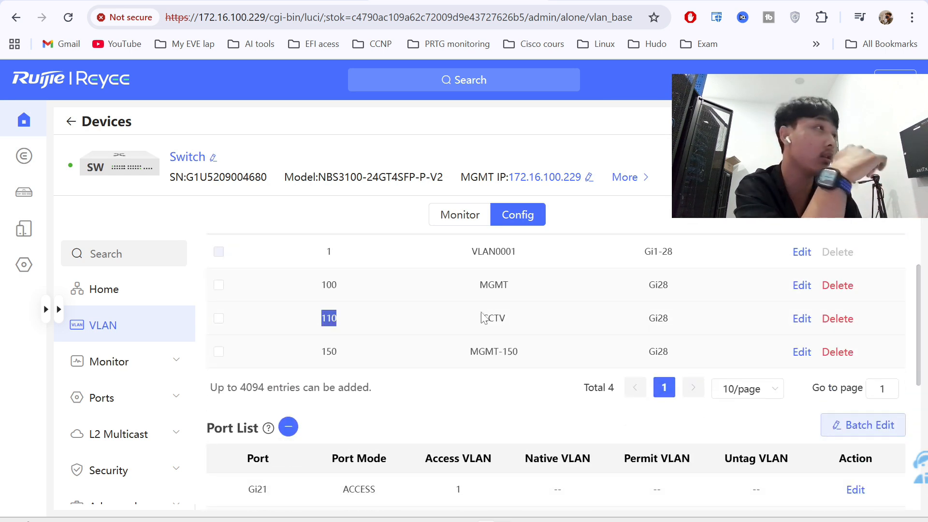
scroll(540, 320, down, 3)
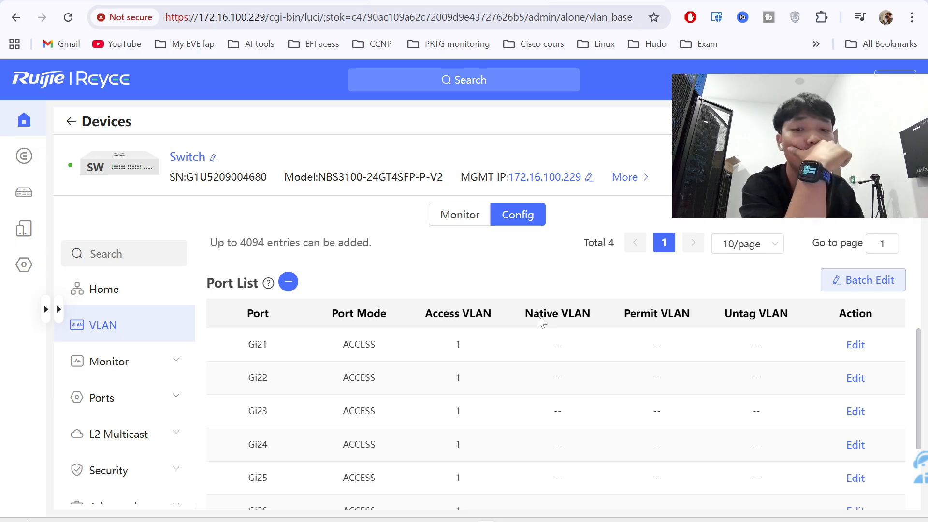
scroll(540, 321, up, 3)
scroll(564, 321, down, 6)
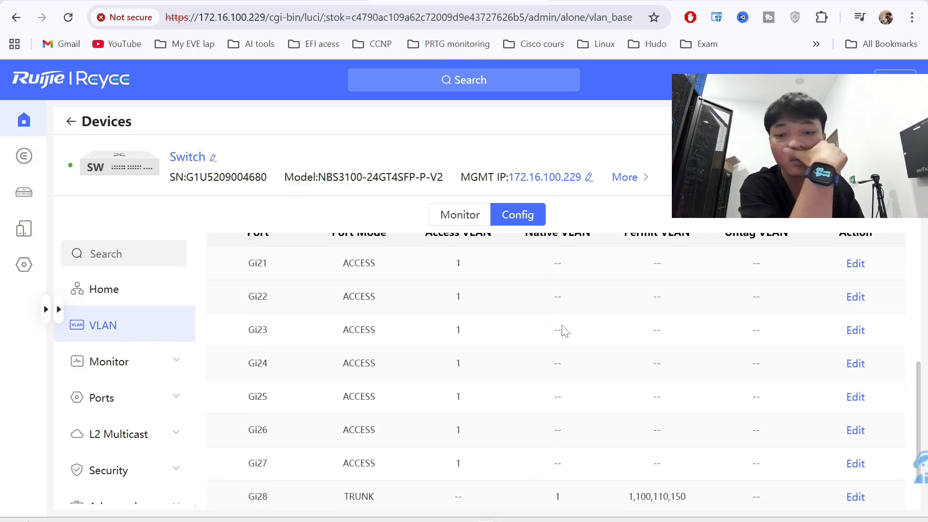
click(607, 478)
scroll(512, 332, up, 6)
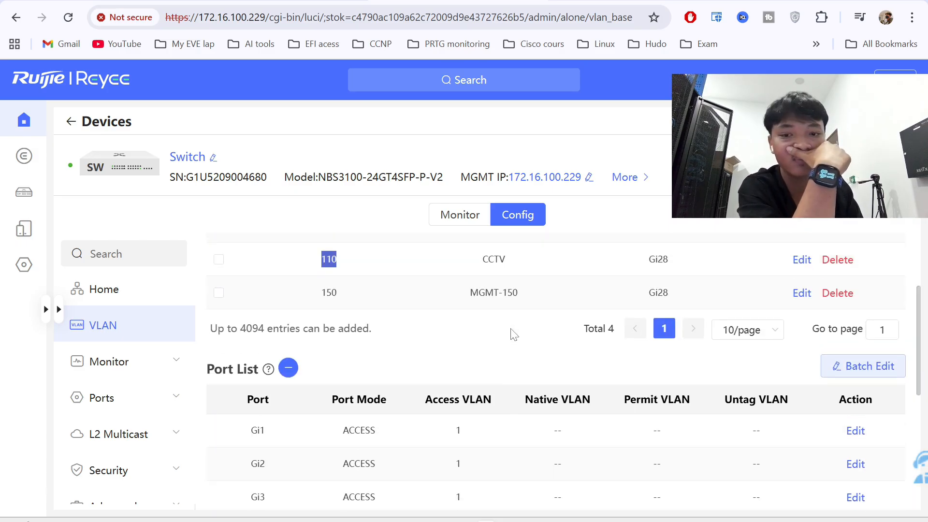
scroll(512, 332, down, 1)
Inspect port Gi1's settings and leave its access VLAN at 1 unchanged.
click(857, 359)
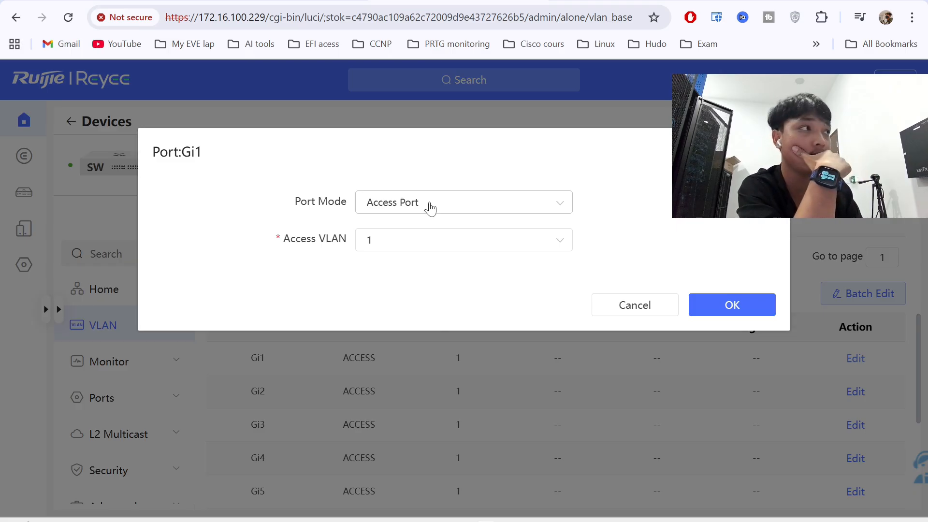
click(420, 241)
click(690, 233)
click(630, 309)
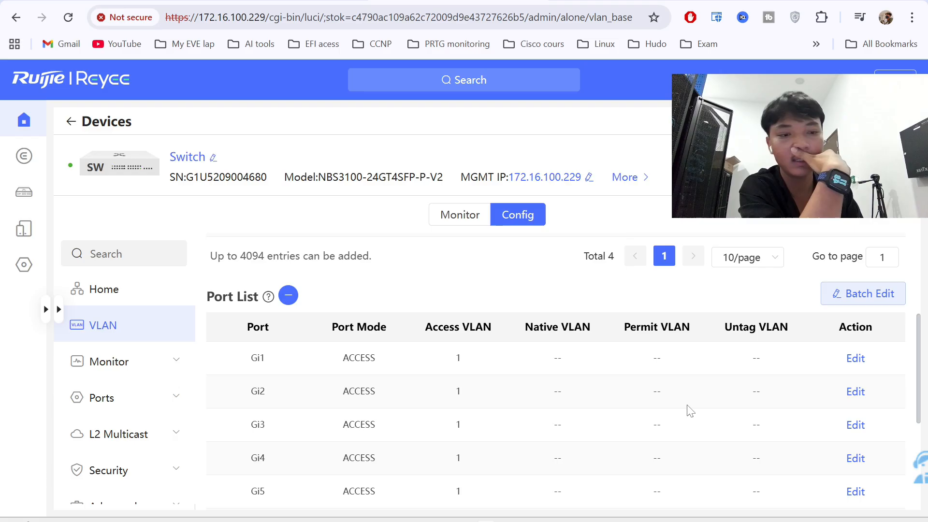
Set ports Gi2 and Gi3 to access VLAN 110 (CCTV).
click(853, 392)
click(463, 241)
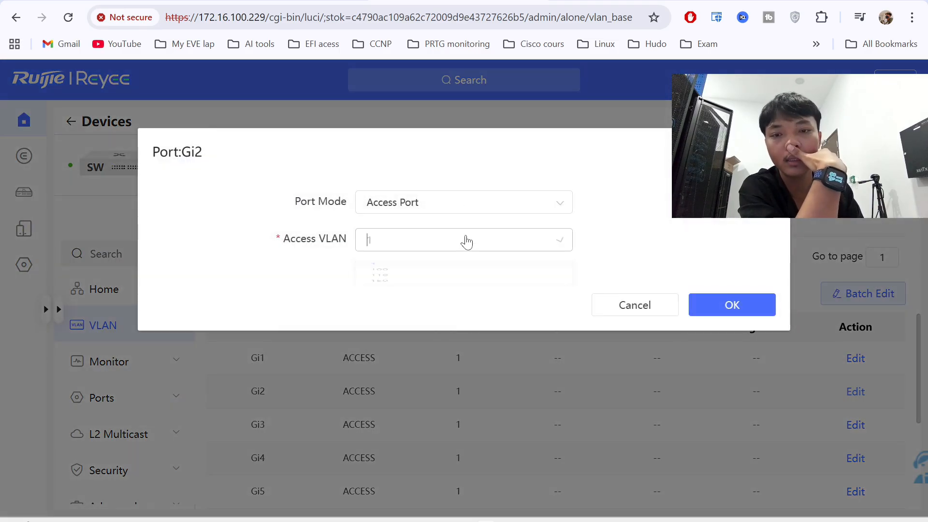
click(404, 326)
click(717, 306)
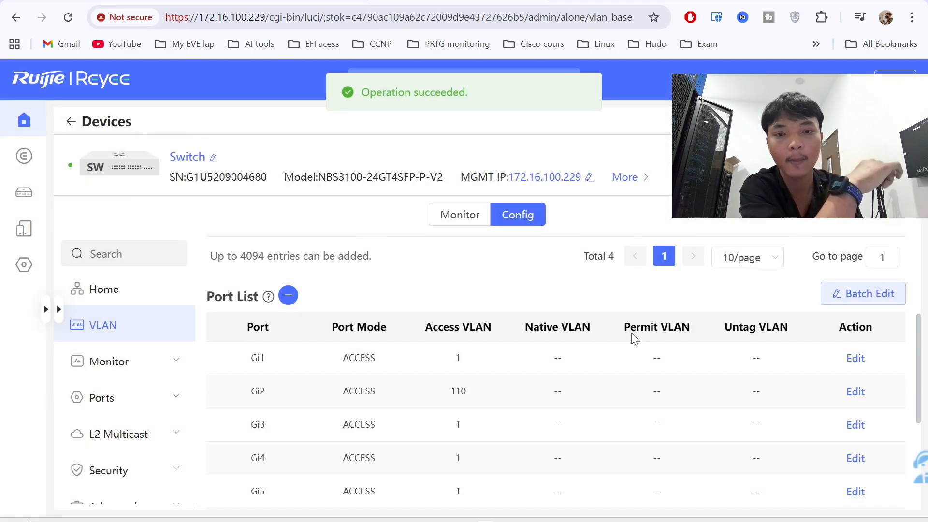
scroll(635, 341, down, 1)
click(856, 355)
click(463, 241)
click(460, 326)
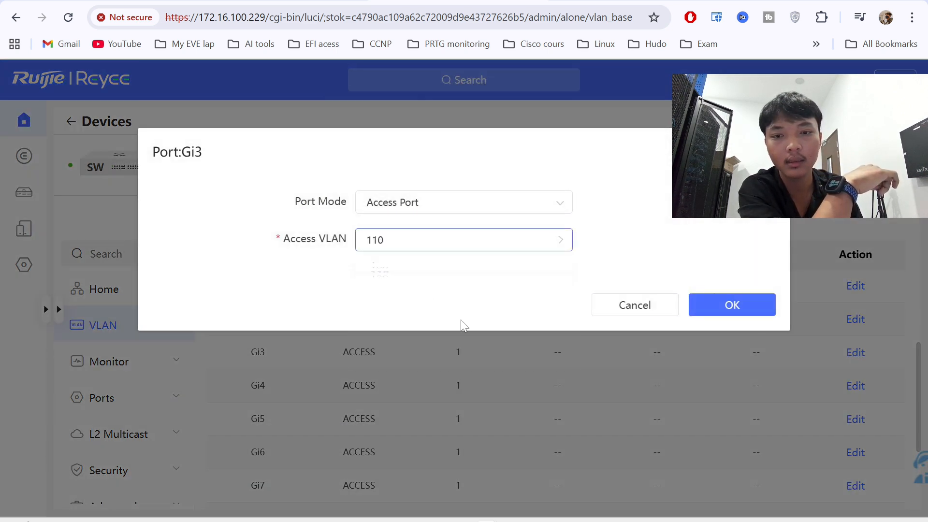
click(725, 306)
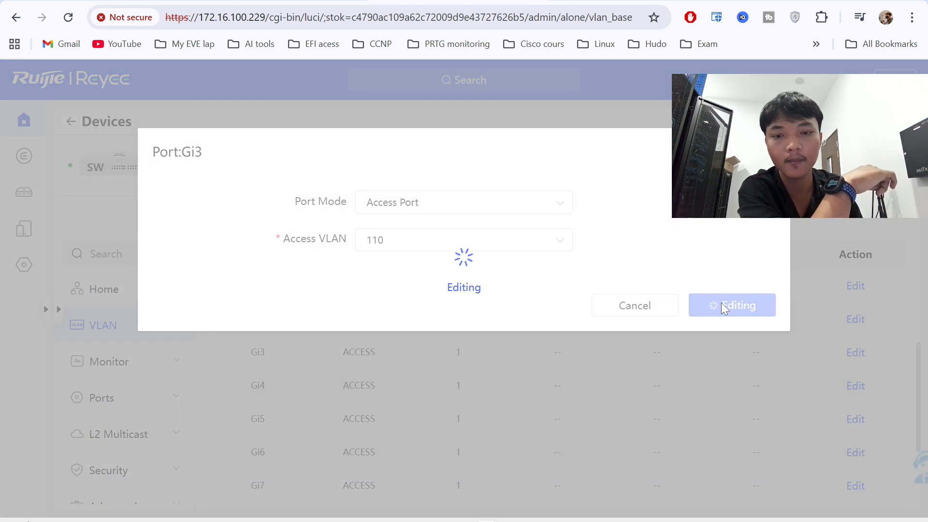
scroll(695, 316, down, 2)
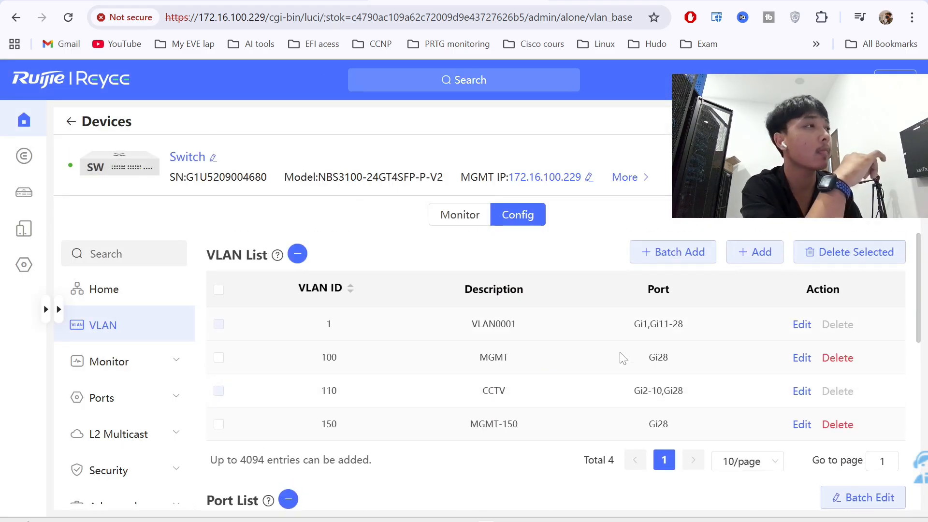
Scroll down through the Port List to review the updated port VLAN assignments.
scroll(634, 316, down, 3)
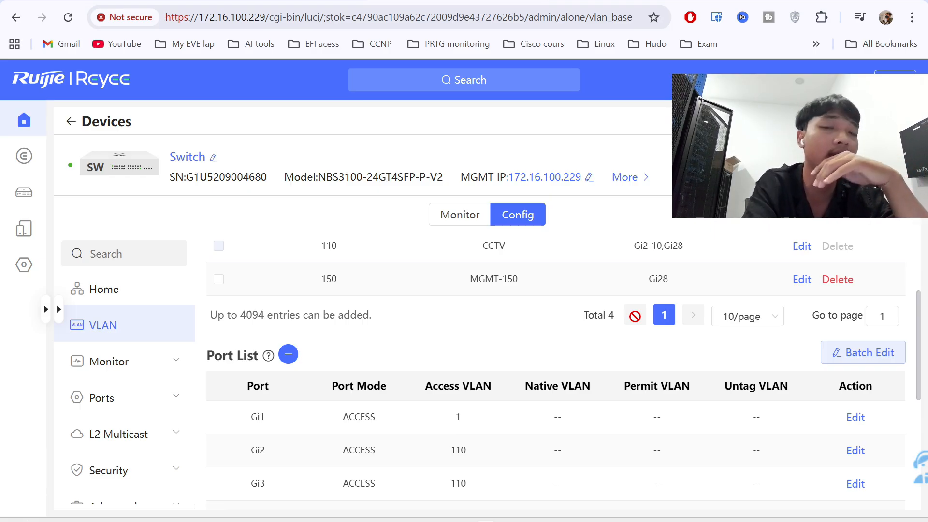
scroll(635, 316, down, 5)
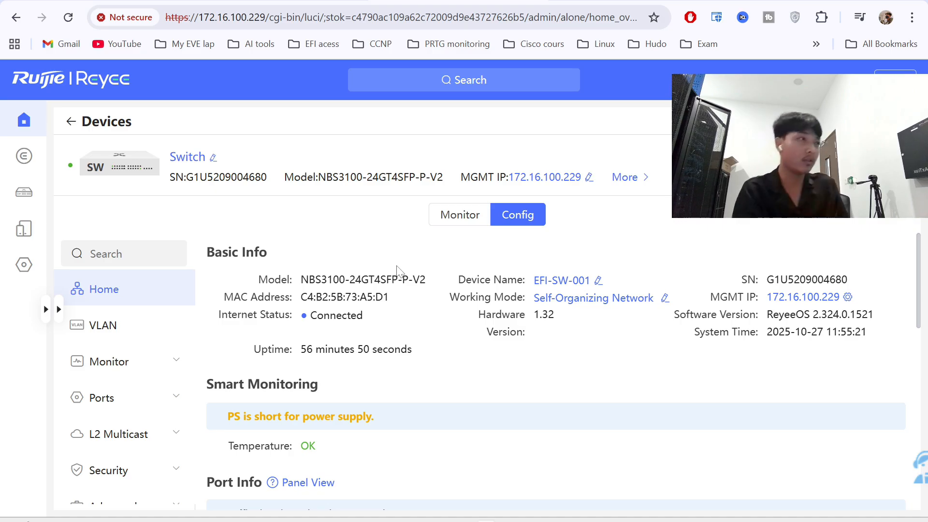
Download a switch configuration backup from System > Backup & Import, choosing no import file.
scroll(103, 338, down, 3)
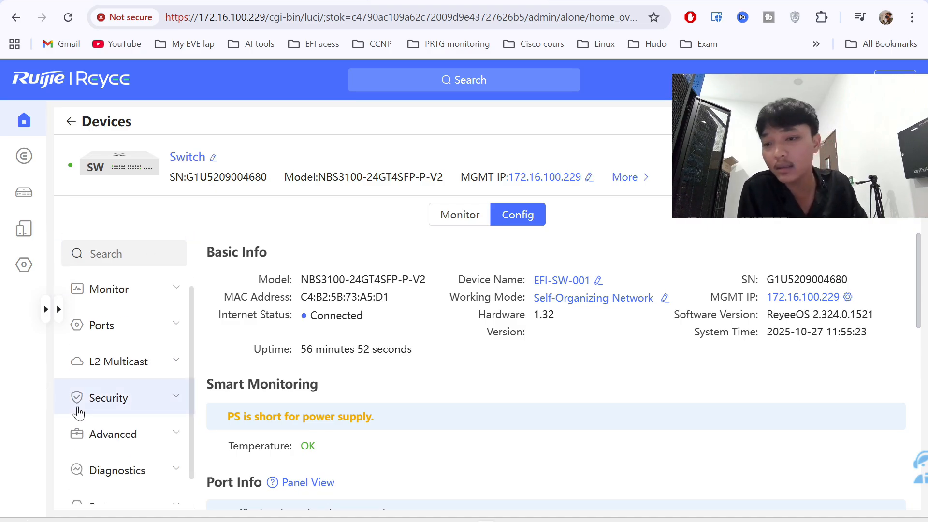
click(108, 466)
scroll(145, 387, down, 3)
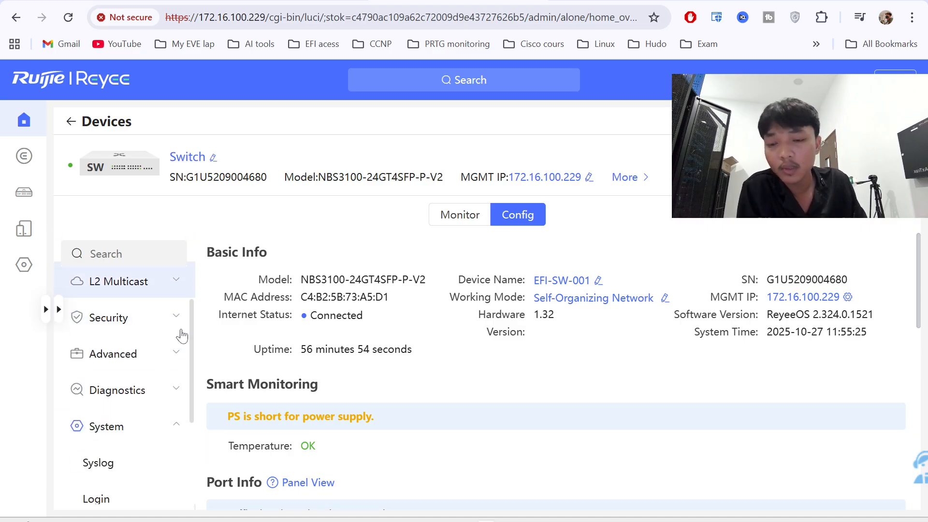
click(130, 432)
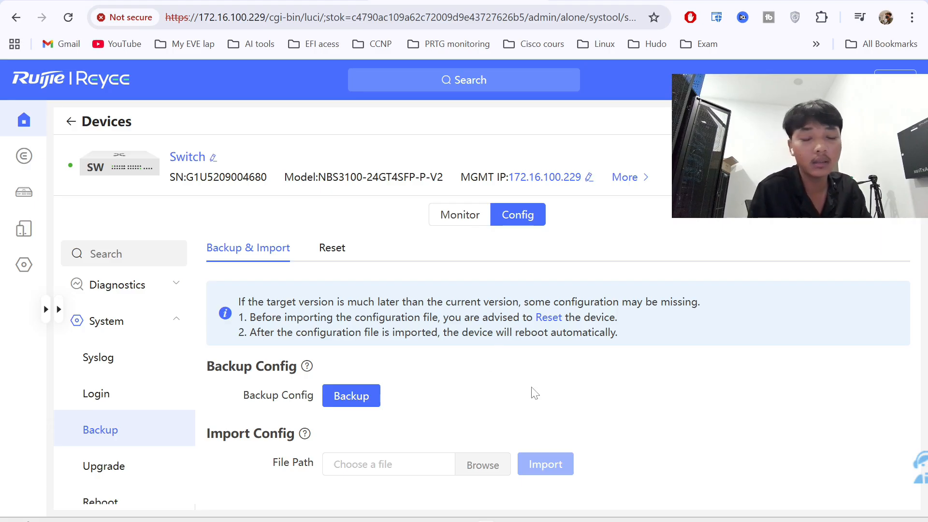
click(356, 397)
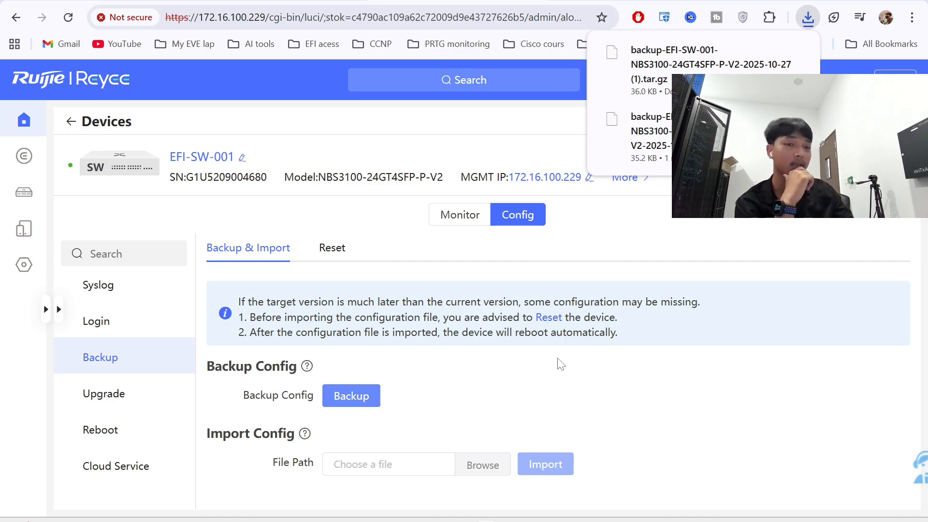
click(738, 213)
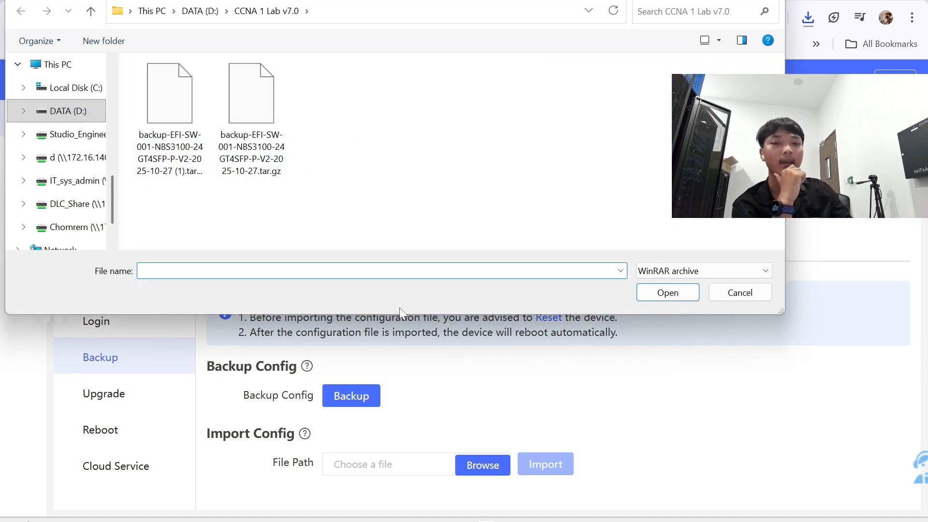
click(752, 292)
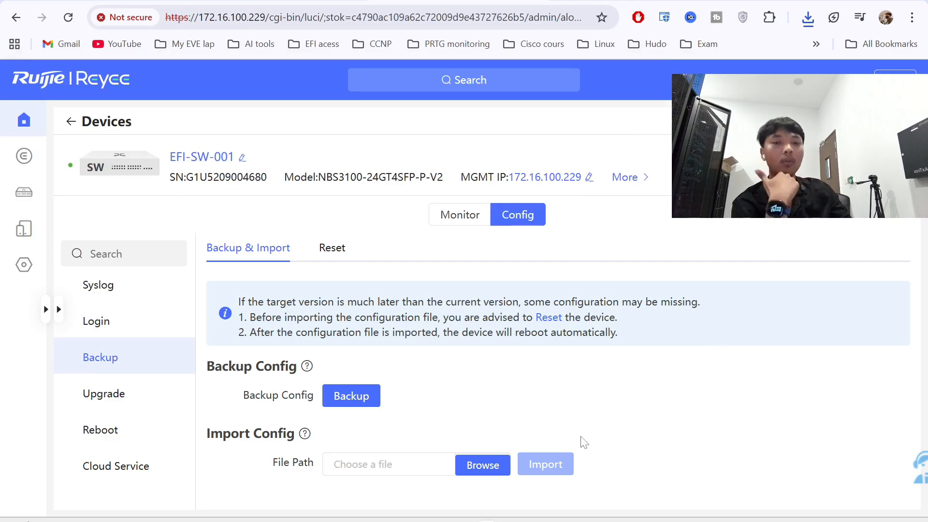